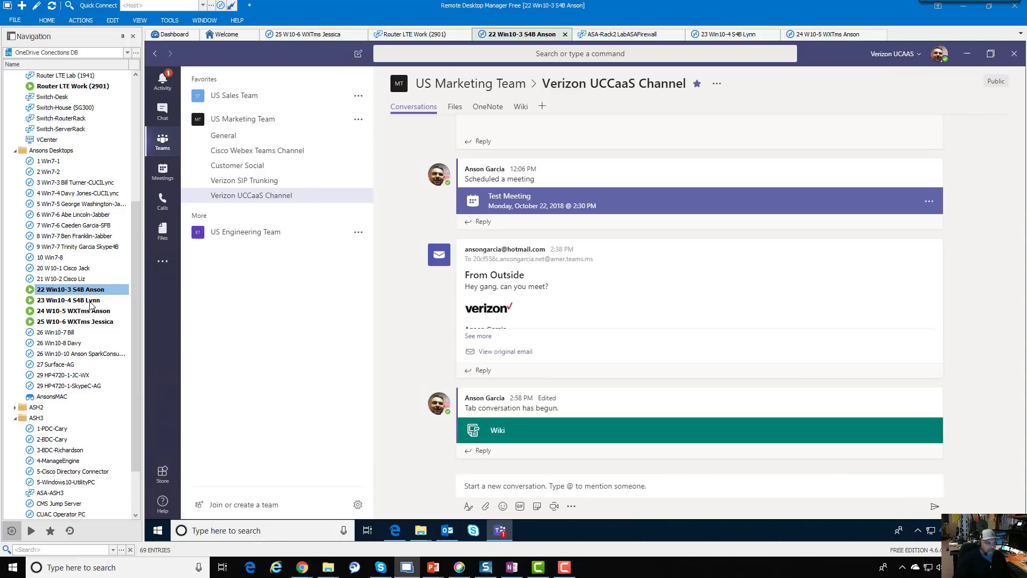
Cycle through the remote sessions and settle on the Teams desktop app session
double_click(91, 301)
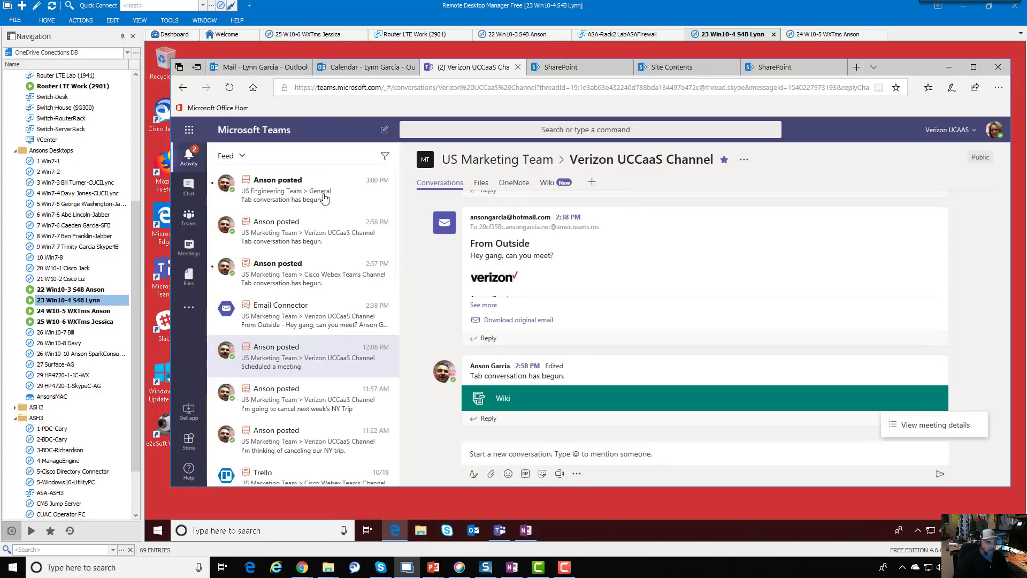
double_click(103, 312)
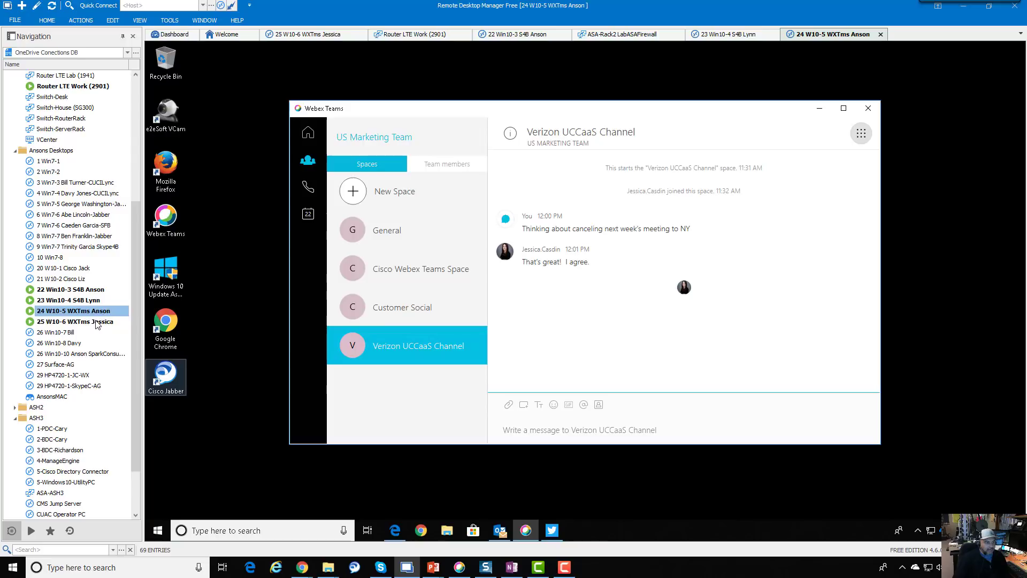
double_click(91, 321)
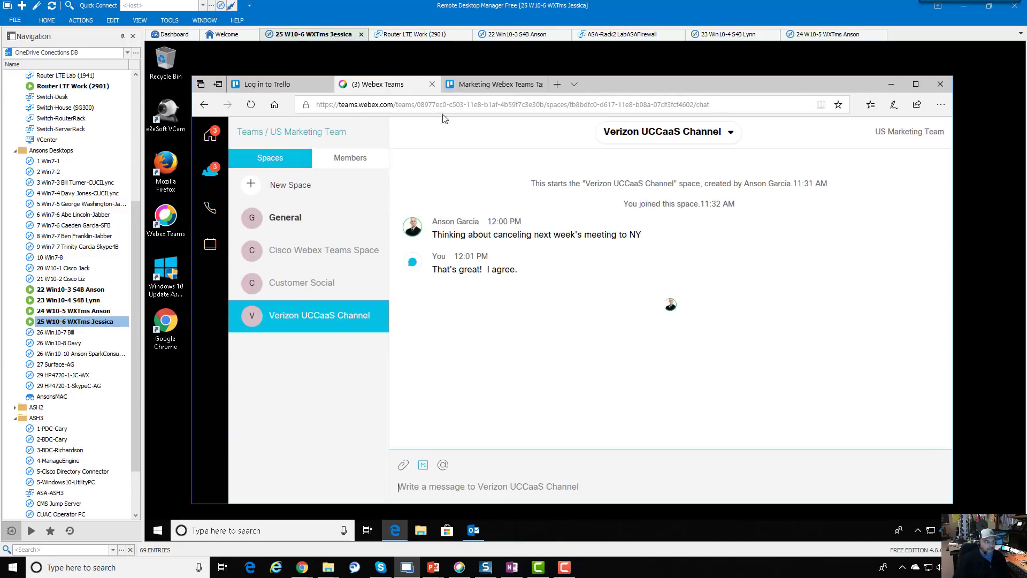
left_click(90, 291)
double_click(89, 292)
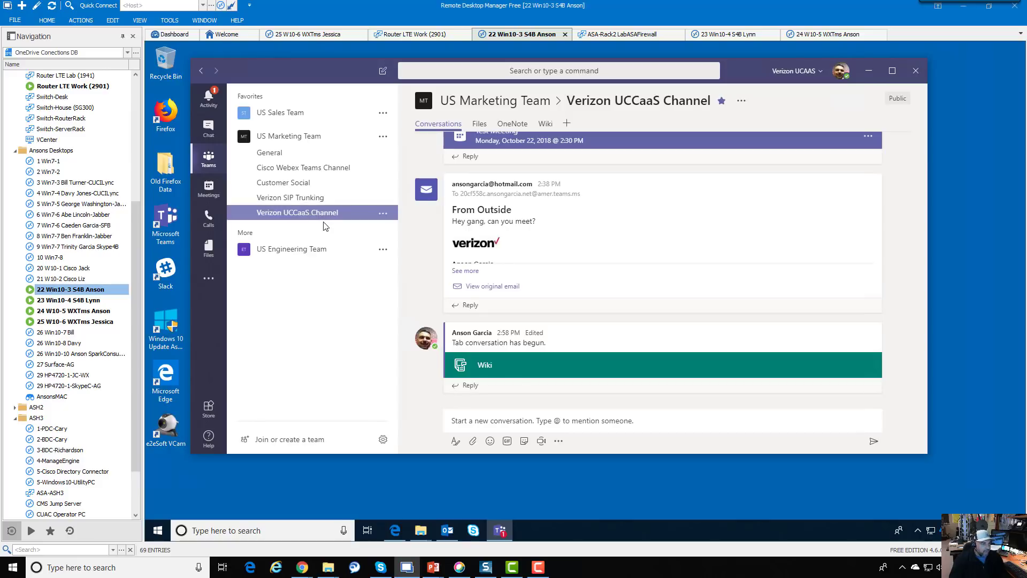
Post "Hey let's cancel next week's trip to NY" in the channel, then view it from the other user's browser session
left_click(473, 421)
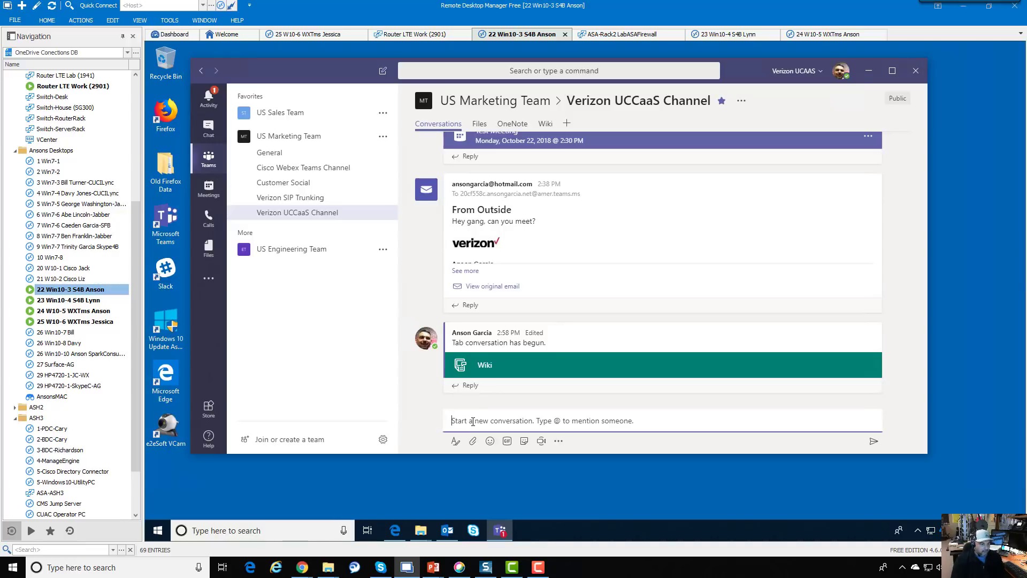
type("Hey let's ")
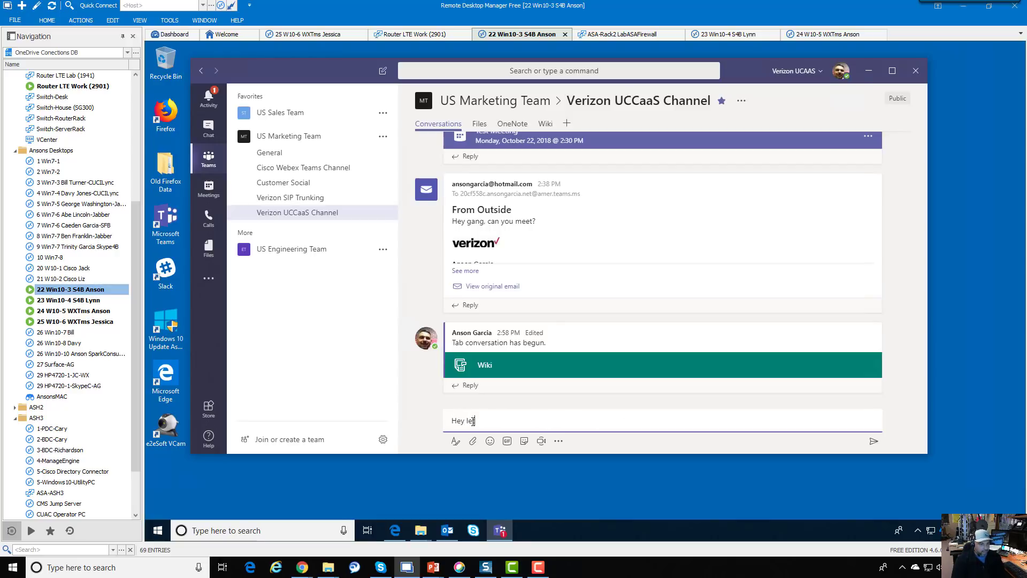
type("cancel next week's trip to NY")
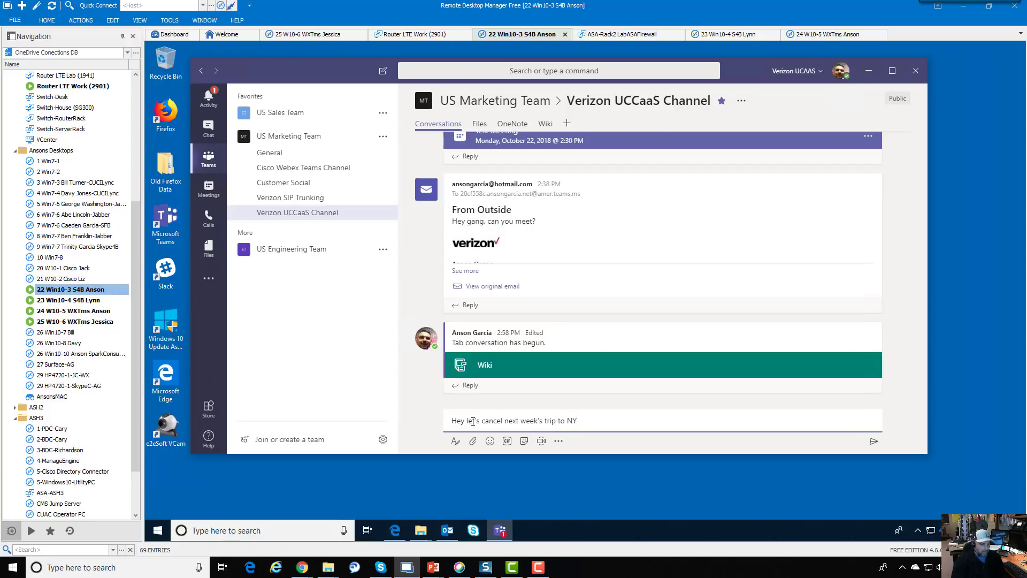
key("Return")
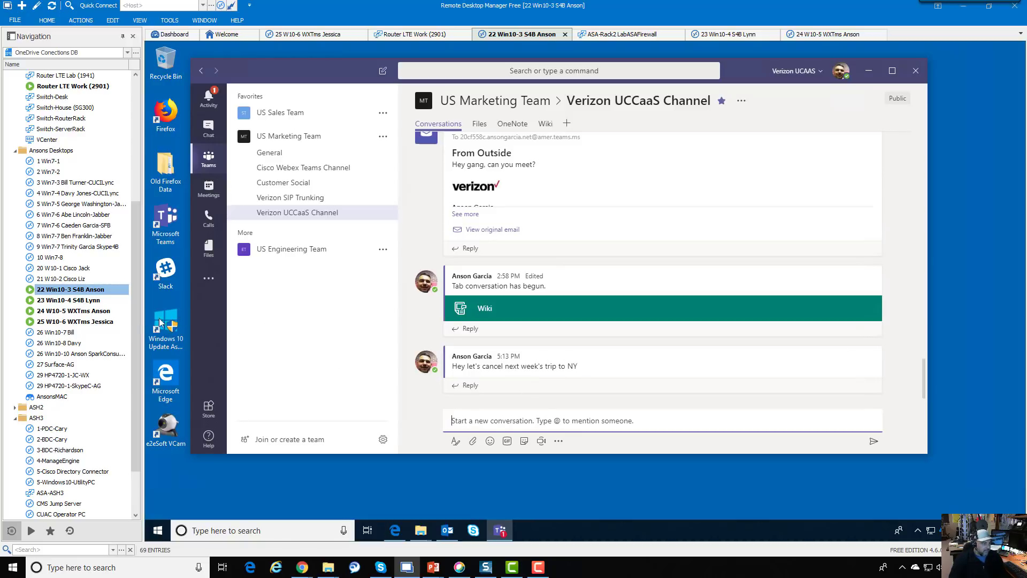
double_click(95, 300)
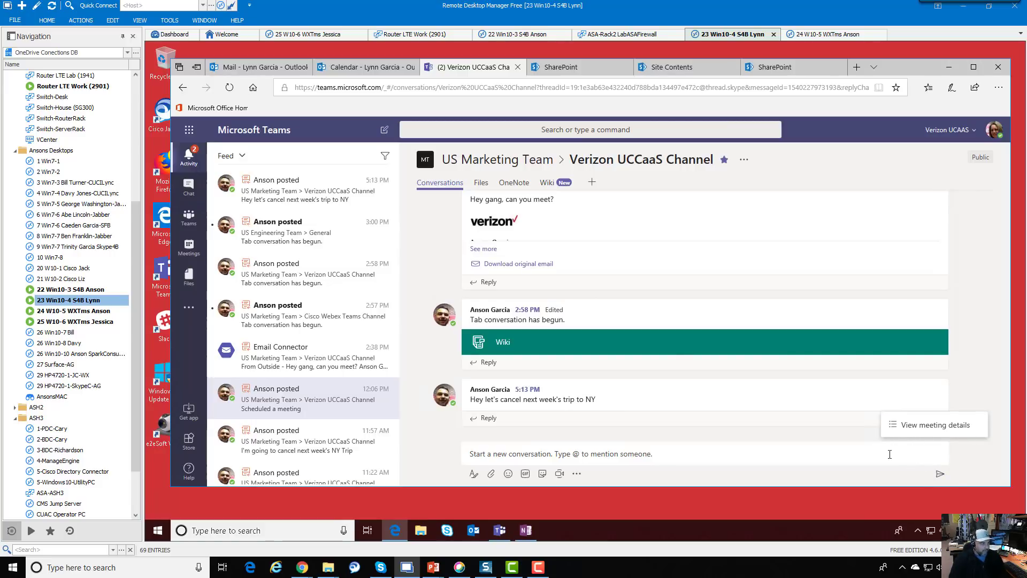
Check the recent feed posts and open the 5:13 PM trip message
left_click(316, 315)
left_click(287, 239)
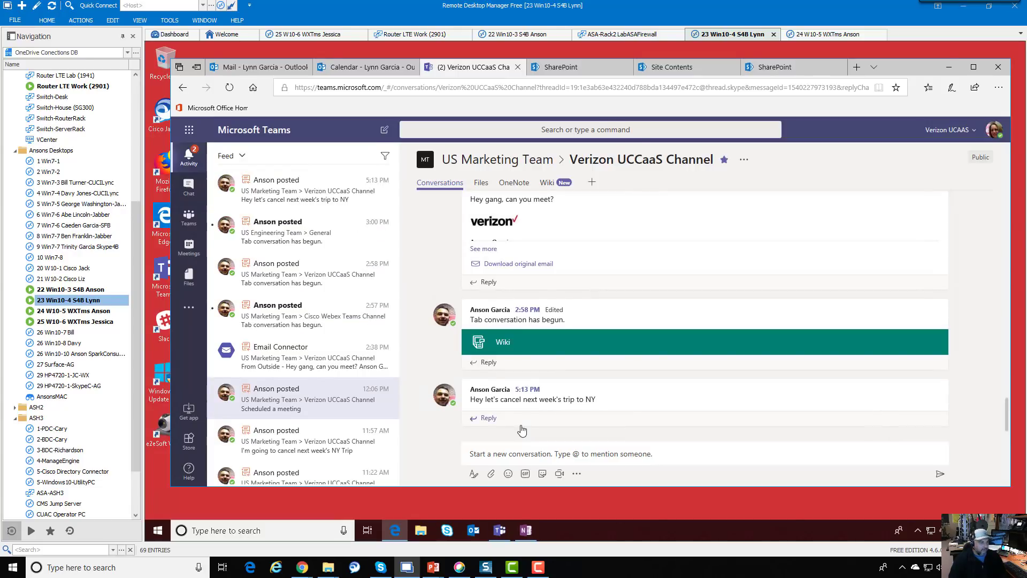
left_click(323, 195)
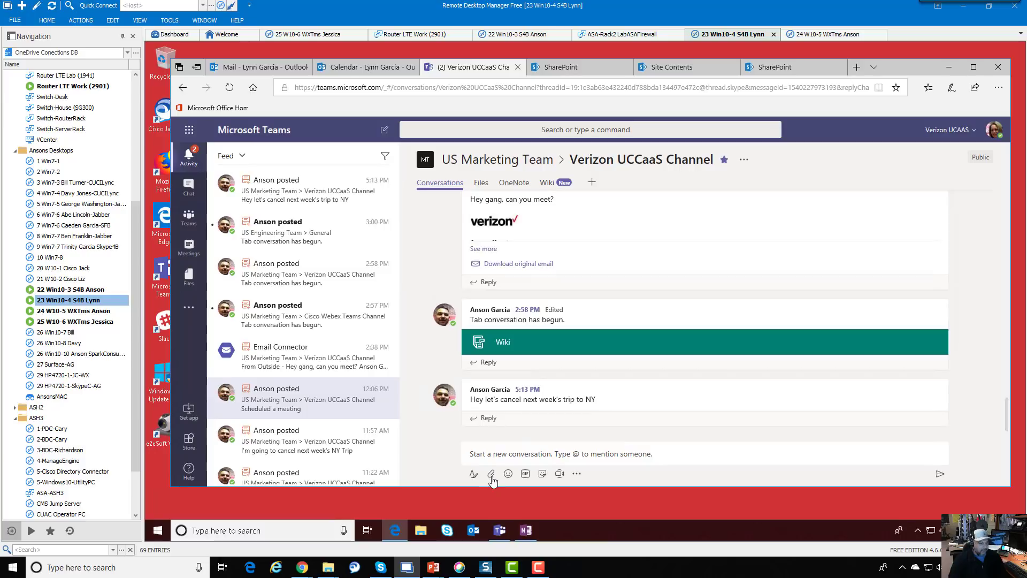
Reply "Yeah!" under the trip-cancellation message
left_click(487, 419)
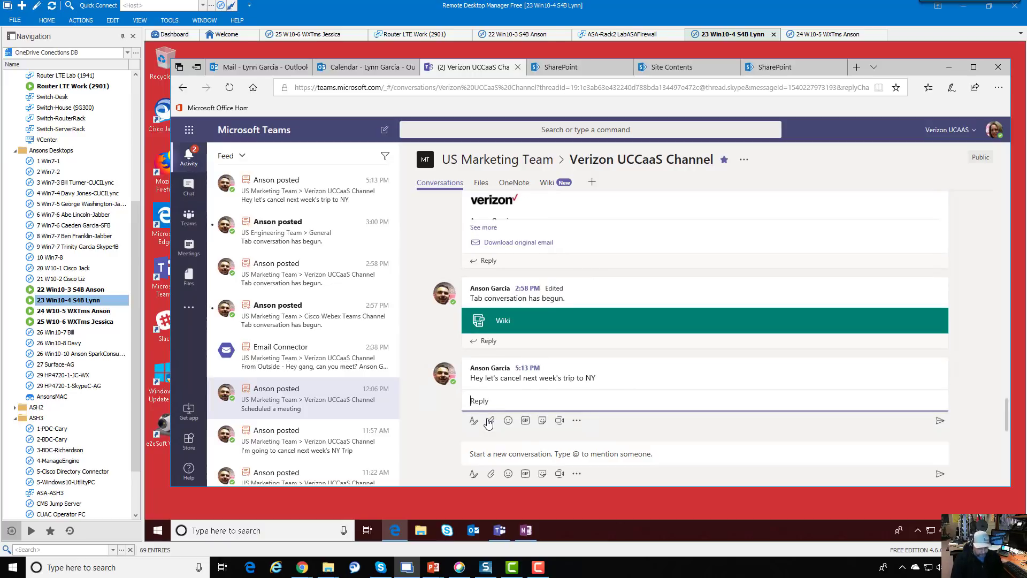
type("Ye")
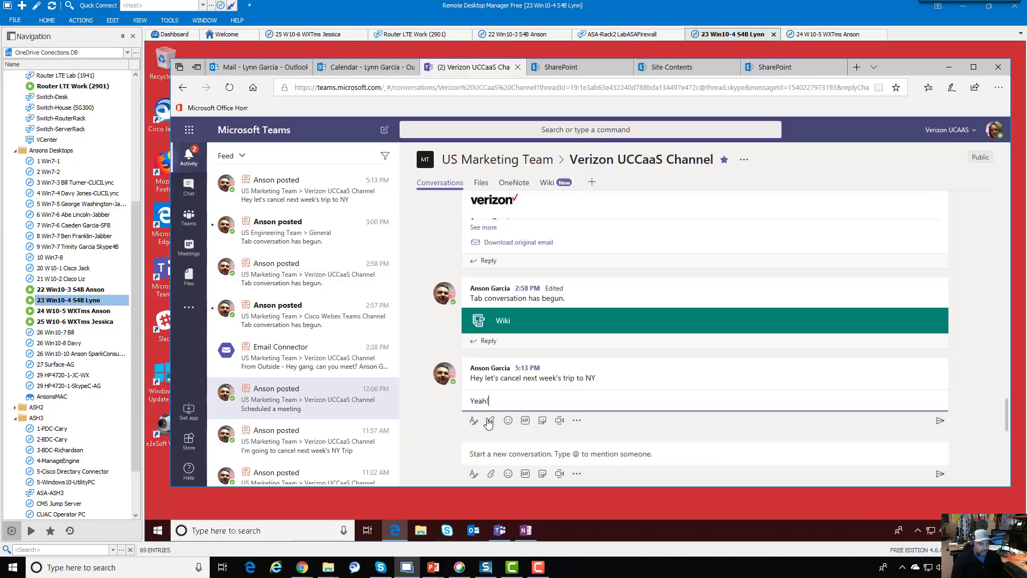
type("ah!")
key("Return")
left_click(508, 420)
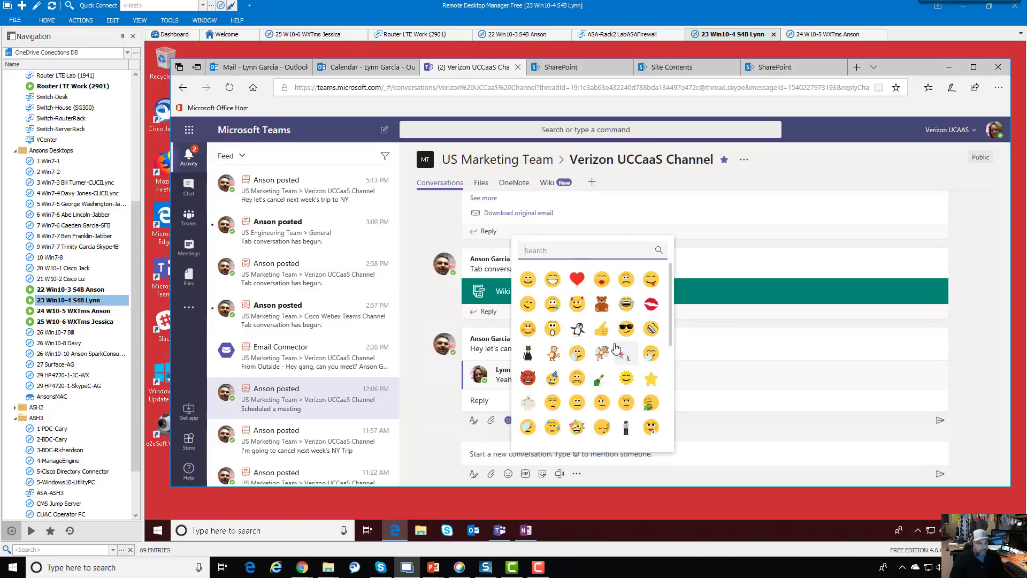
Add a thumbs-up emoji, a smiling-man "yes" GIF and the YES PLEASE sticker to the reply draft
left_click(601, 328)
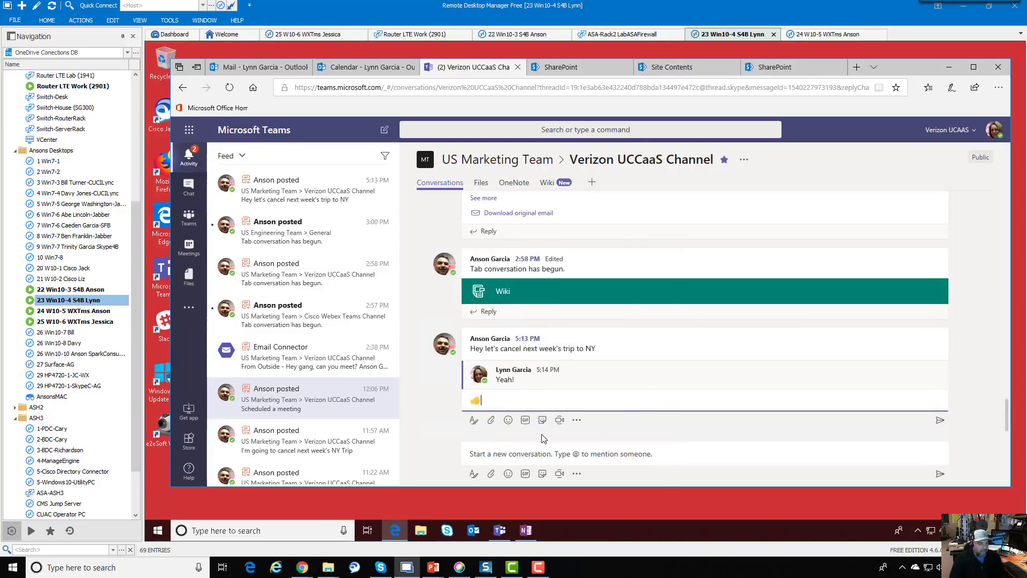
left_click(526, 421)
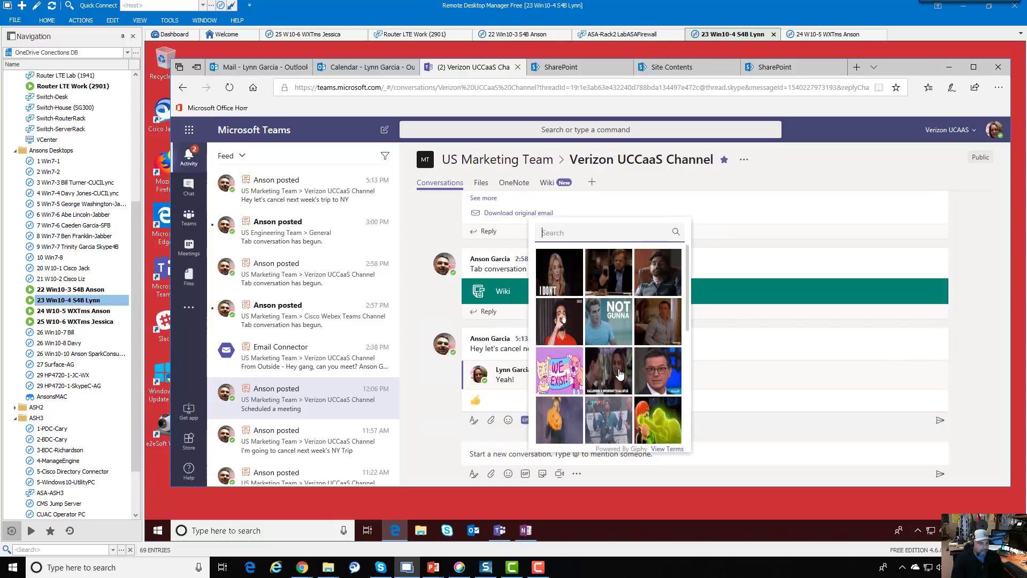
type("yes")
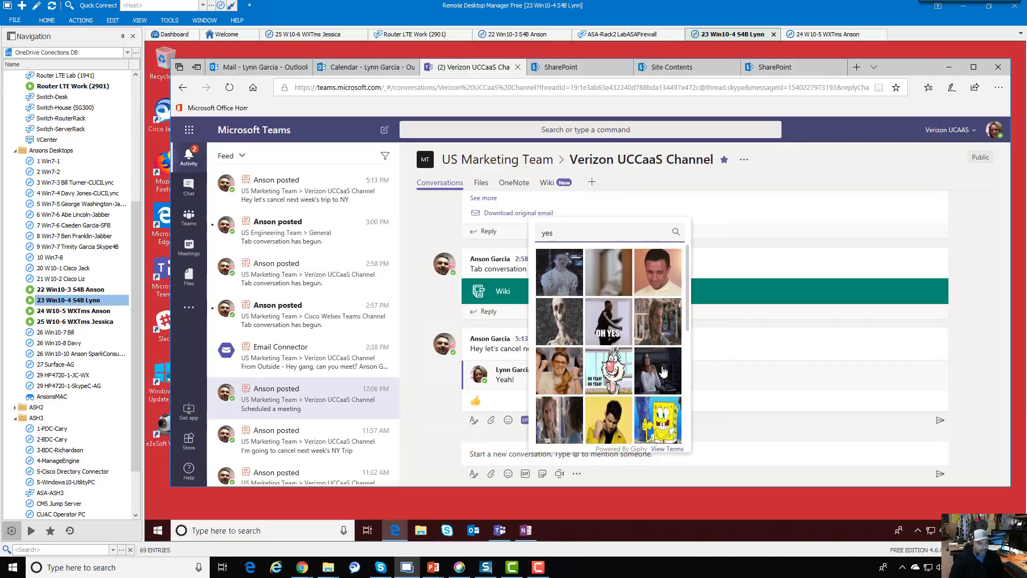
left_click(662, 279)
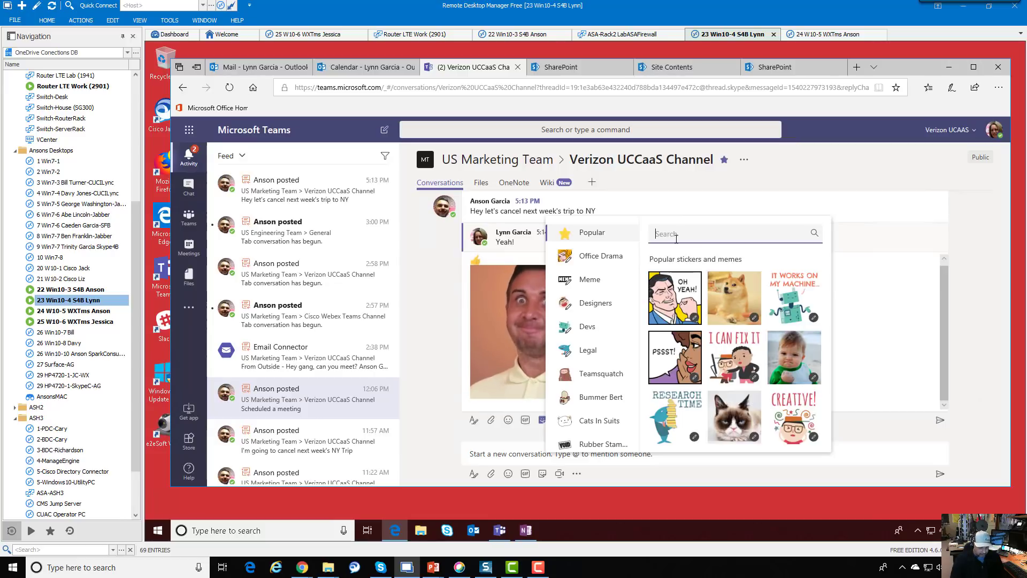
type("yes")
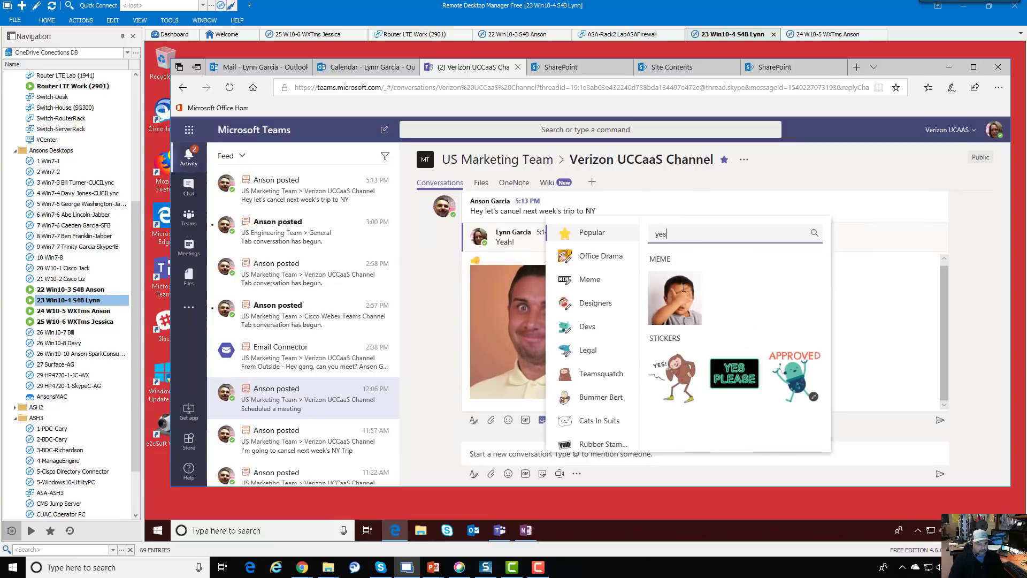
left_click(741, 386)
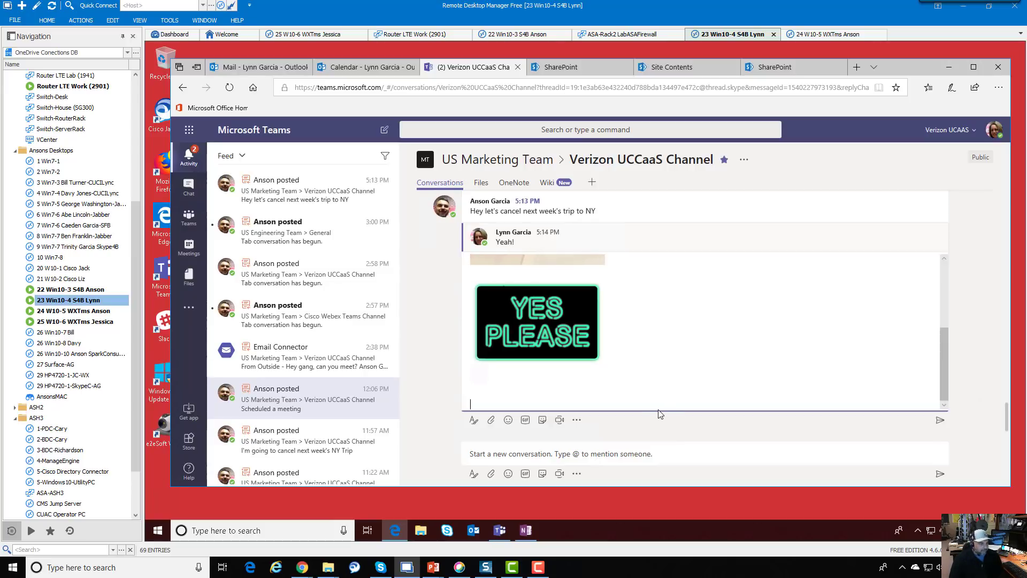
In the Webex Teams session, open the US Marketing Team from the teams list
double_click(97, 313)
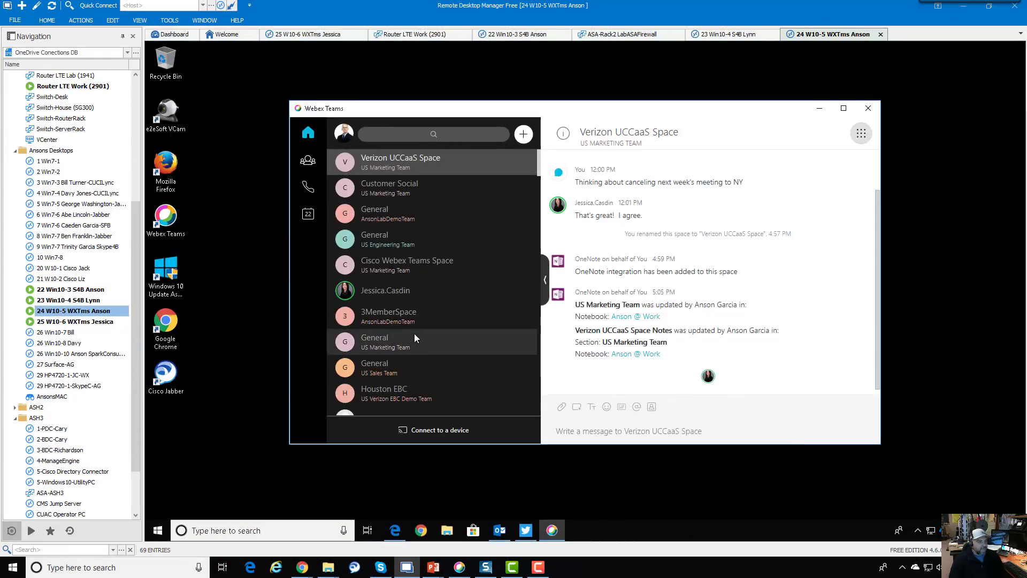
left_click(307, 160)
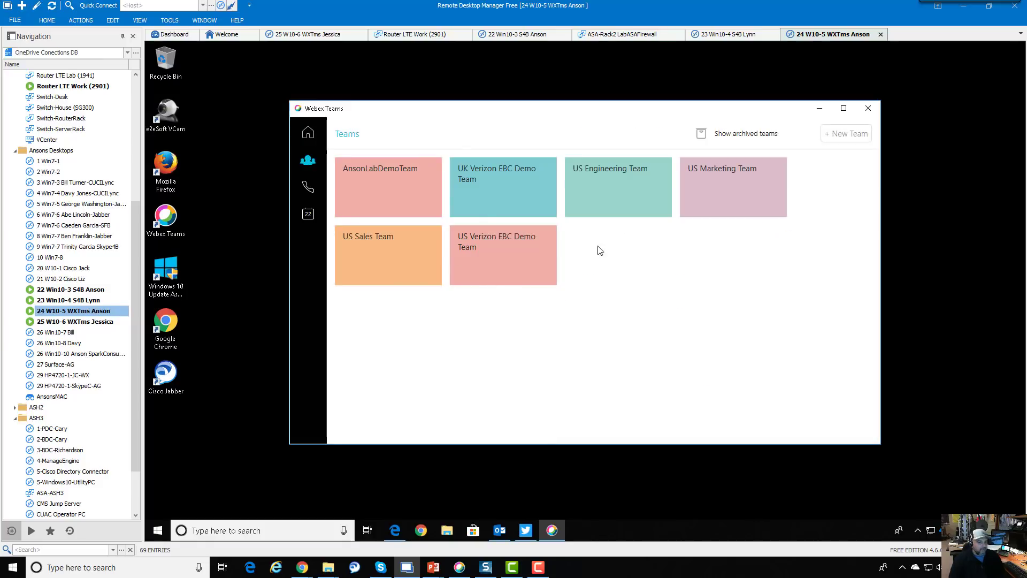
left_click(737, 187)
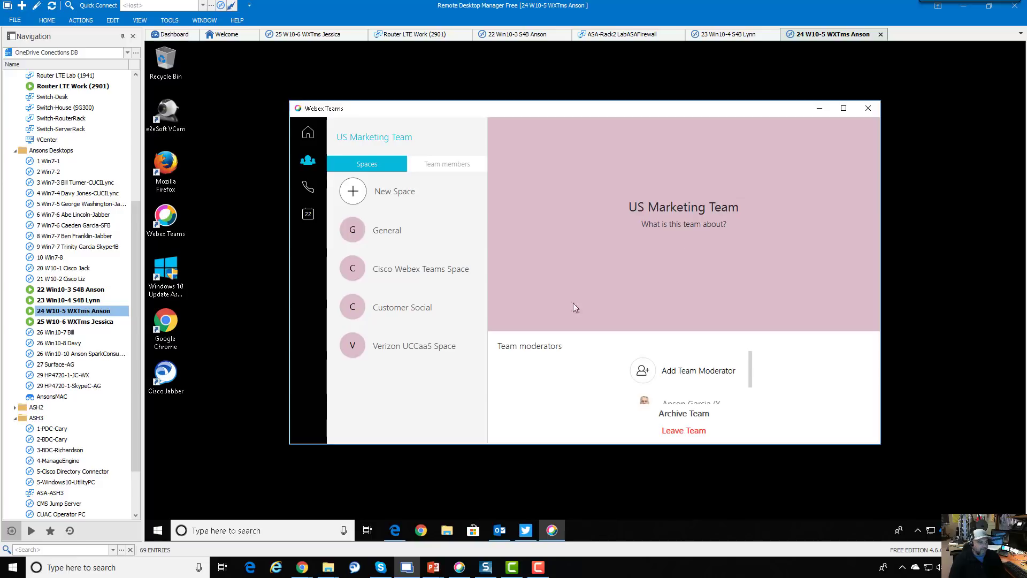
double_click(101, 291)
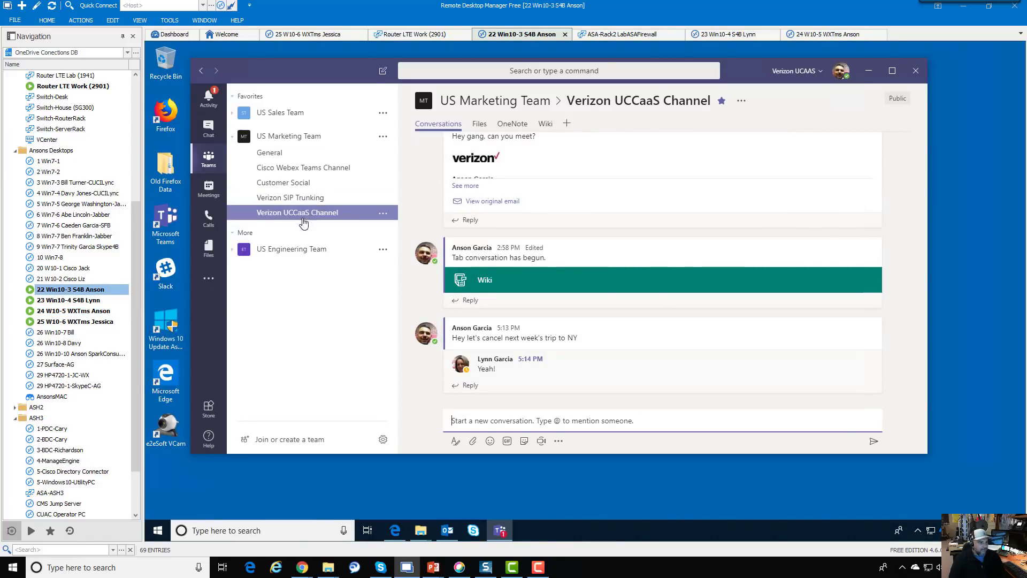
left_click(111, 311)
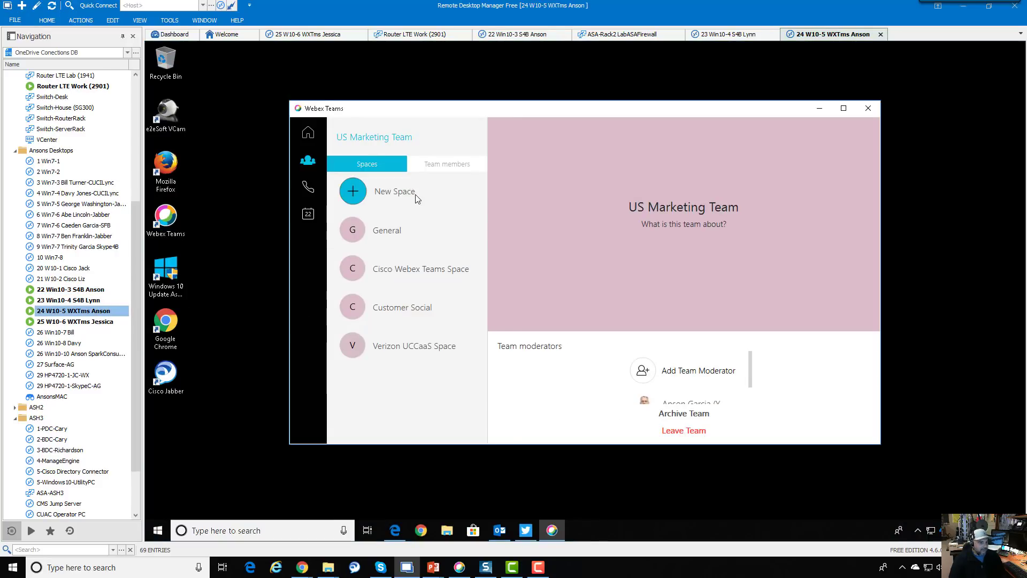
Post "Hey, let's cancel next week's meeting to NY" in the Verizon UCCaaS Space
left_click(415, 350)
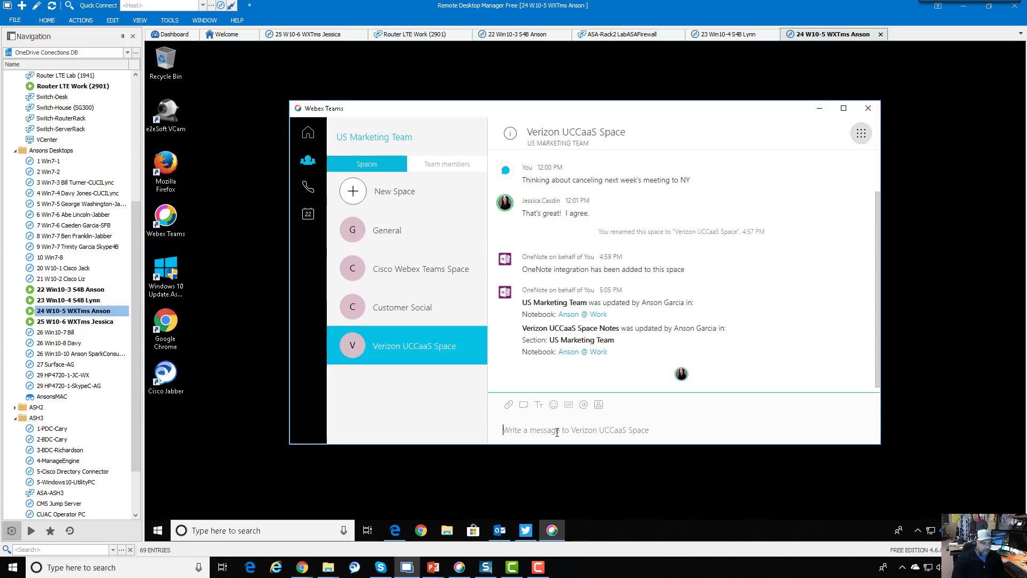
type("Hey, let's cancel next week's meeting to NY")
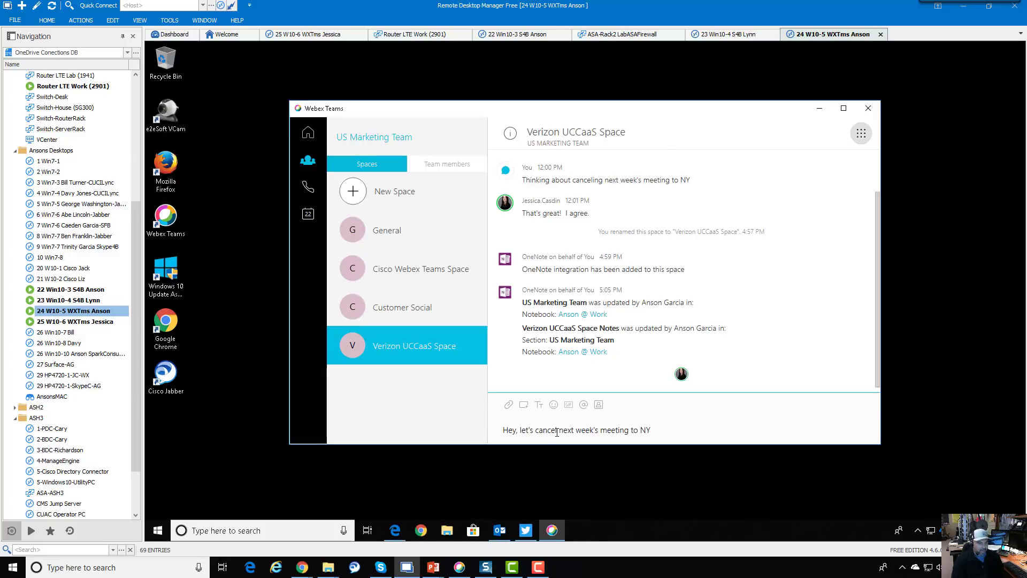
key("Return")
left_click(102, 321)
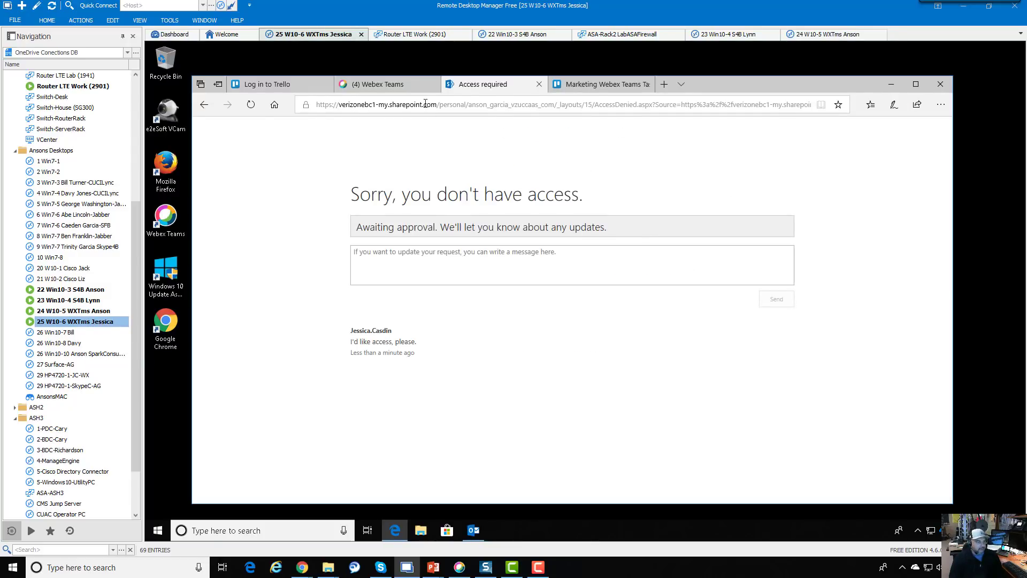
Send "Yes!!!" from the third user's Webex tab, then switch to the 24 W10-5 desktop
left_click(375, 84)
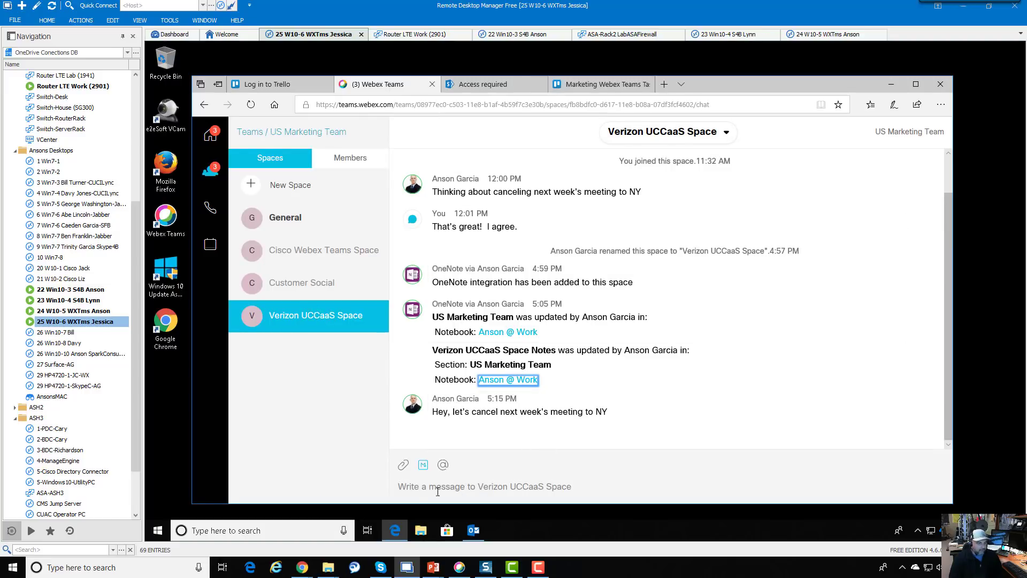
left_click(401, 489)
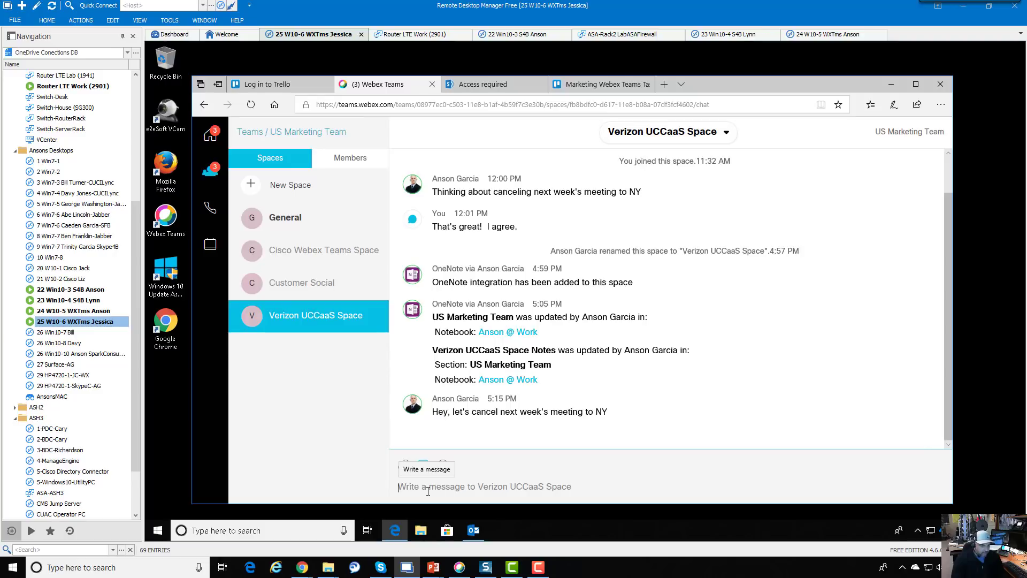
type("Yes!!!")
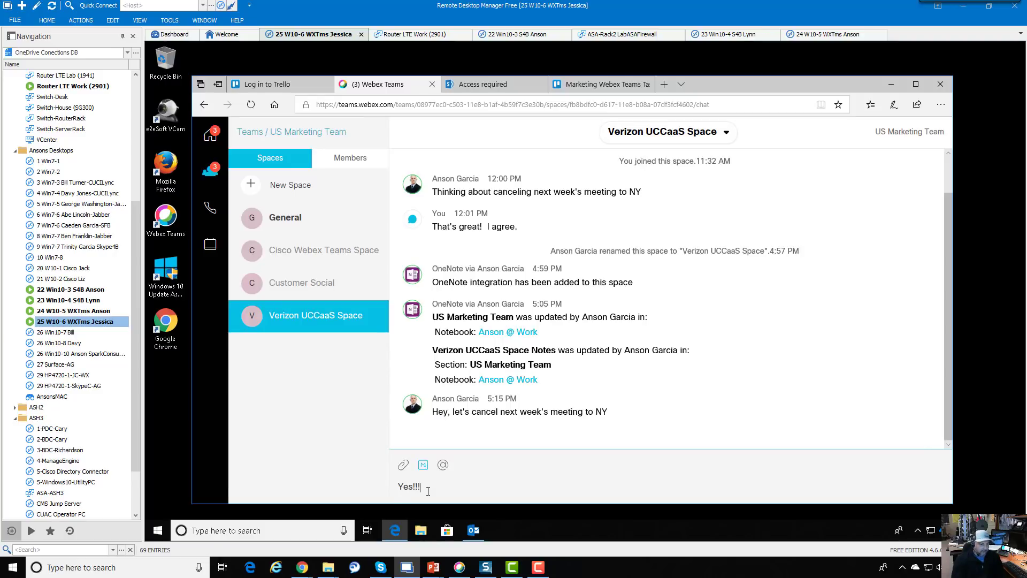
key("Return")
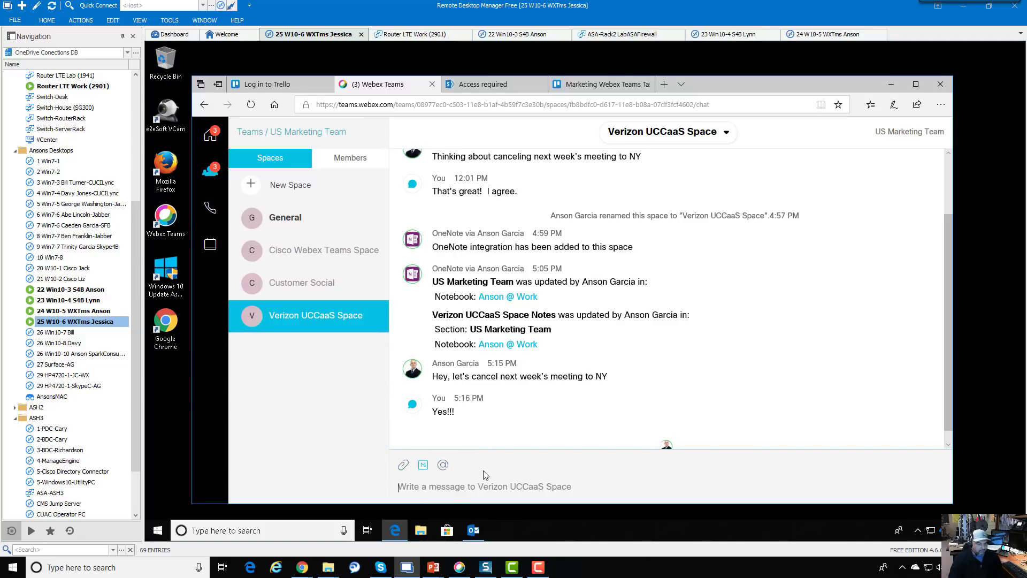
double_click(107, 311)
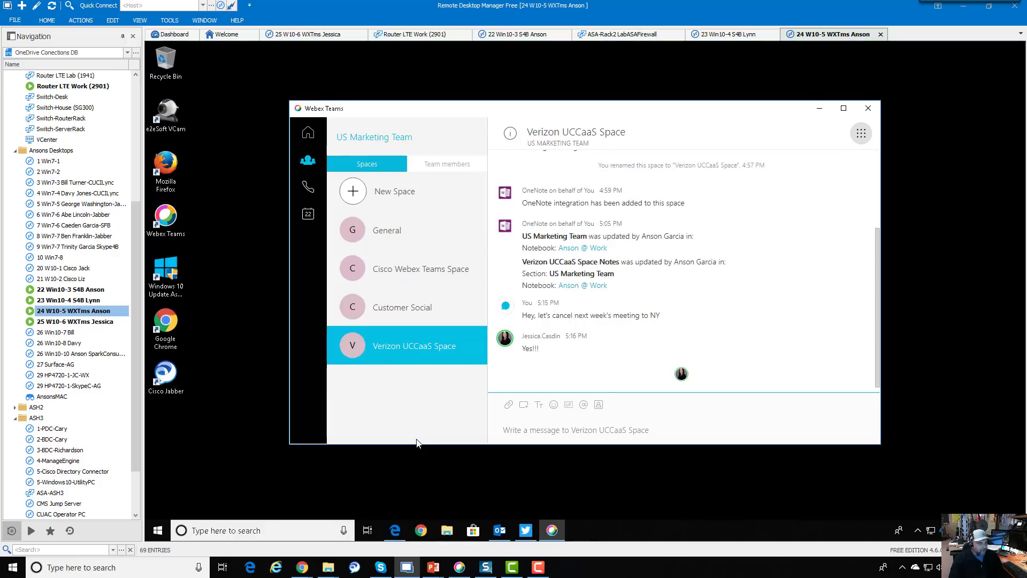
Preview the Webex emoji and GIF pickers, close them without posting, and switch to 22 Win10-3
left_click(555, 406)
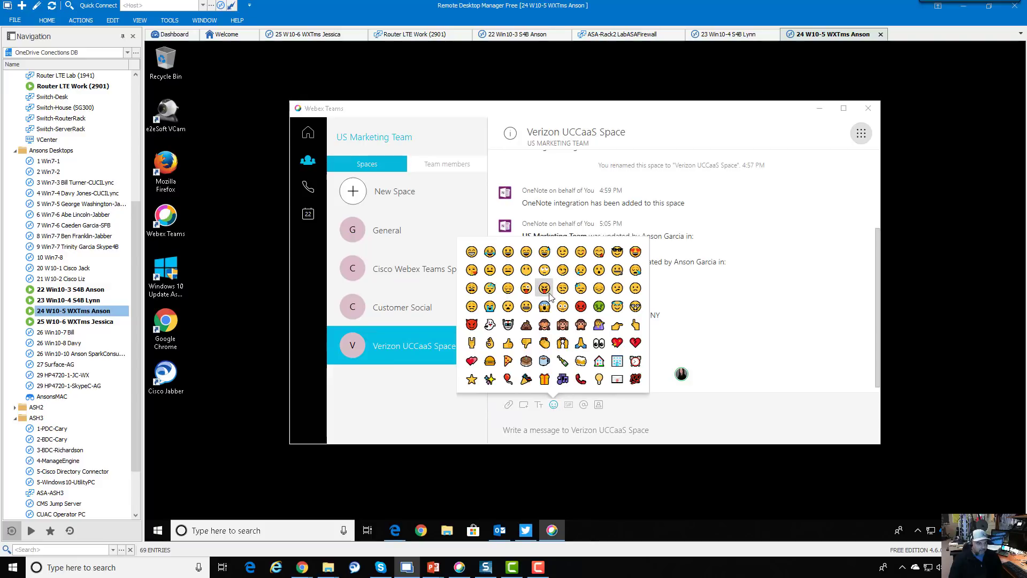
left_click(551, 417)
left_click(568, 405)
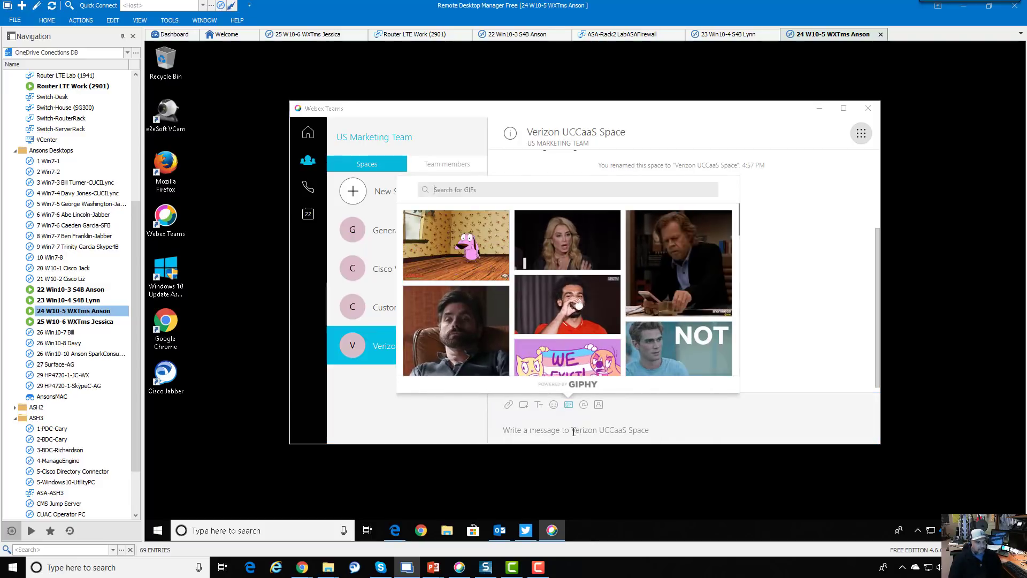
left_click(572, 431)
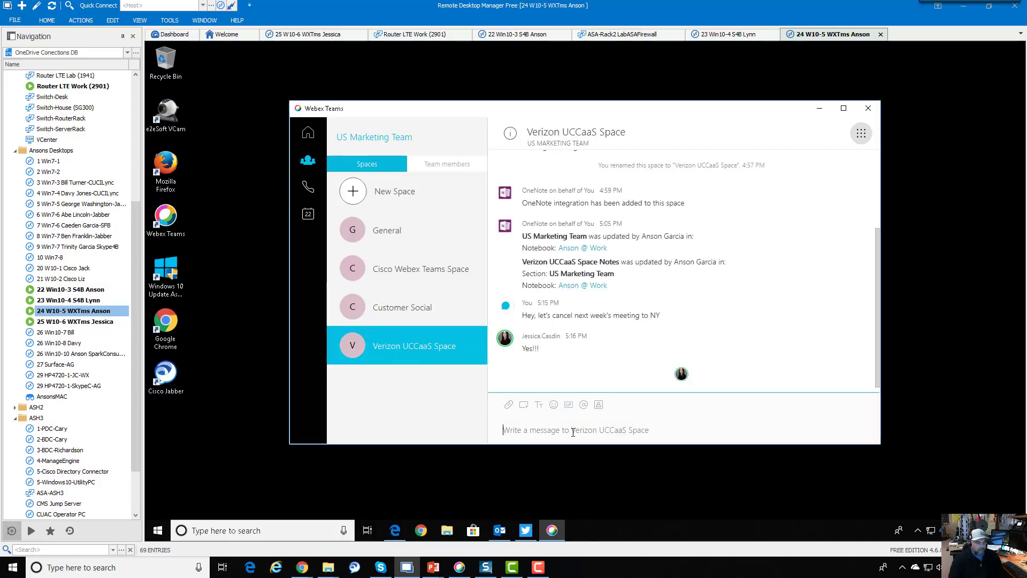
left_click(554, 406)
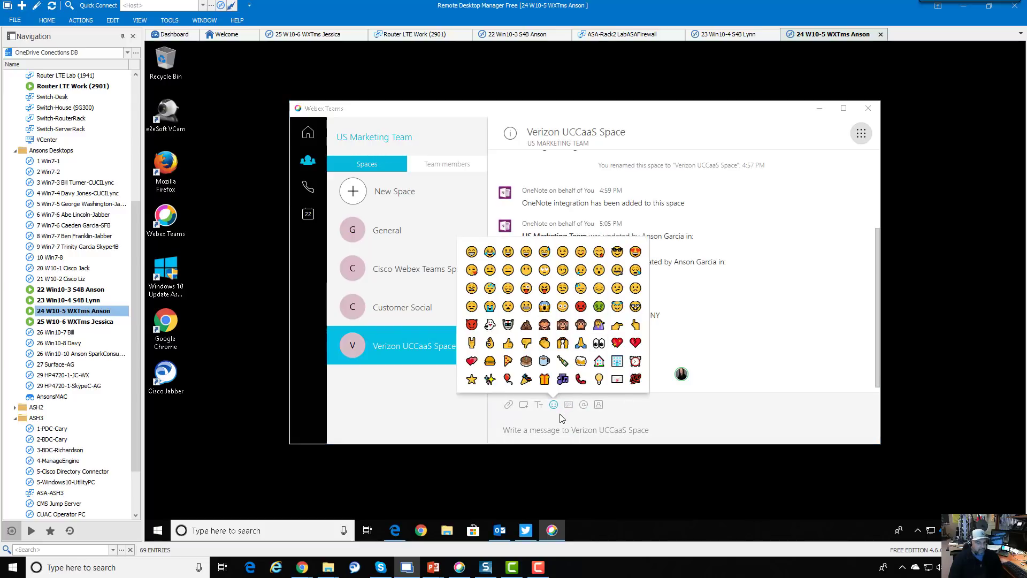
left_click(569, 405)
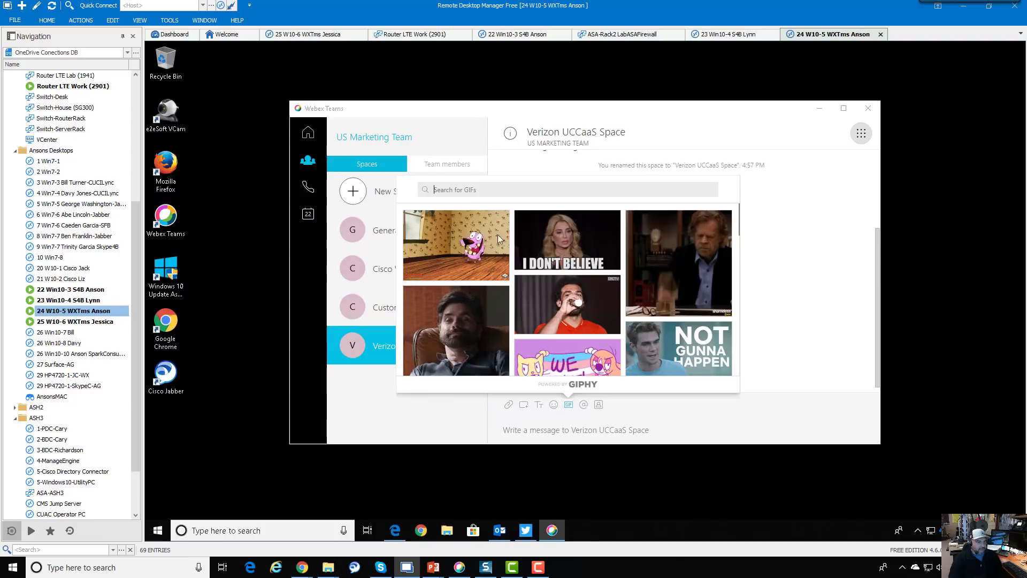
left_click(496, 433)
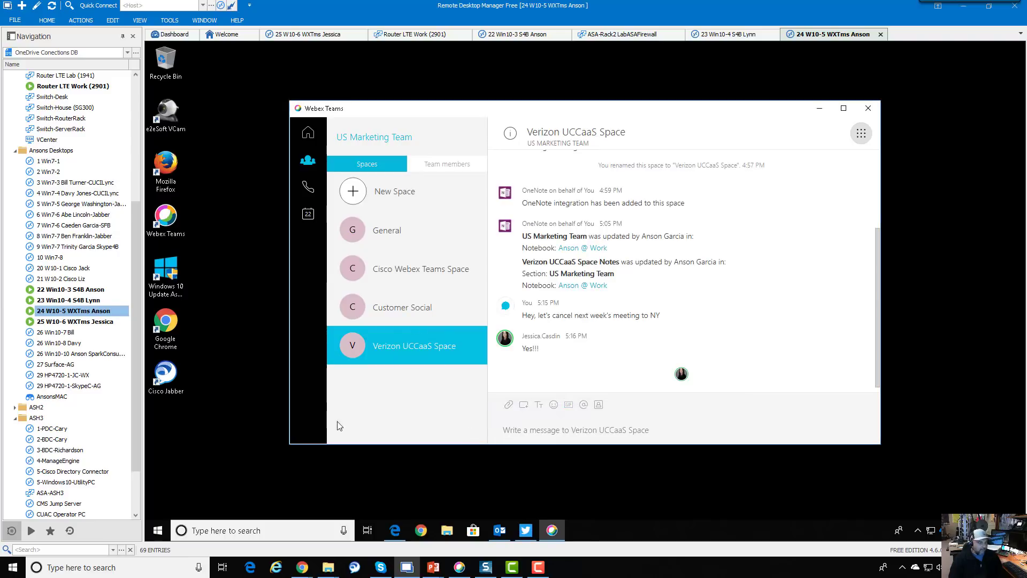
double_click(95, 292)
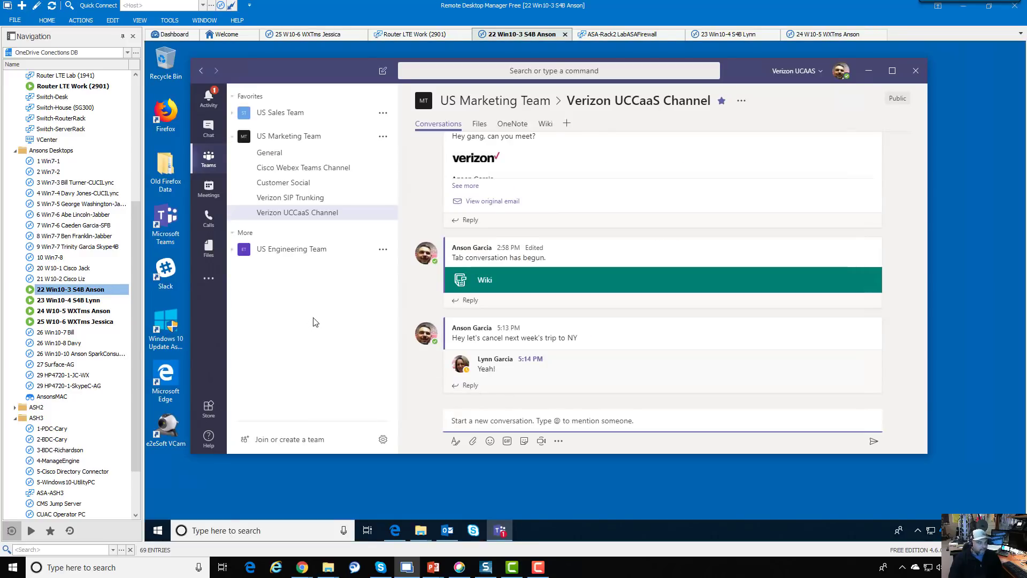
On the second user's desktop, like the NY trip-cancellation message, then return to the Webex Teams session
double_click(102, 300)
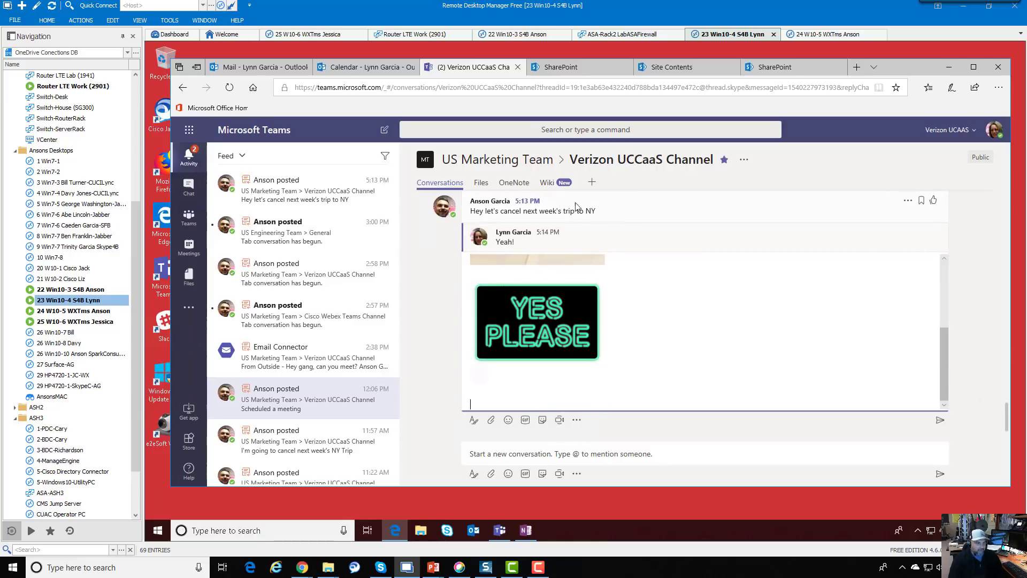
left_click(934, 203)
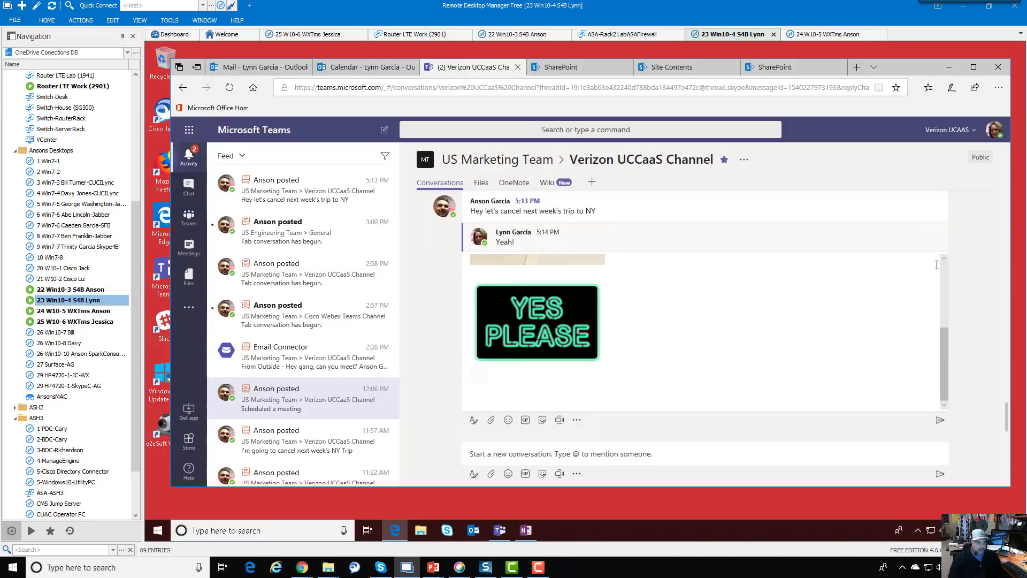
scroll(937, 265, "up", 4)
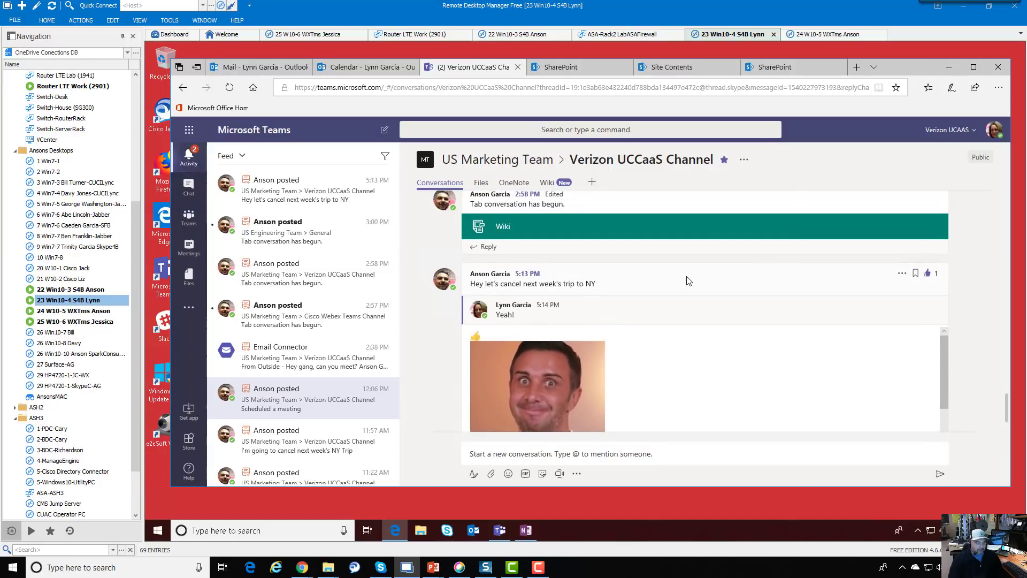
scroll(688, 281, "down", 3)
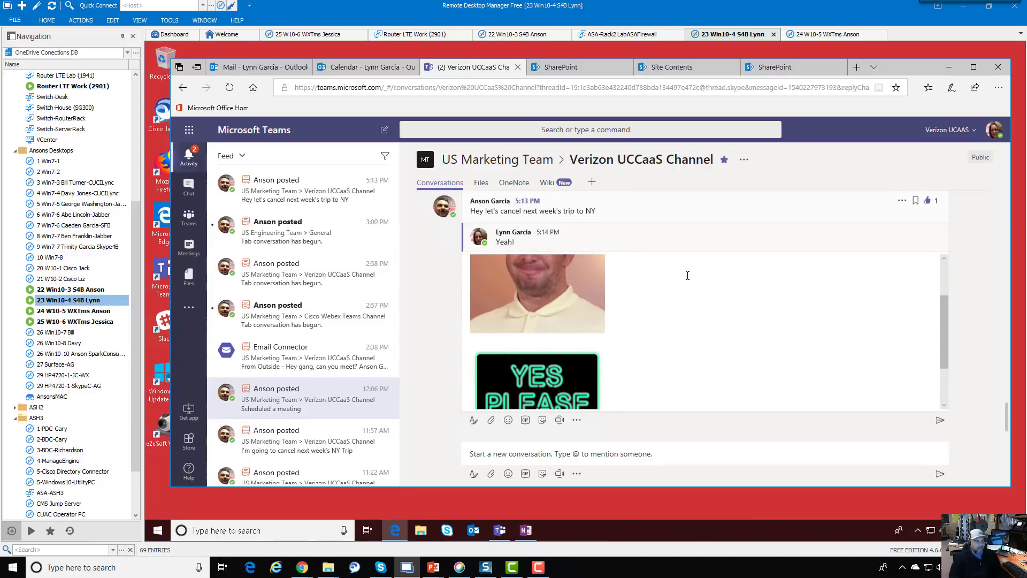
left_click(95, 312)
double_click(94, 312)
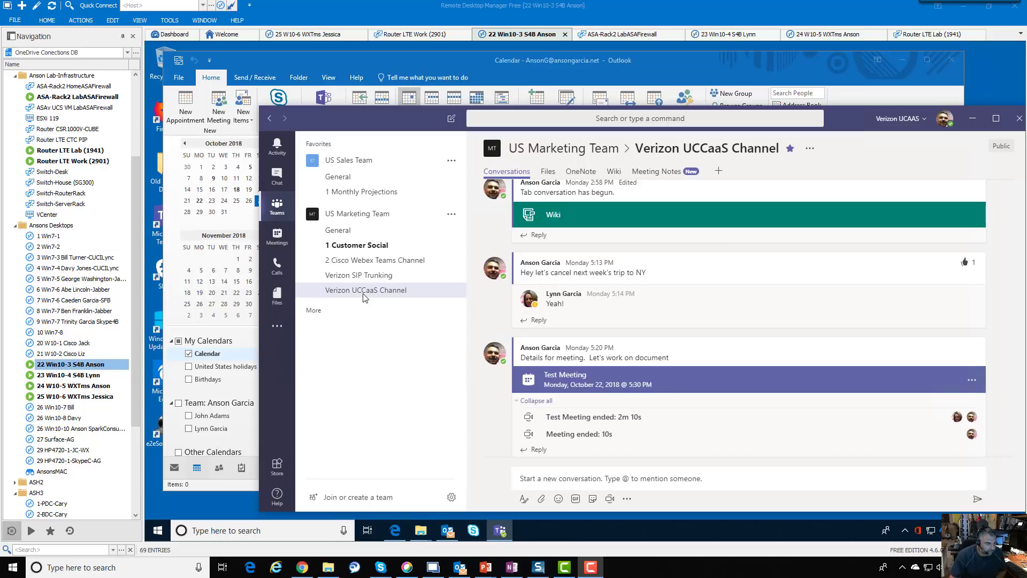
Open the Teams meetings calendar to begin the new Test meeting
left_click(568, 486)
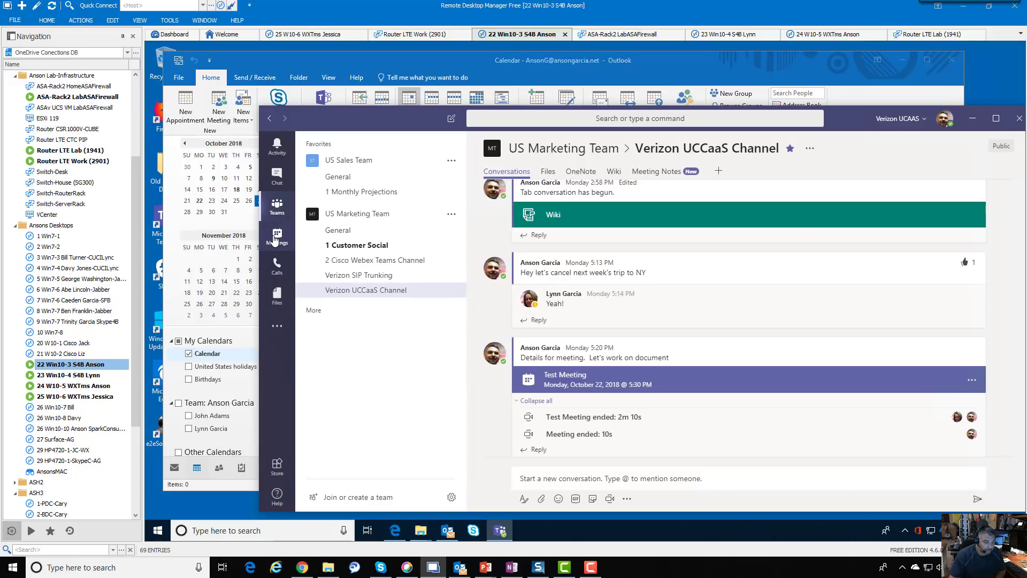
left_click(276, 236)
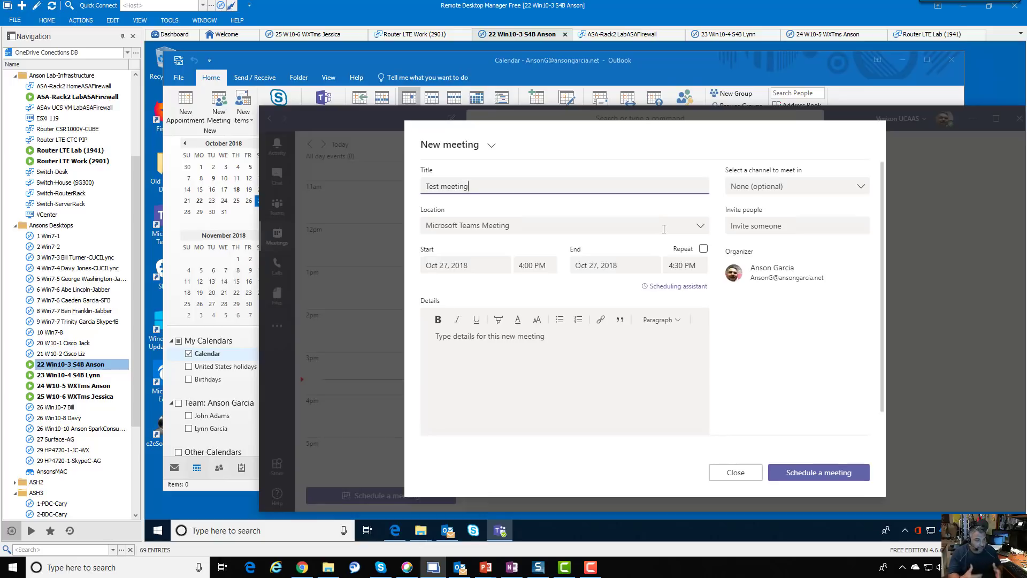
Keep Microsoft Teams Meeting as location, minimize Outlook, and type placeholder "dkdkdkd" into Details
left_click(701, 227)
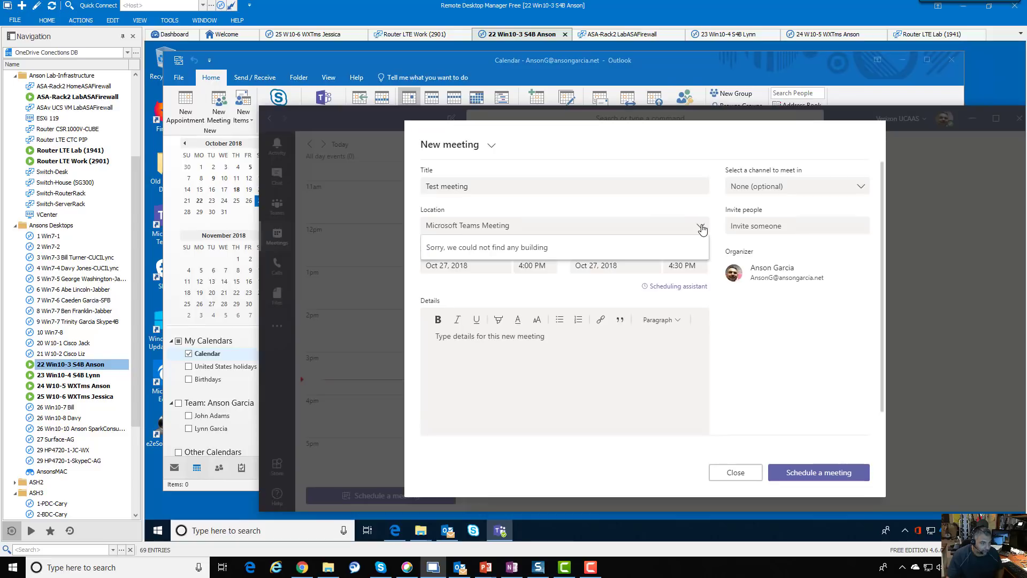
left_click(670, 226)
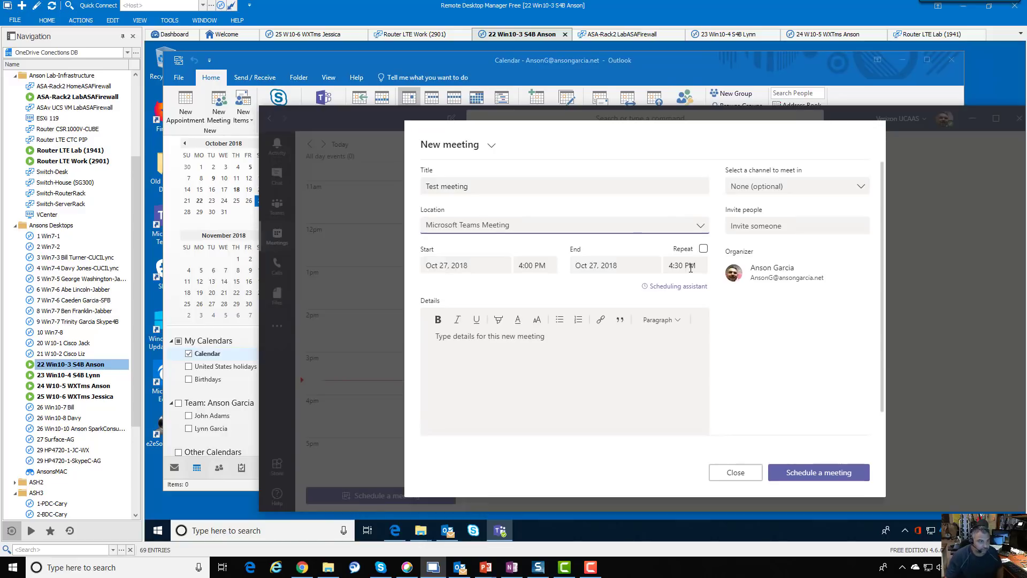
left_click(903, 63)
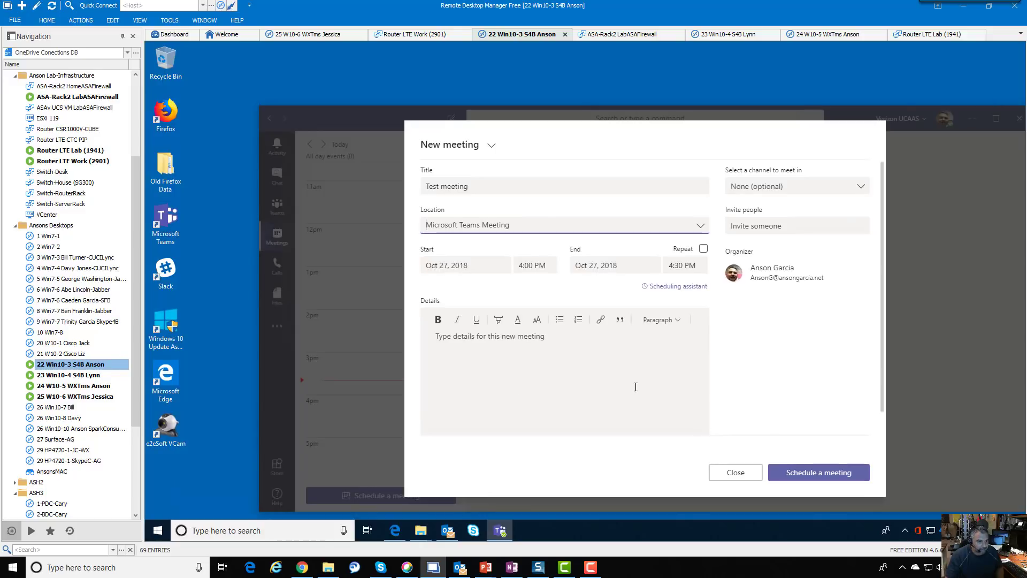
left_click(498, 348)
type("dkdkdkd")
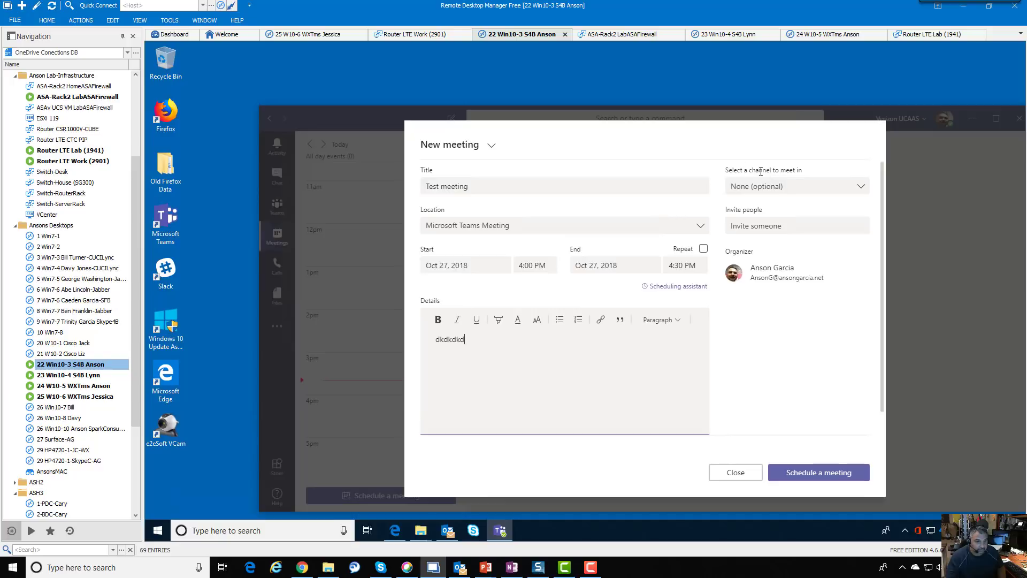
Set the meeting's channel to US Marketing Team / Verizon UCCaaS Channel
left_click(861, 189)
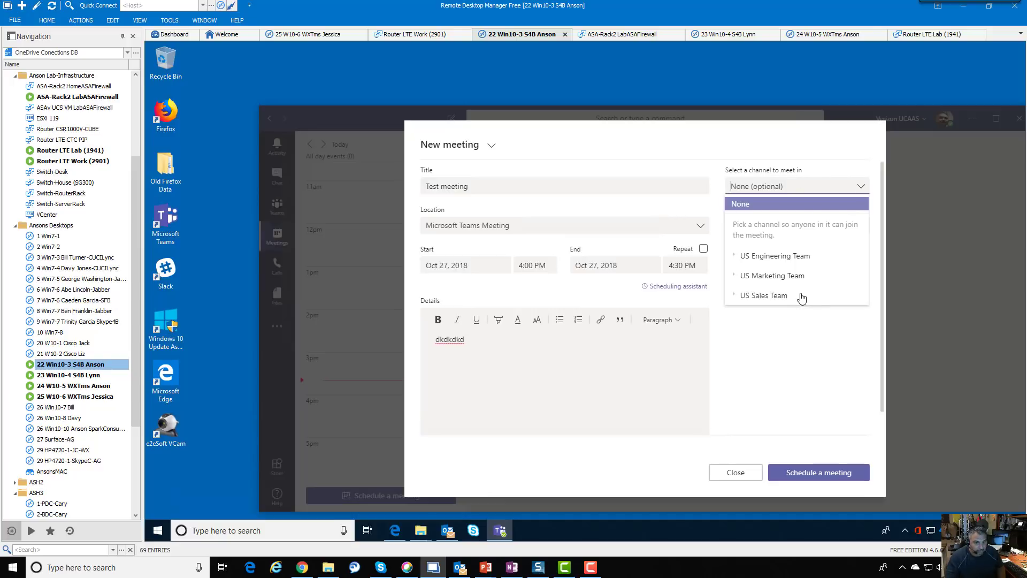
left_click(734, 280)
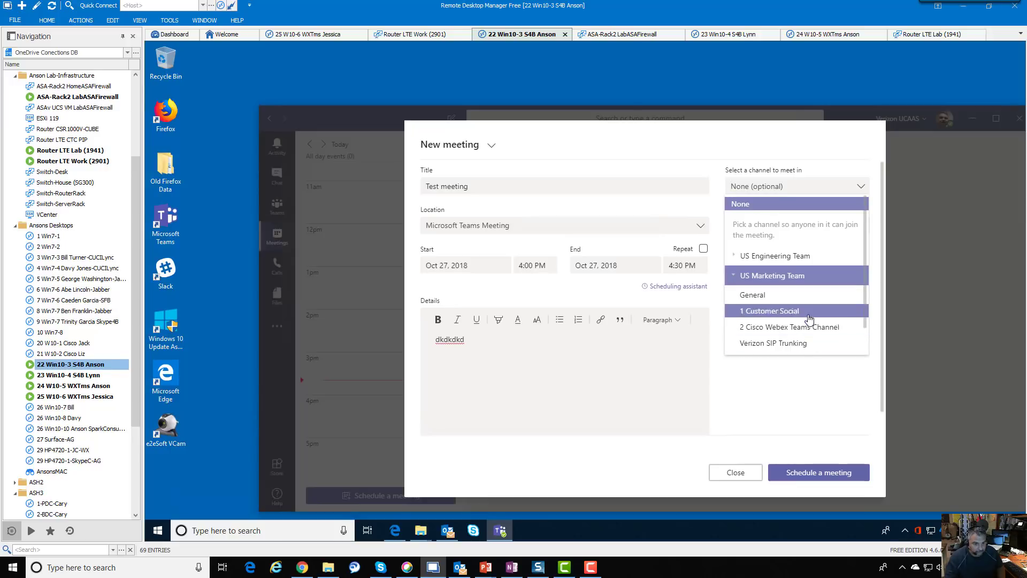
scroll(834, 334, "down", 2)
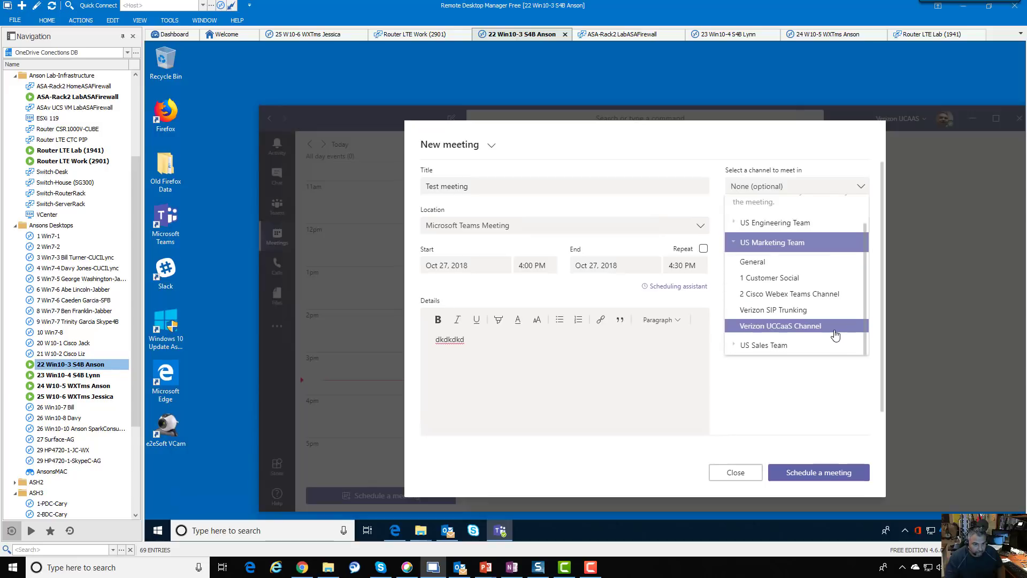
left_click(824, 332)
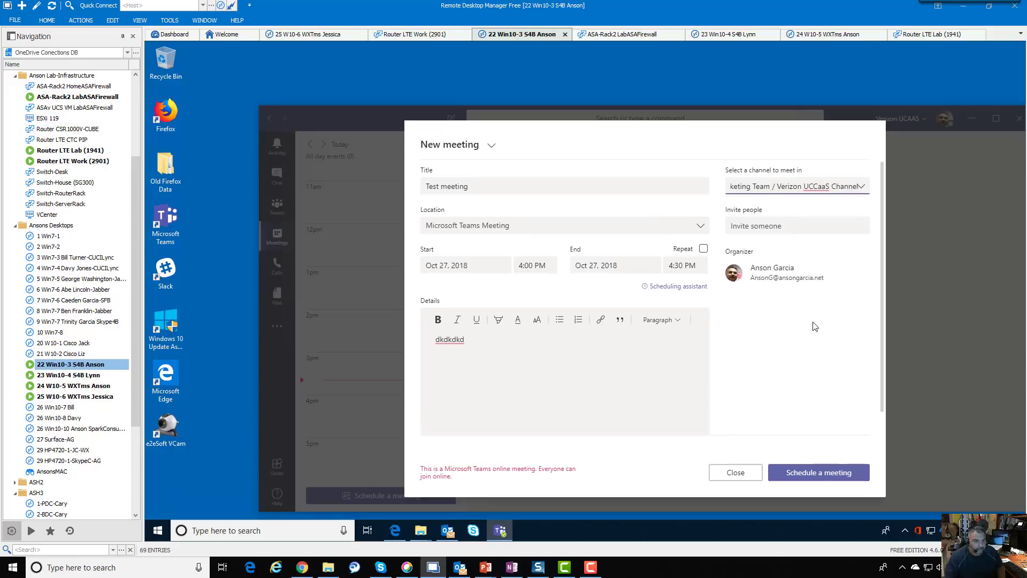
Invite one suggested colleague and schedule Test meeting for Oct 27, 2018 at 4:00 PM
left_click(779, 228)
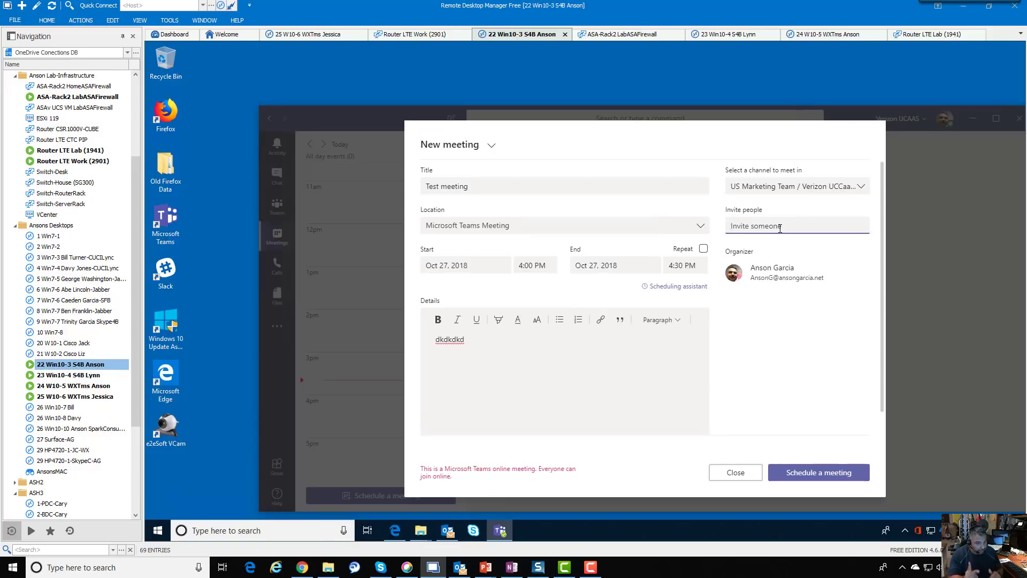
type("ly")
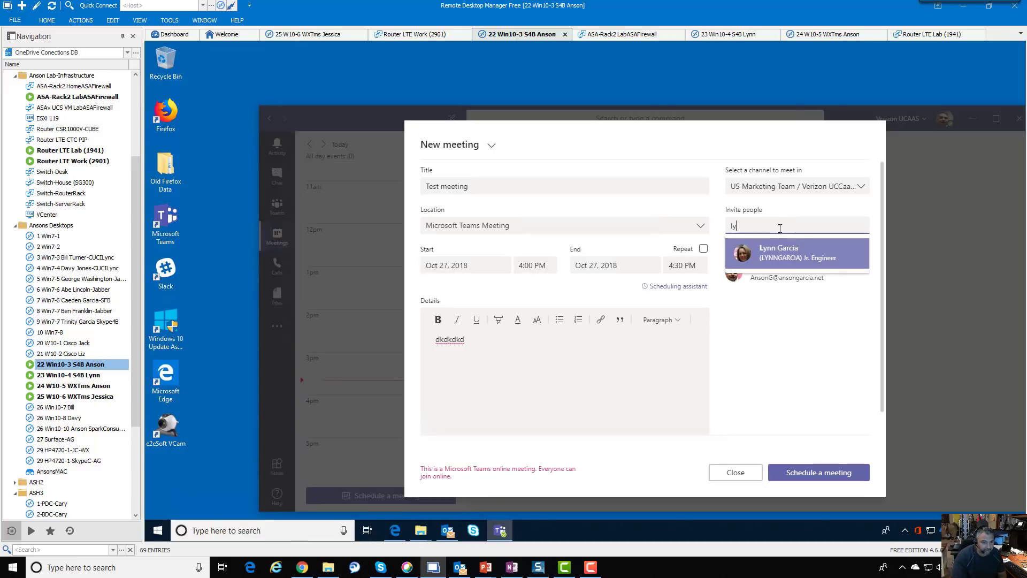
left_click(785, 255)
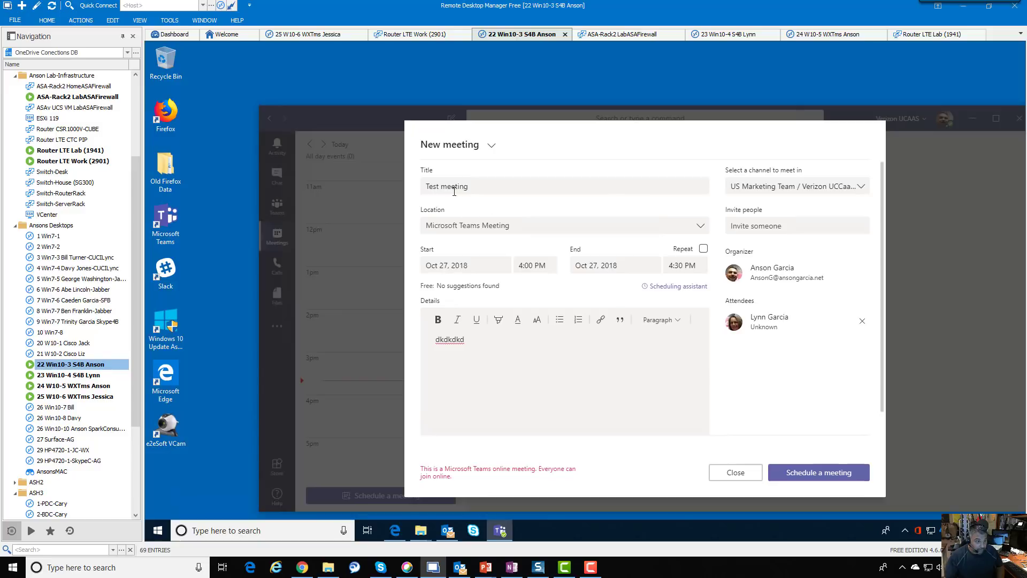
left_click(818, 472)
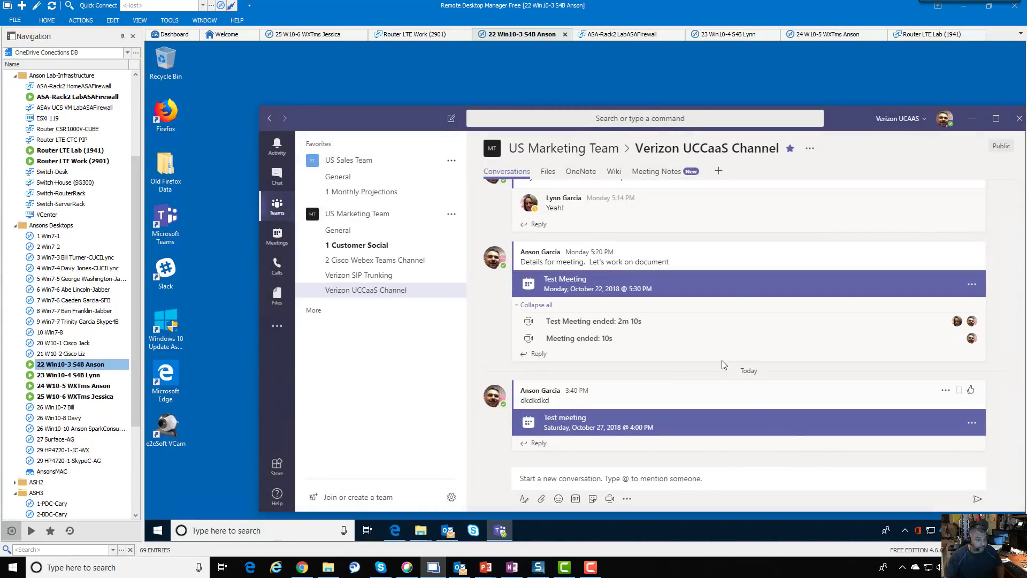
Check the Test meeting's details in the Teams Meetings calendar, then minimize Teams
left_click(271, 246)
left_click(334, 419)
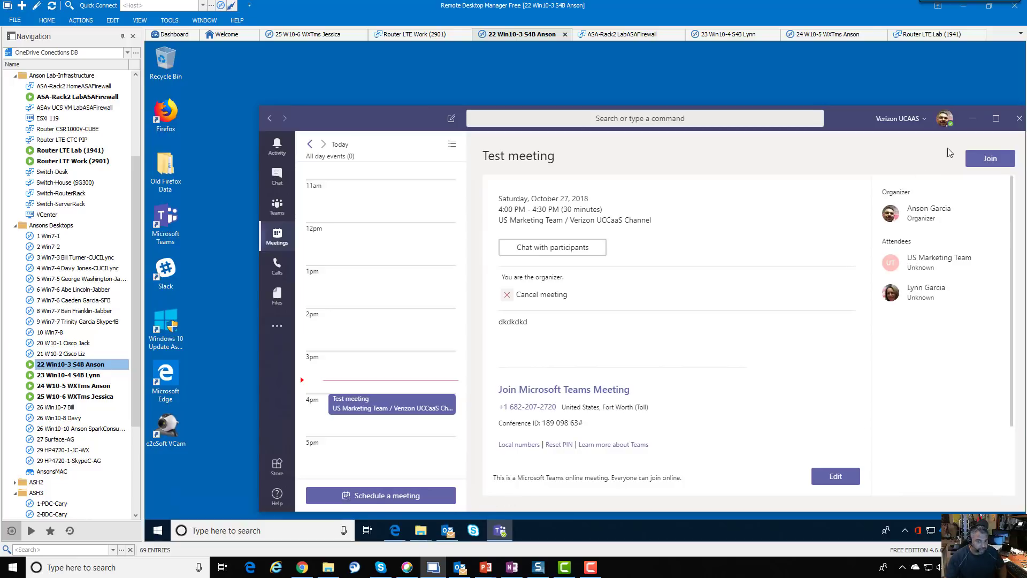
left_click(972, 119)
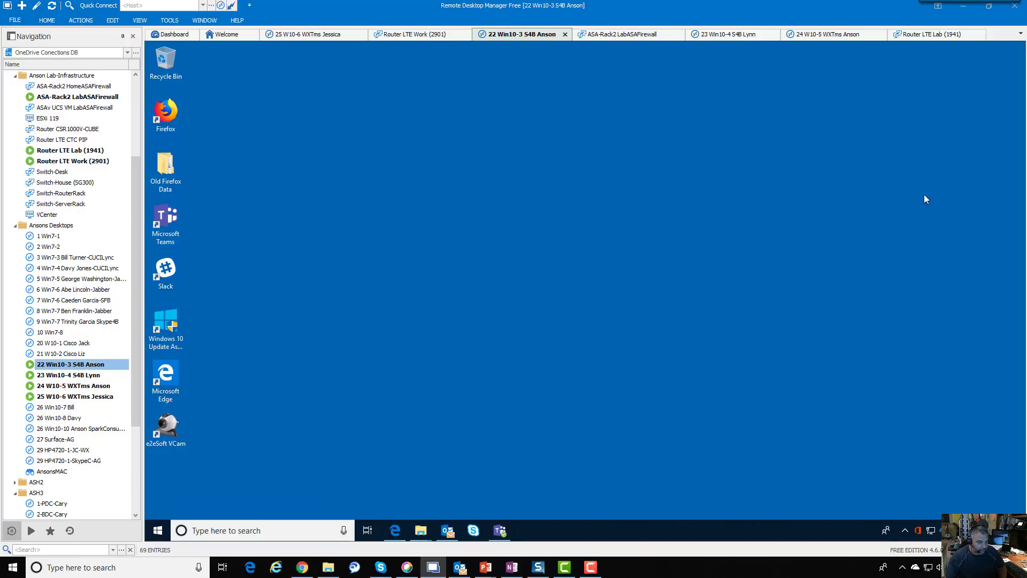
Switch to the Outlook calendar and start a New Teams Meeting invitation
mouse_move(447, 530)
left_click(466, 452)
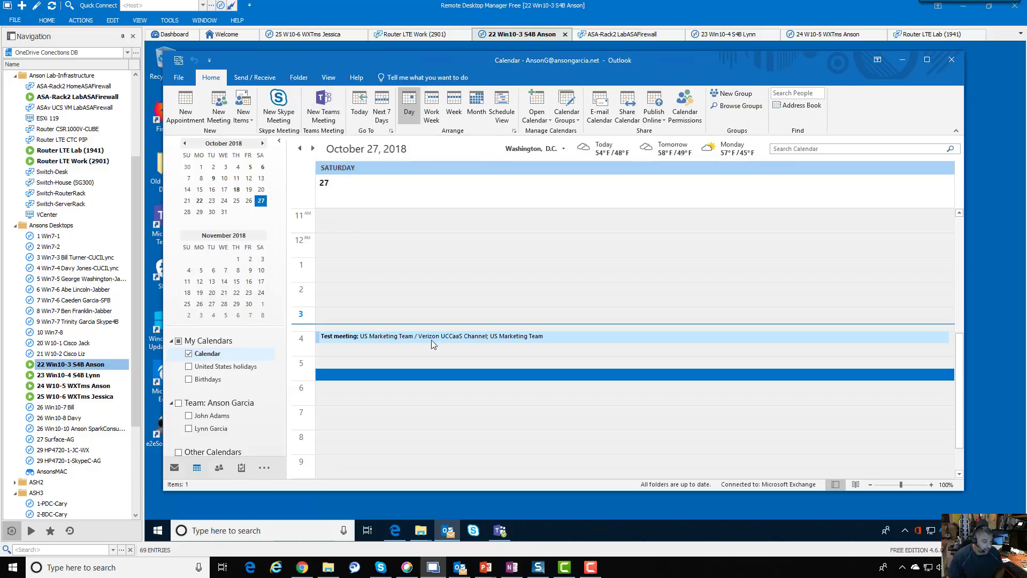
left_click(315, 118)
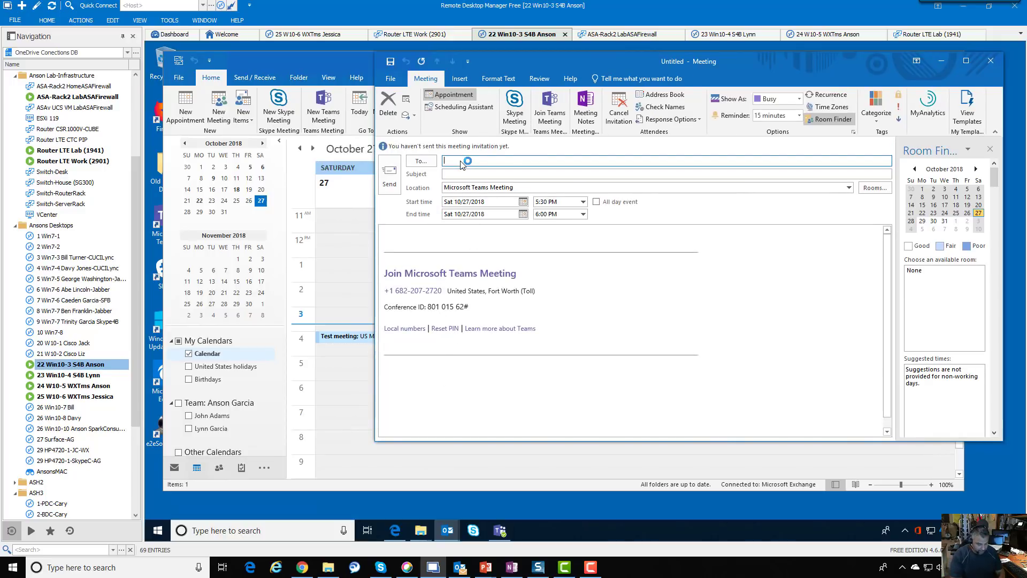
Add an attendee to the draft Teams meeting, then close it with Don't save changes
key("Return")
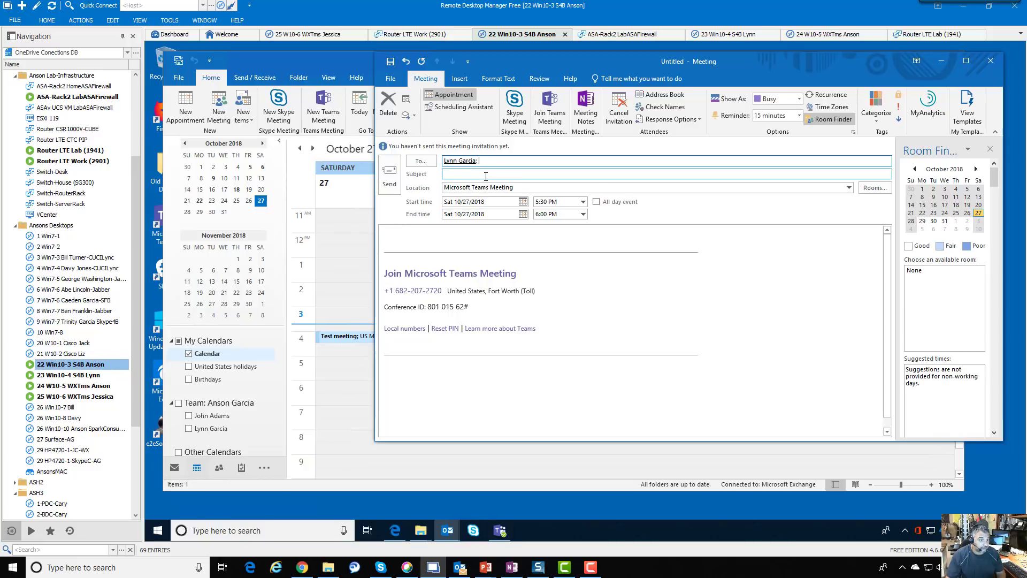
left_click(517, 188)
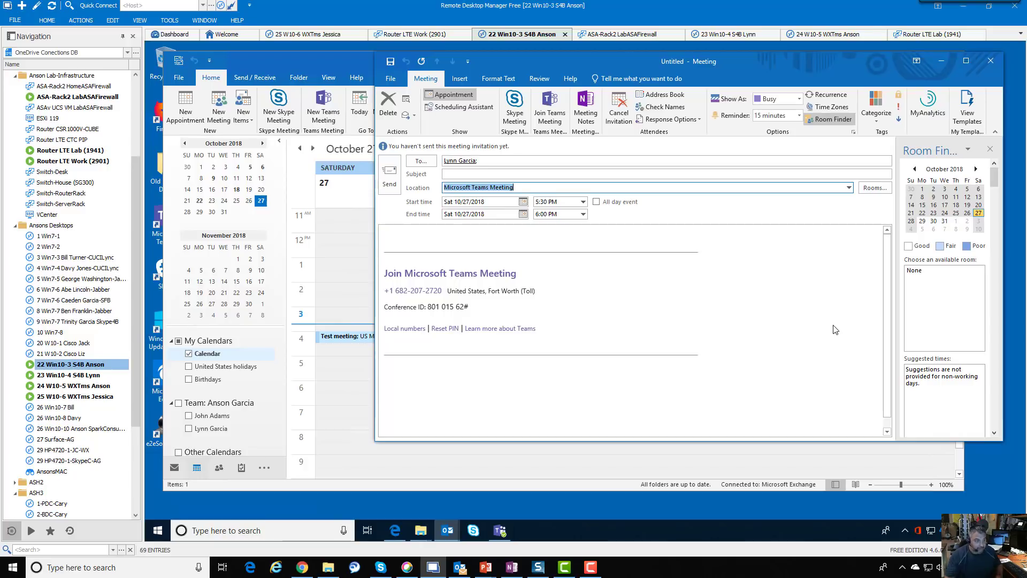
left_click(996, 64)
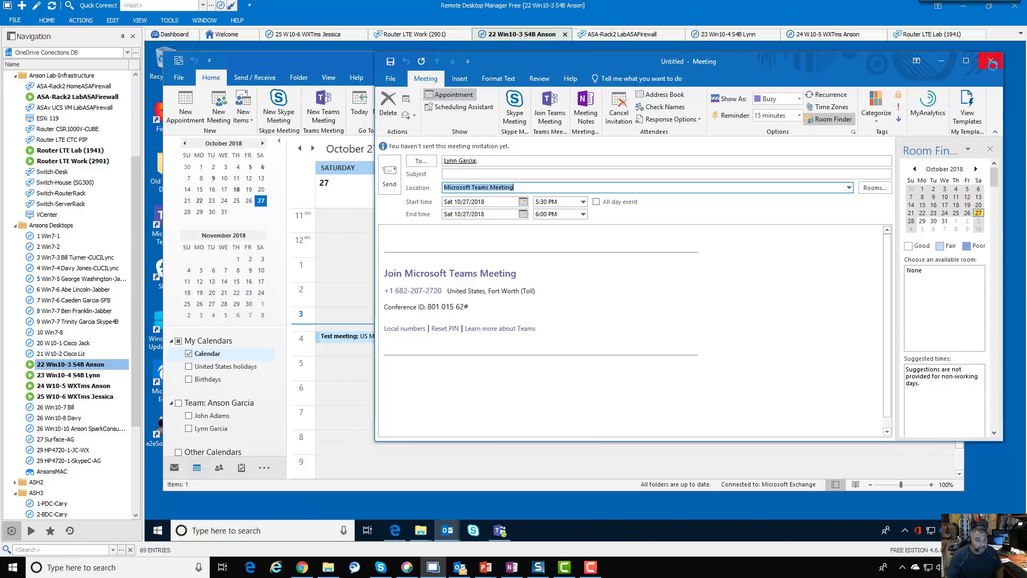
left_click(673, 284)
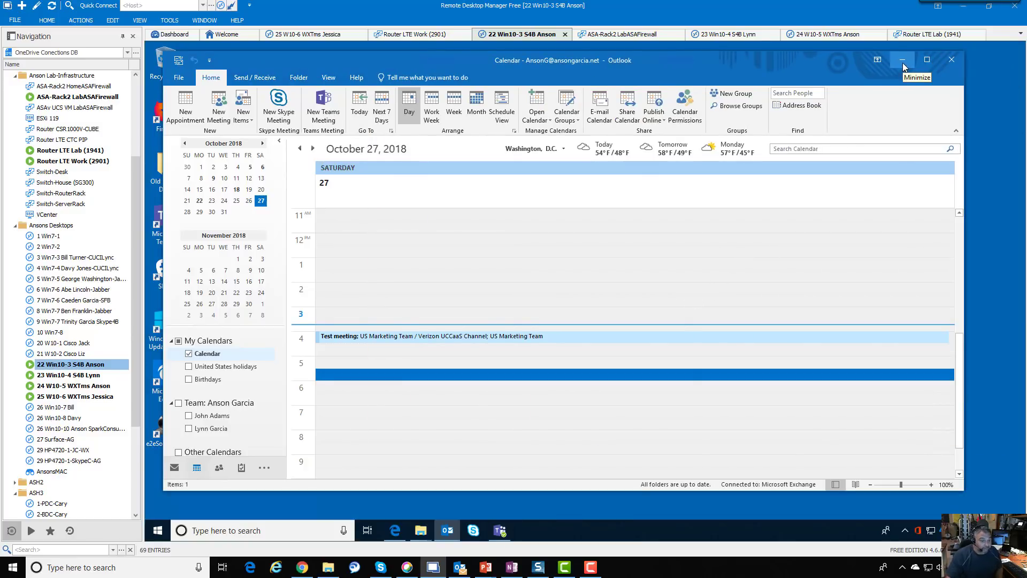
Minimize Outlook and bring up the Teams app in its teams and channels view
left_click(903, 62)
left_click(500, 530)
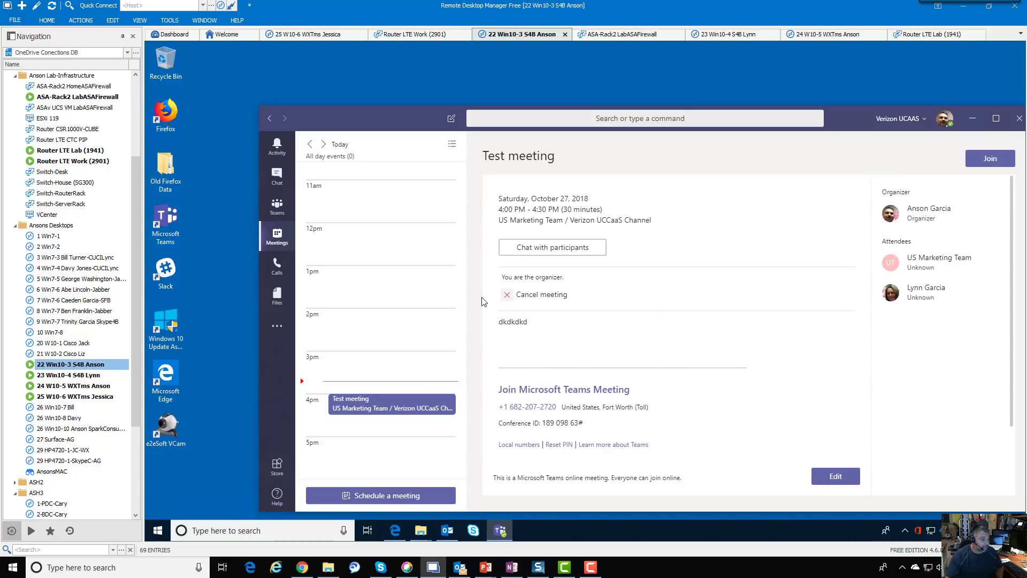
left_click(277, 206)
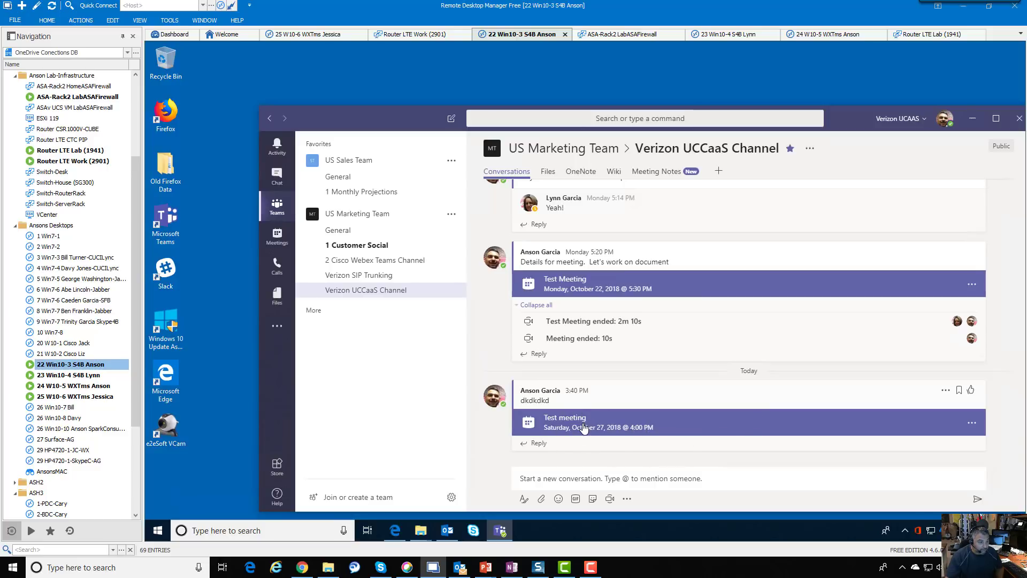
double_click(96, 375)
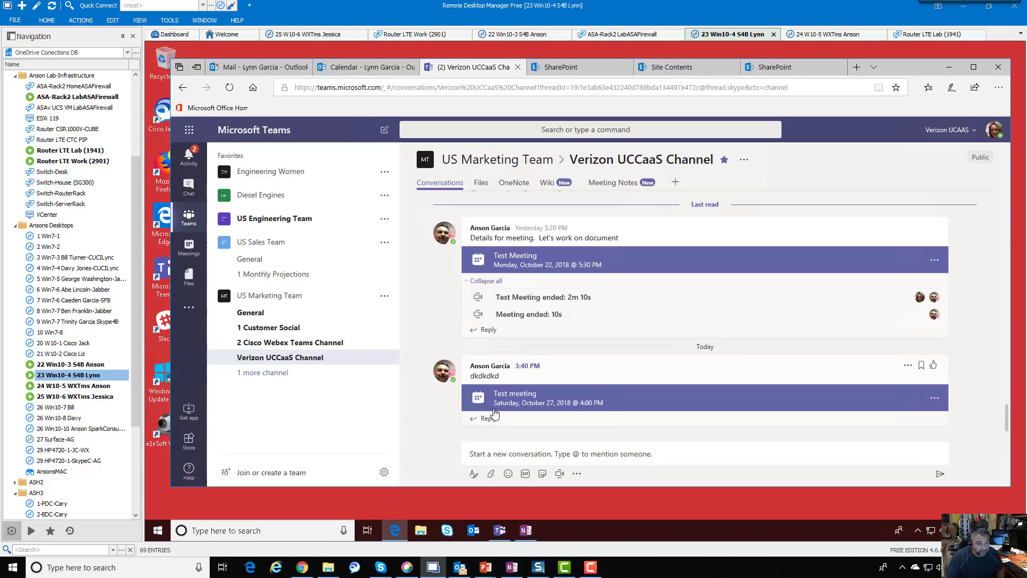
left_click(677, 398)
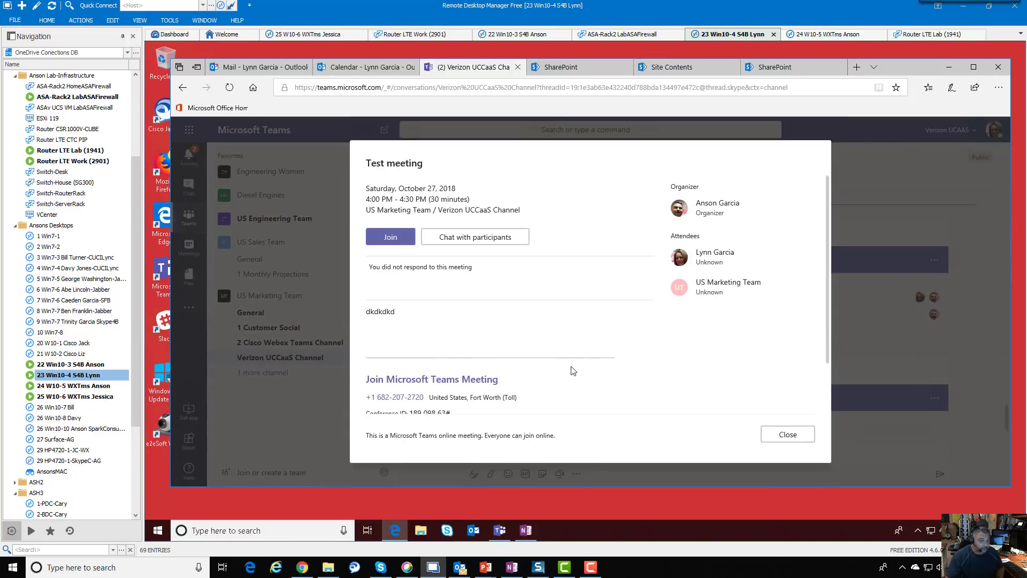
left_click(780, 436)
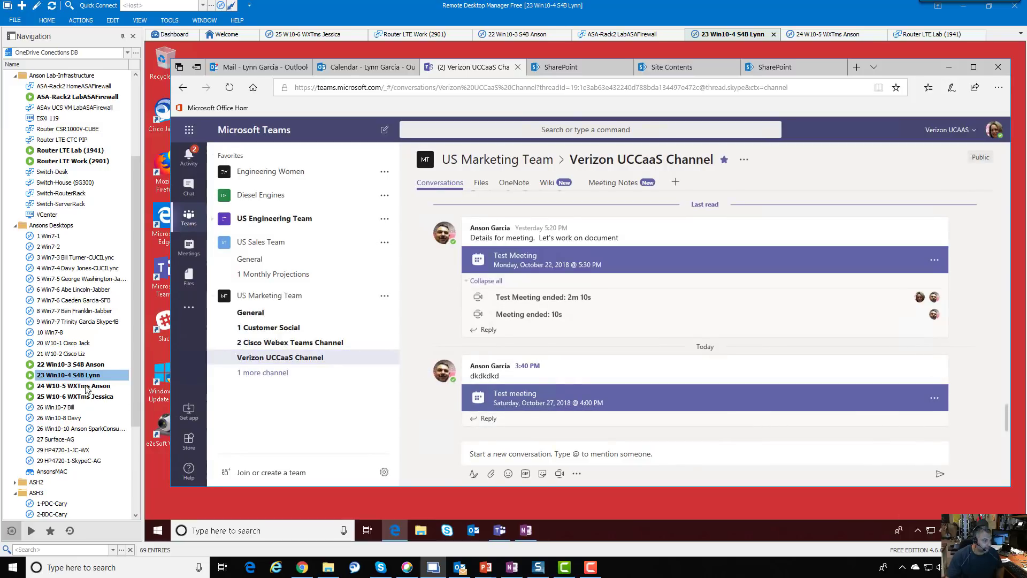
double_click(80, 365)
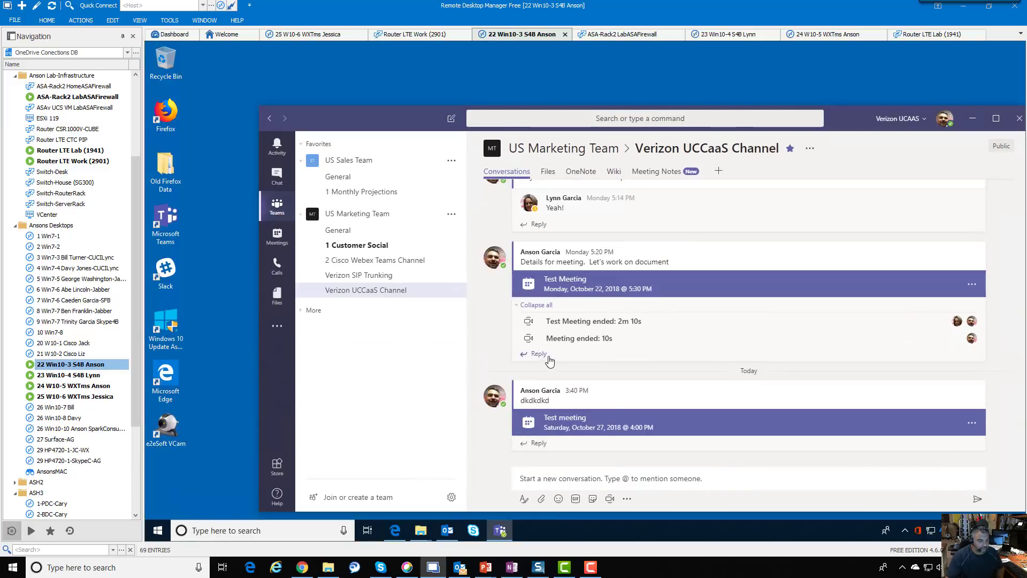
Edit the Test meeting to remove the individual attendee, keeping US Marketing Team, and Update
left_click(662, 422)
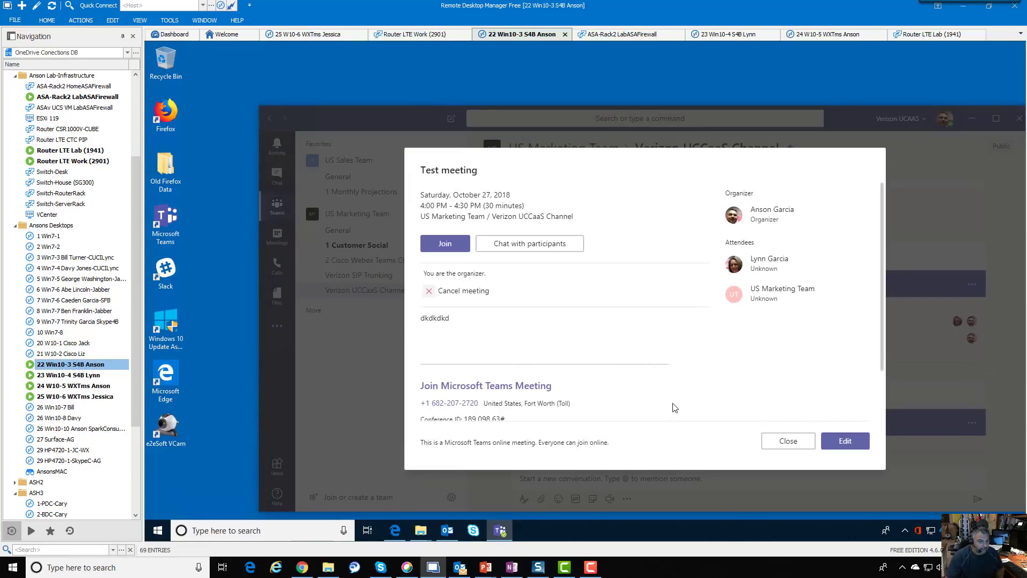
left_click(846, 441)
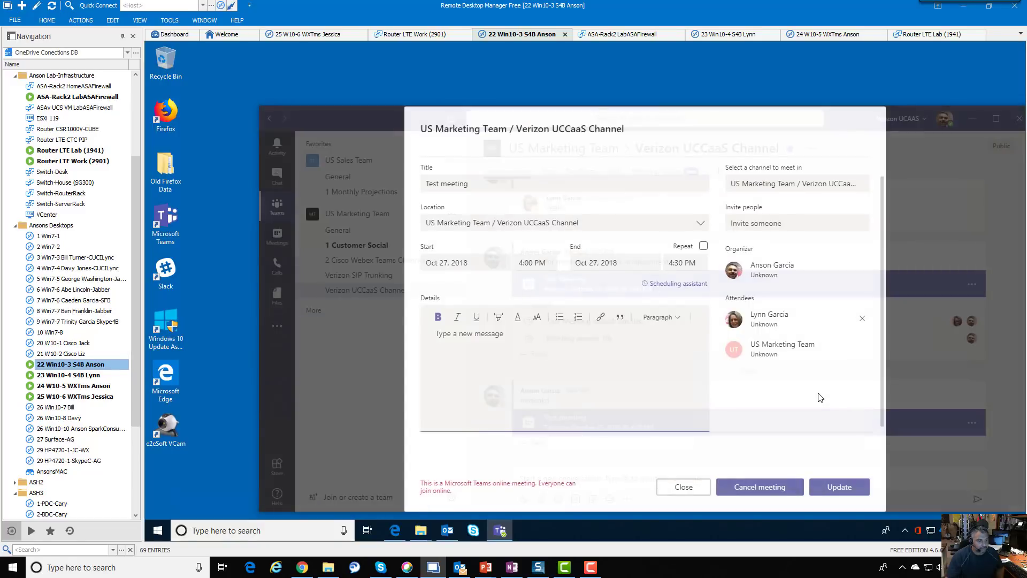
left_click(796, 323)
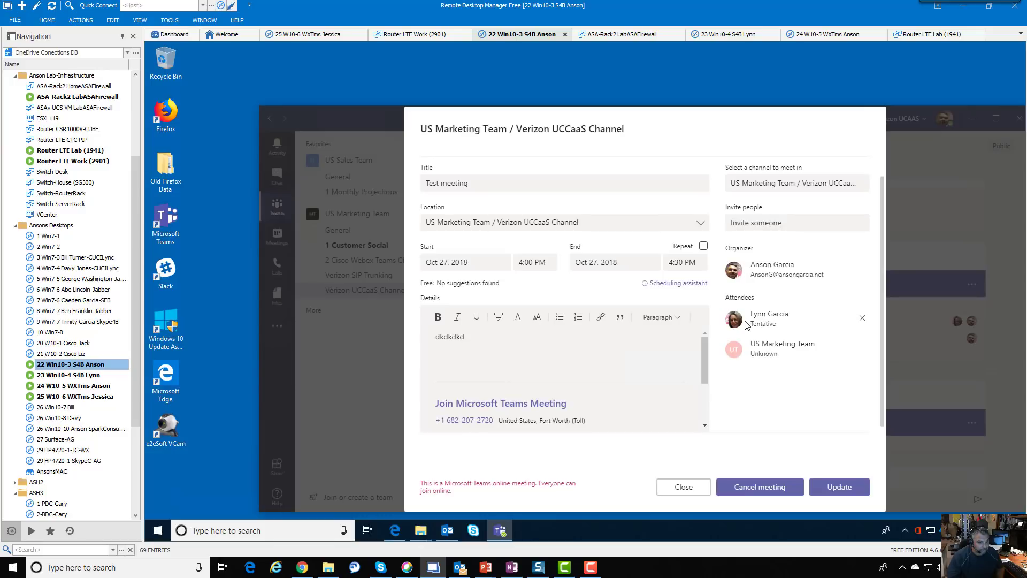
left_click(861, 318)
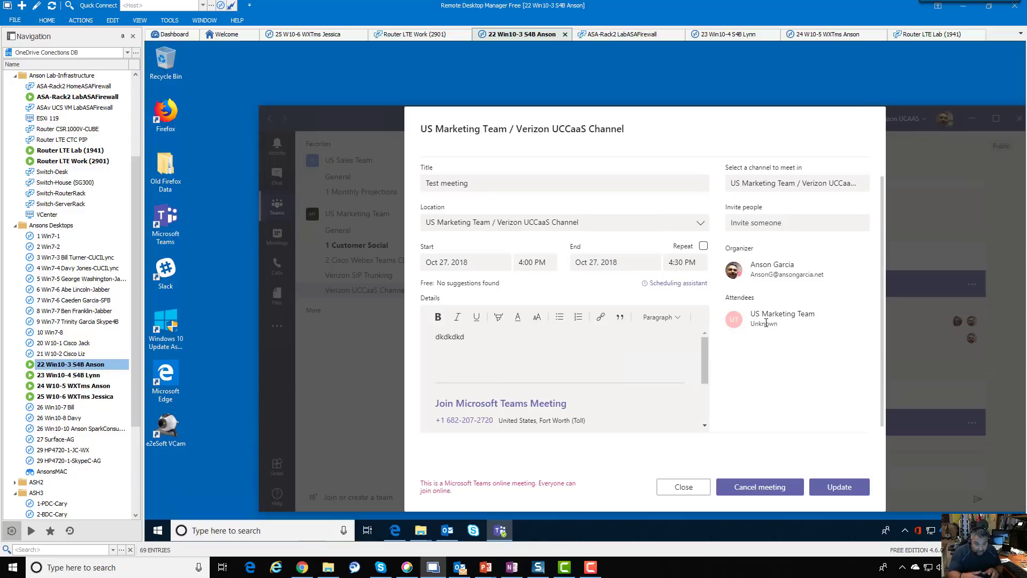
left_click(837, 488)
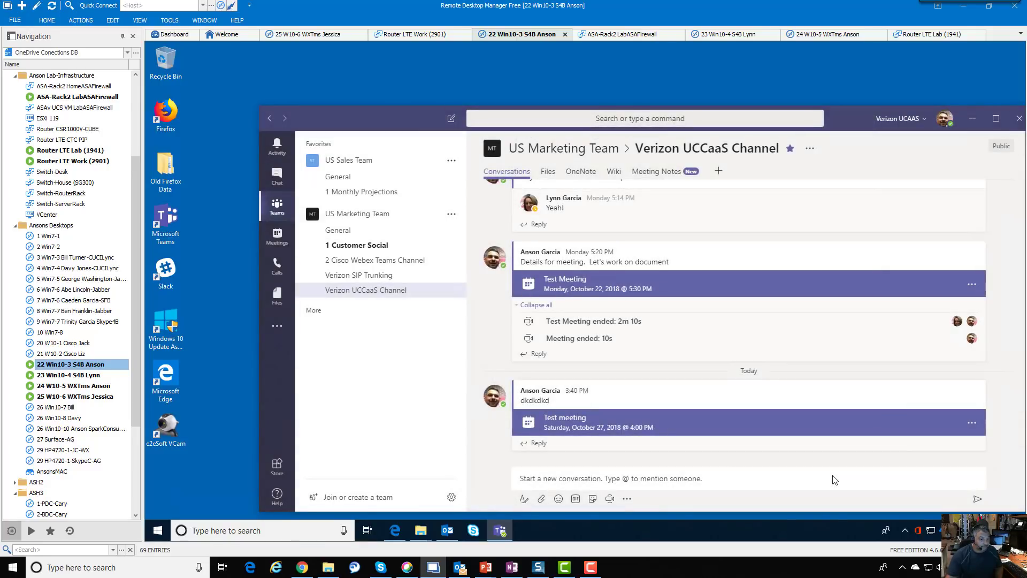
In the attendee's session, open the Test meeting card and choose Add to calendar
left_click(110, 376)
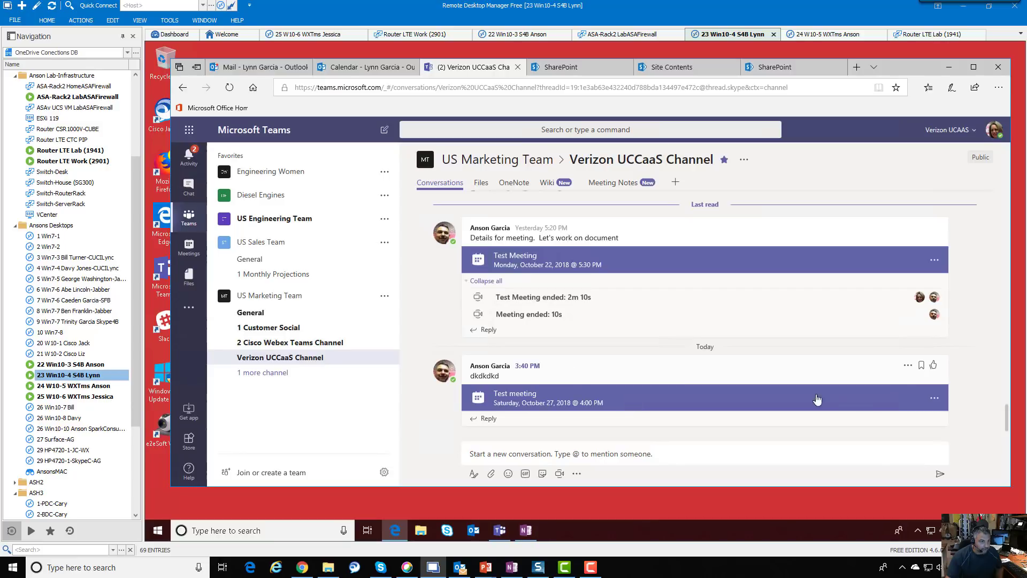
left_click(842, 411)
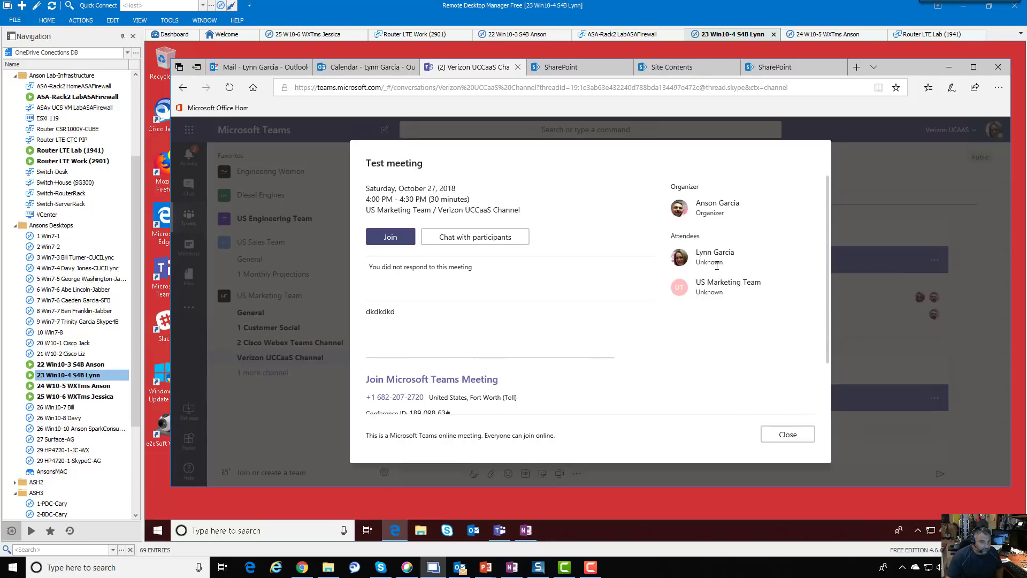
left_click(796, 440)
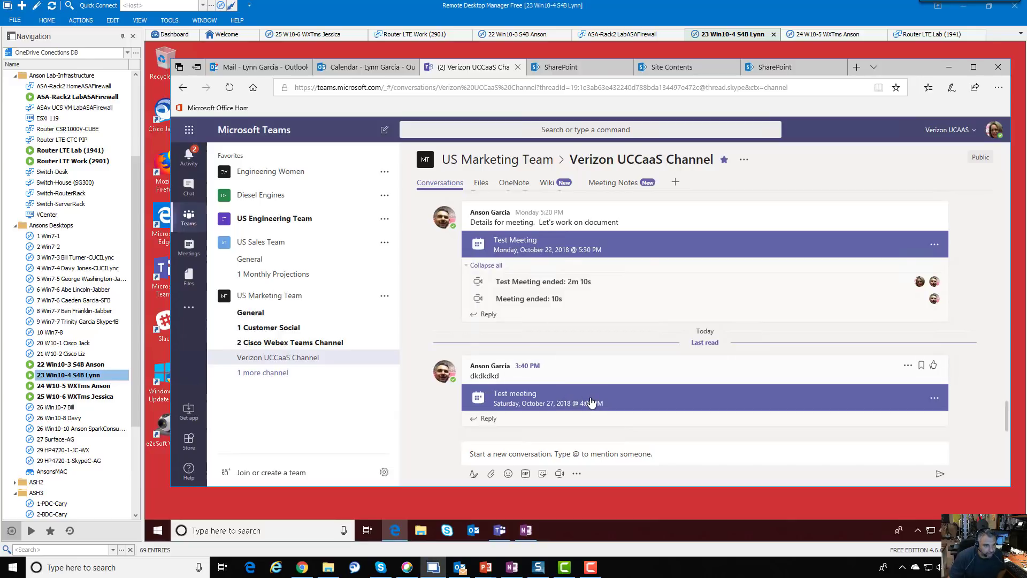
left_click(590, 402)
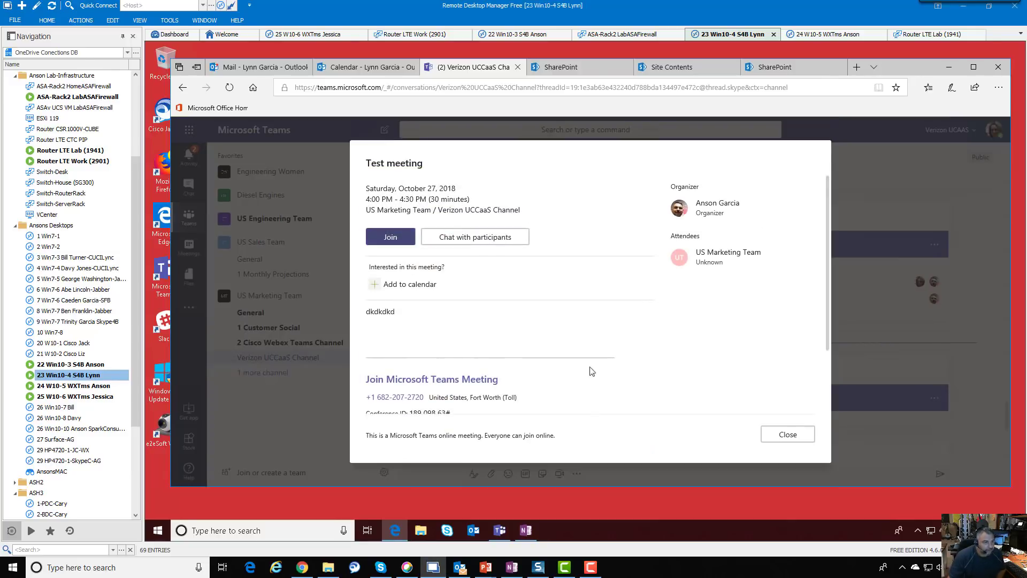
left_click(392, 289)
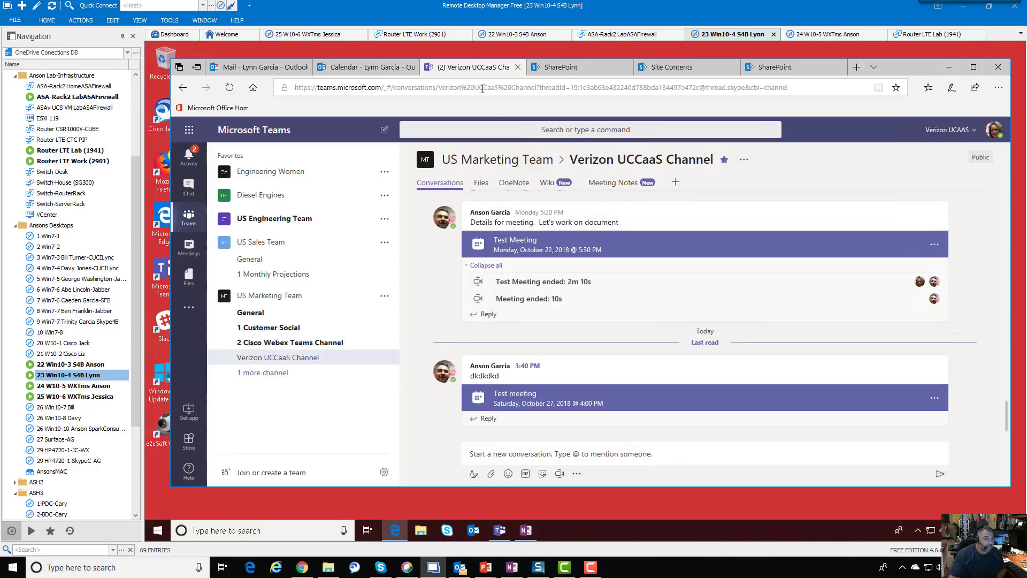
Open the attendee's web Calendar tab and select the October 27 Test meeting
left_click(350, 71)
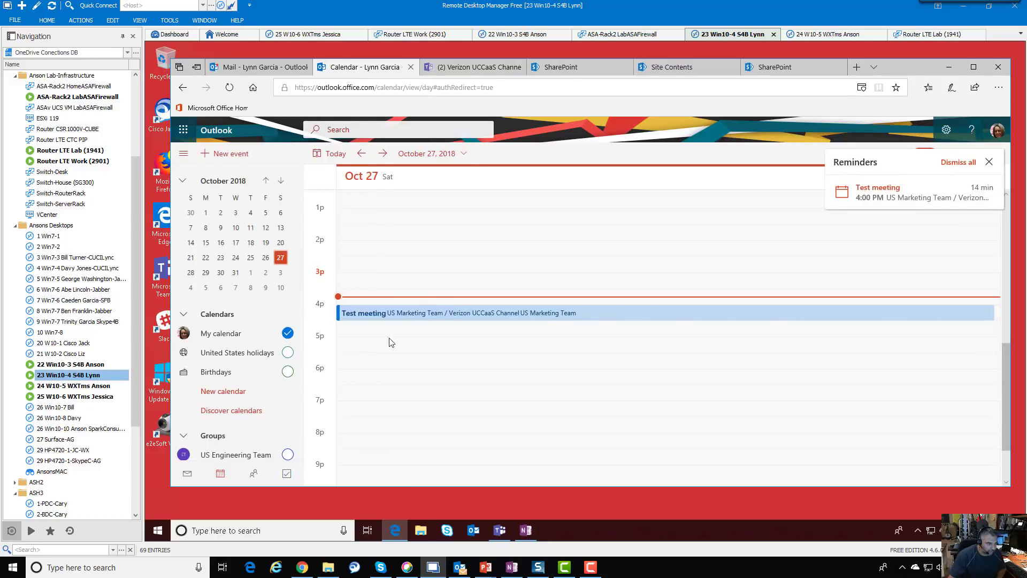
left_click(437, 318)
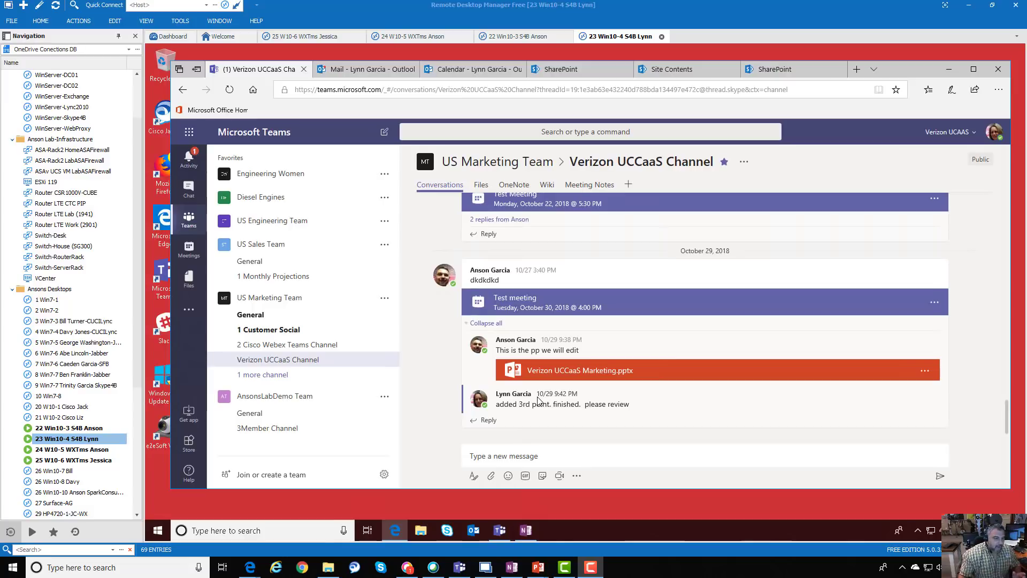
Write a reply 'Nice! Here is the proposed agenda' with lines ice breaker, new ideas, new proposals
left_click(488, 421)
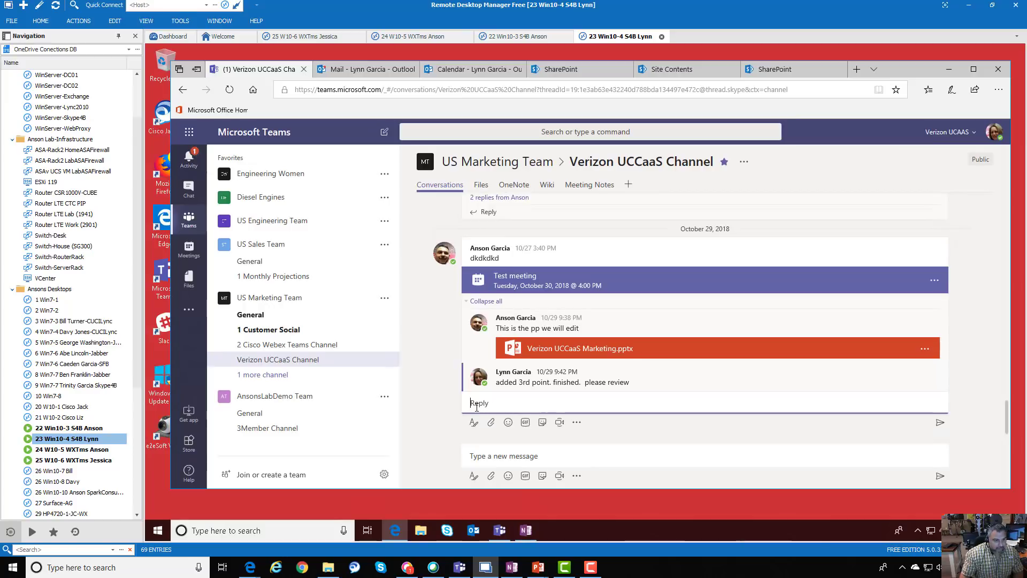
left_click(474, 425)
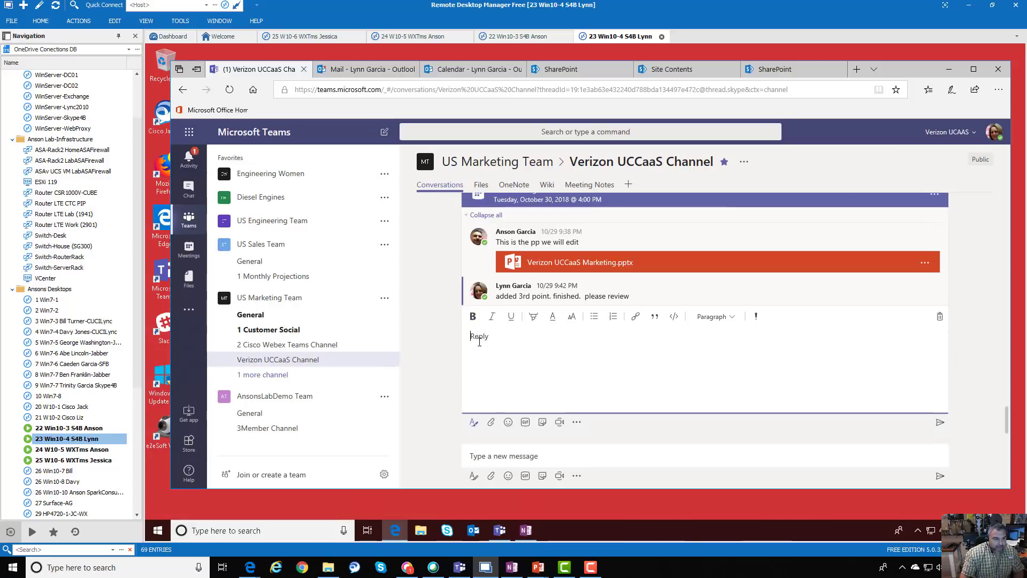
type("Nice")
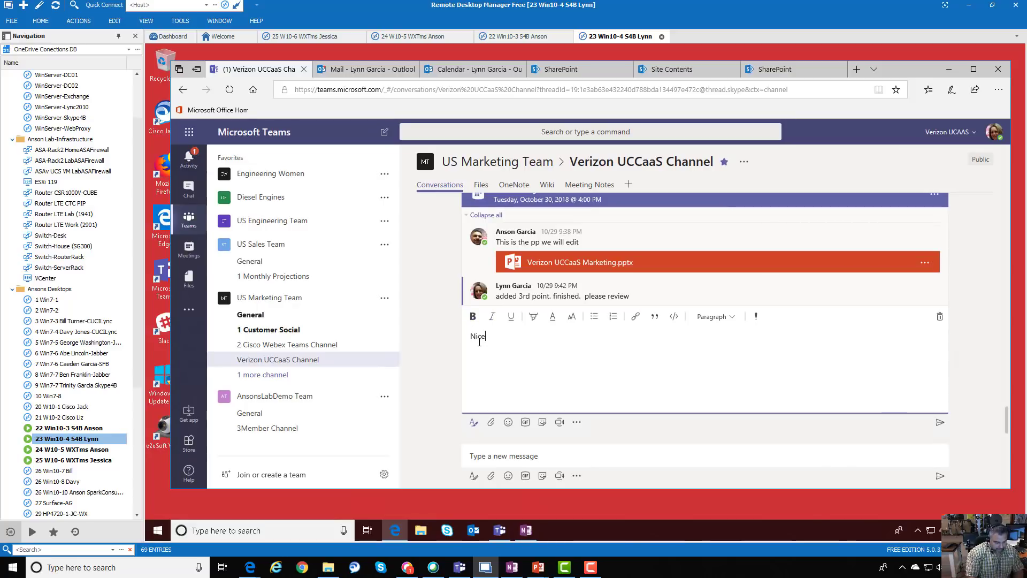
type("!  Here is the proposed agenda ")
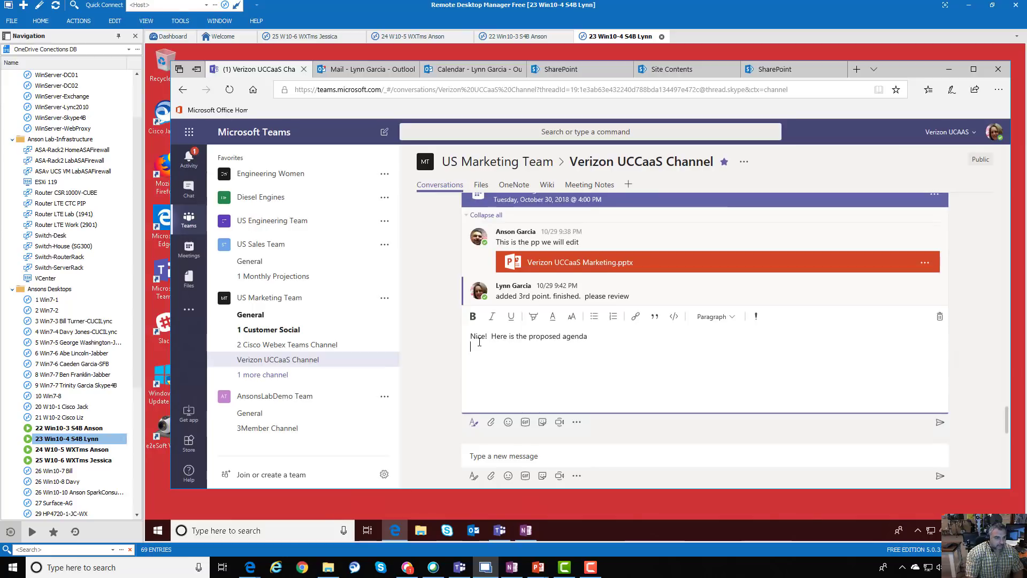
type("new ied")
key("BackSpace")
type("deas")
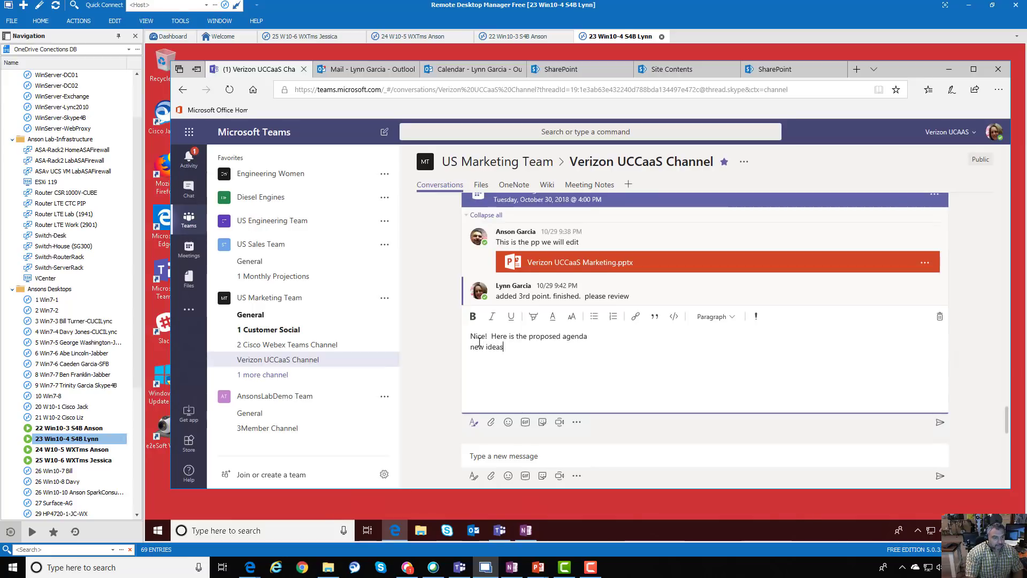
type("new")
type(" proposes")
type("als")
key("Up")
key("Up")
key("Return")
key("Up")
type("ice breaker")
key("Down")
key("Down")
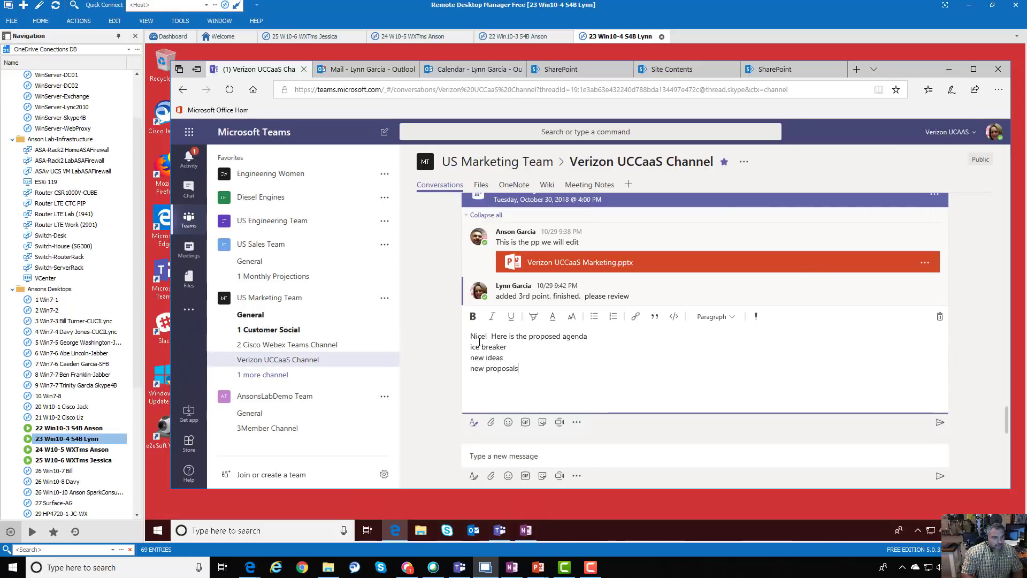
Format the three agenda lines as a bulleted list and post the reply
left_click(470, 348)
left_click(521, 369, "shift")
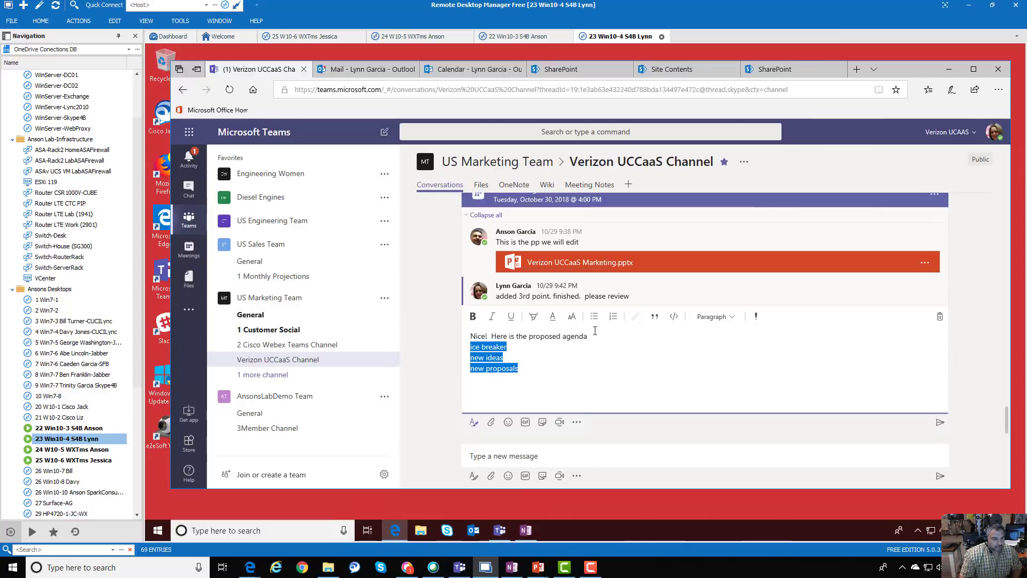
left_click(613, 318)
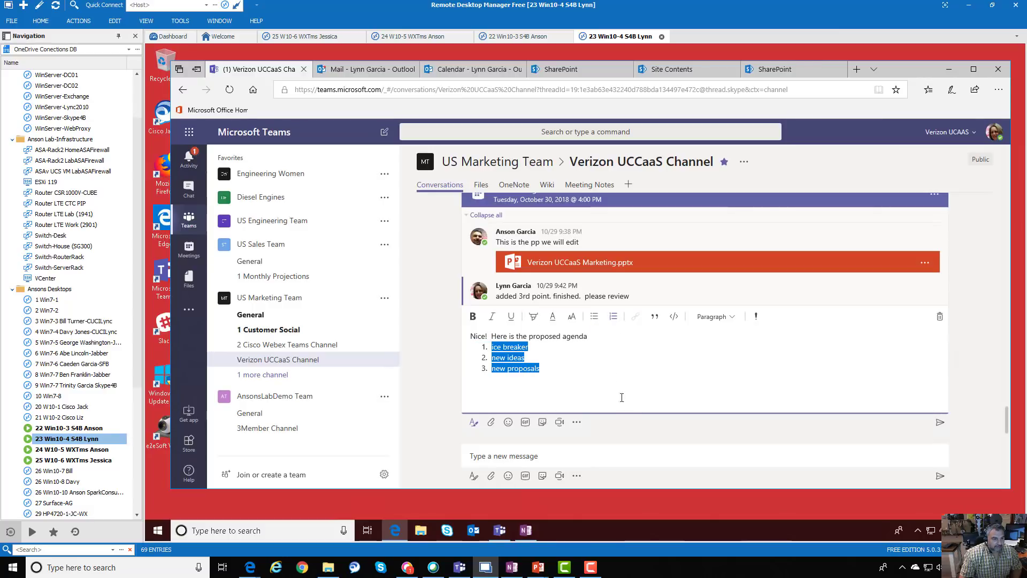
left_click(592, 317)
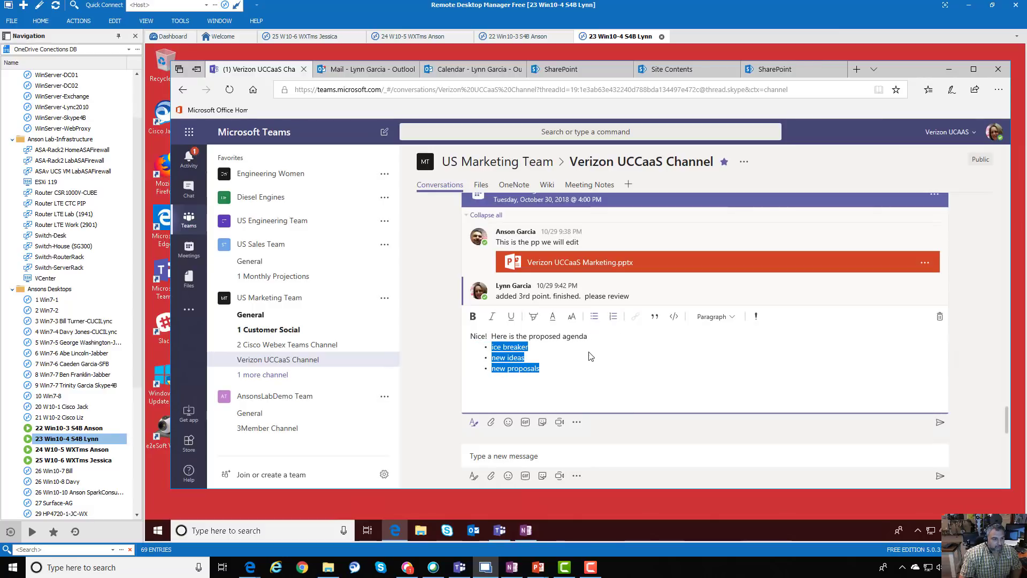
left_click(554, 370)
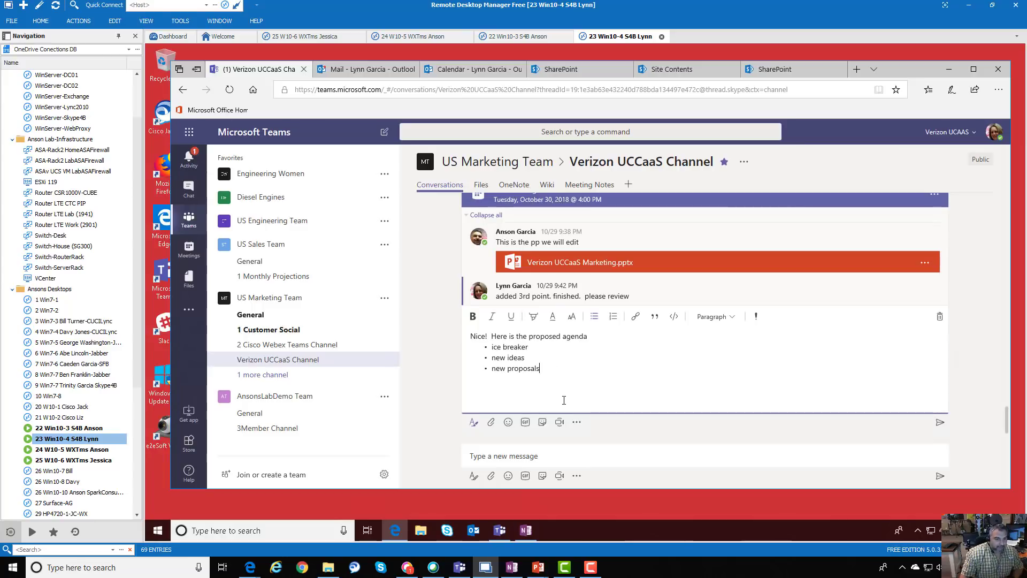
key("ctrl+Return")
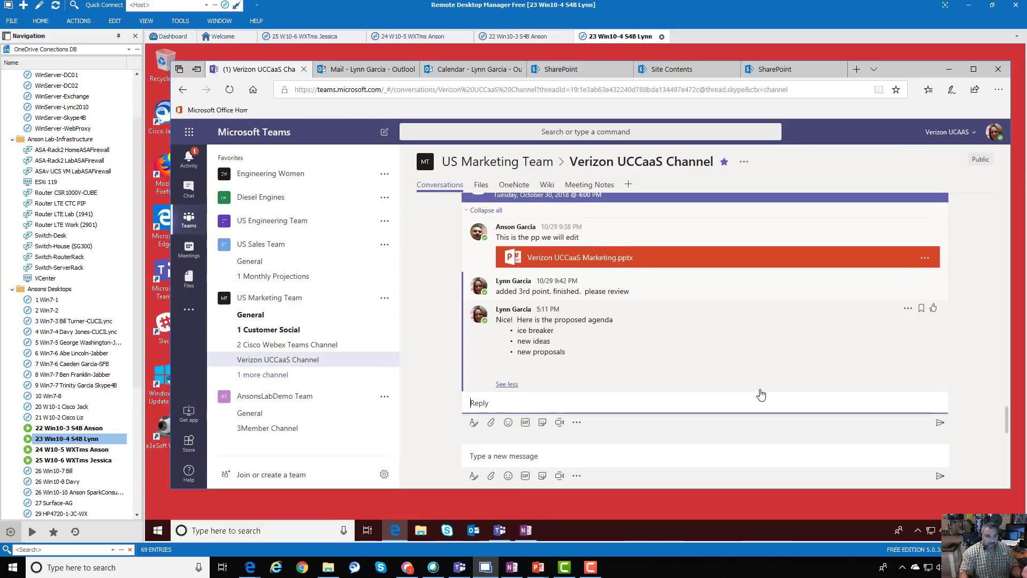
Enlarge the browser window to full height and switch to the second user's remote session
left_click_drag(716, 491, 715, 511)
left_click(699, 422)
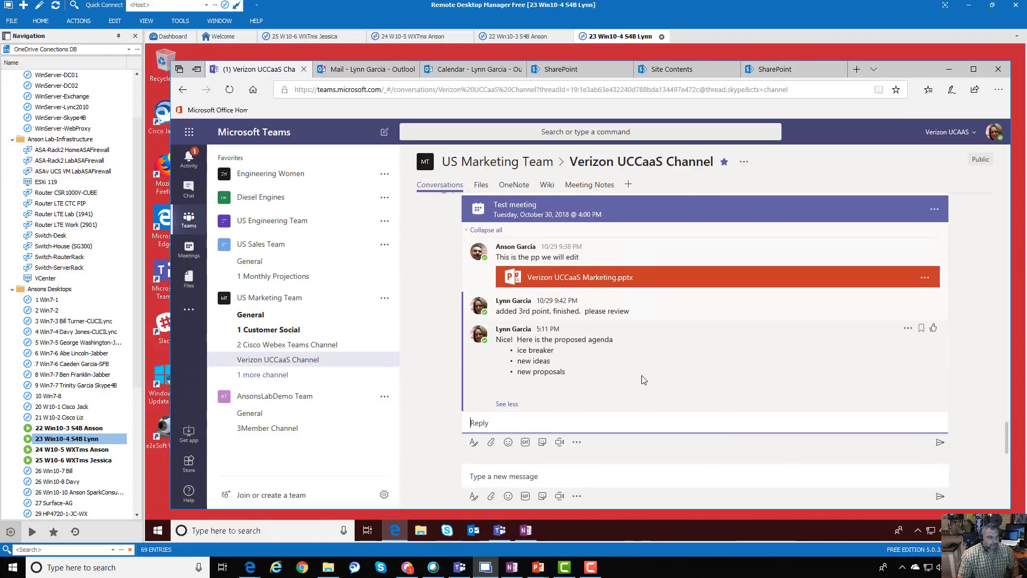
left_click(94, 428)
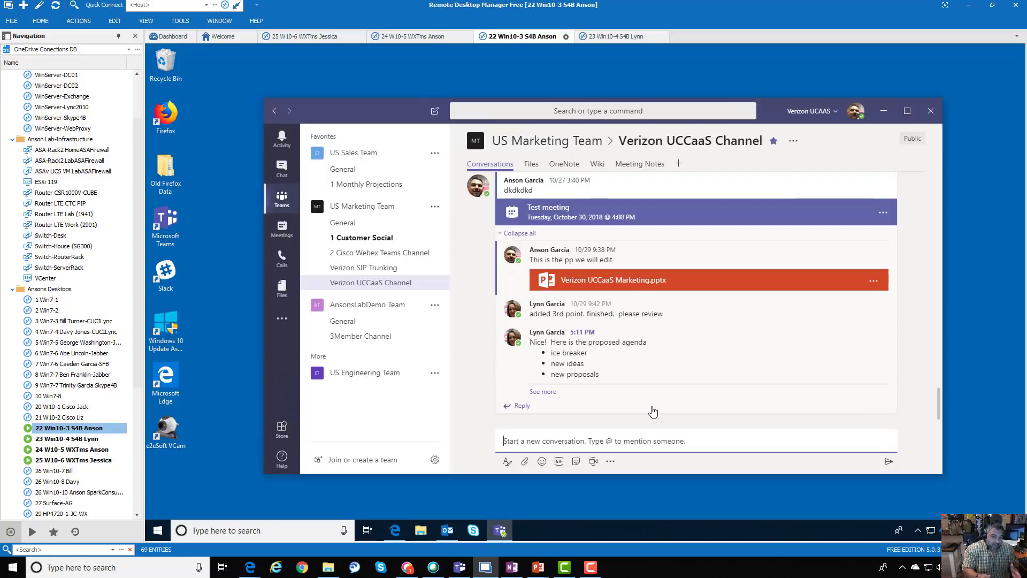
Start a reply and attach a copy of Research.docx from the OneDrive Documents folder
left_click(530, 411)
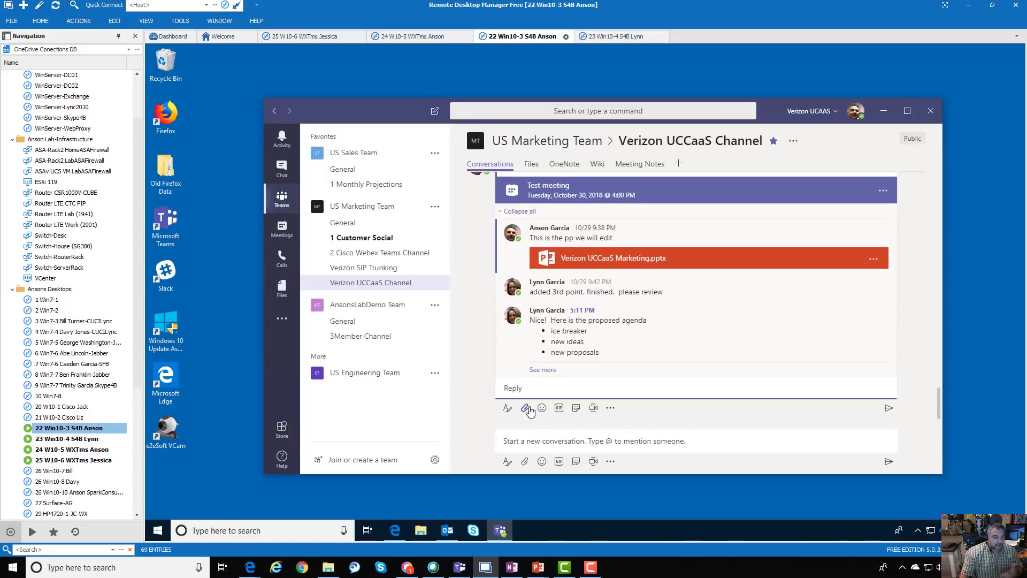
left_click(525, 410)
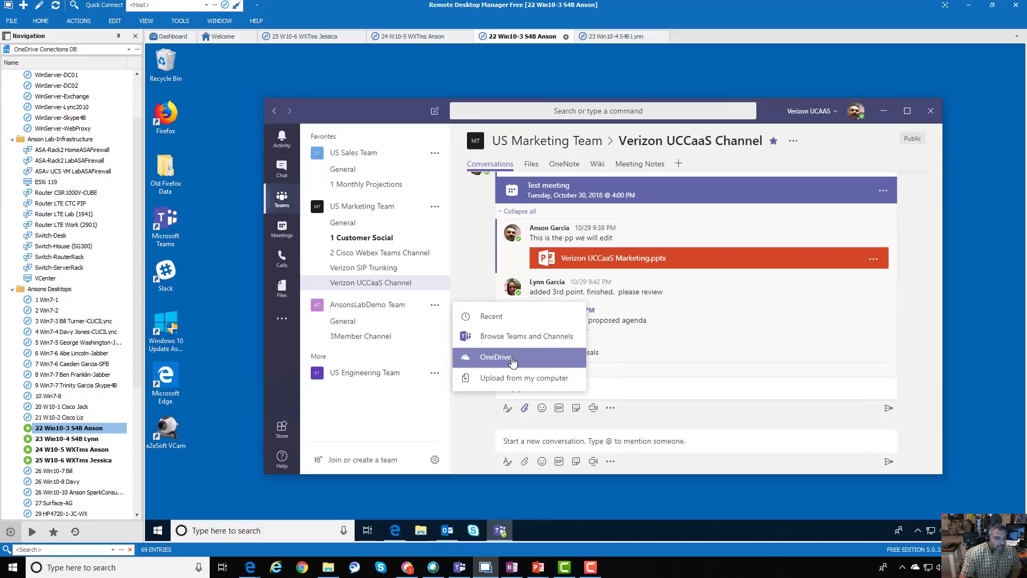
left_click(512, 362)
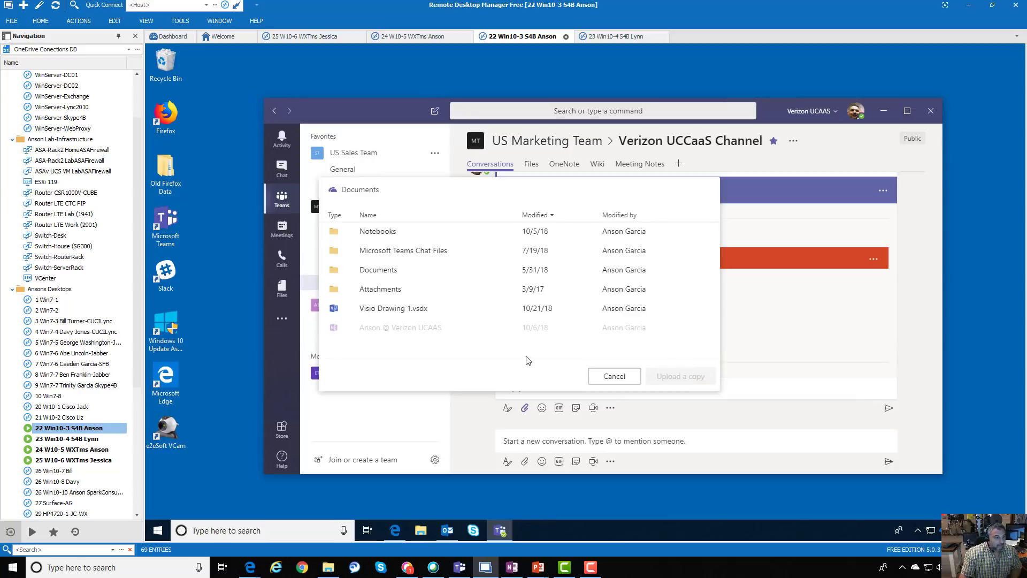
left_click(391, 272)
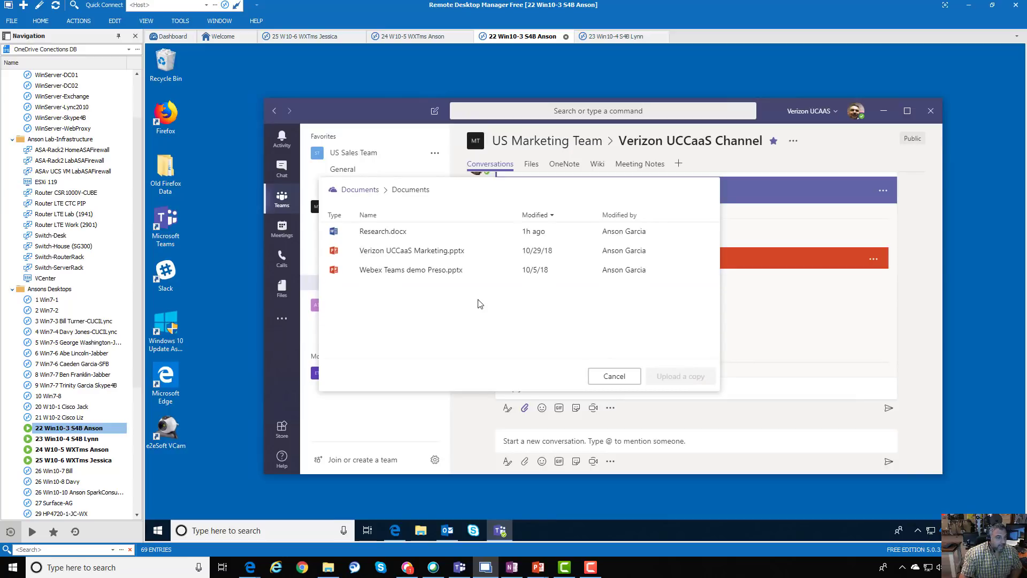
left_click(377, 233)
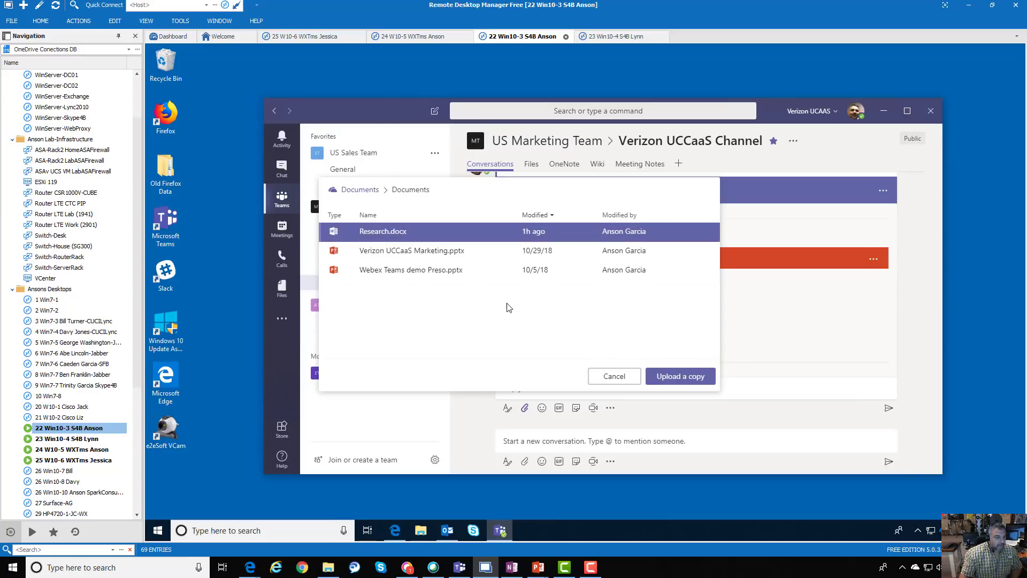
left_click(679, 376)
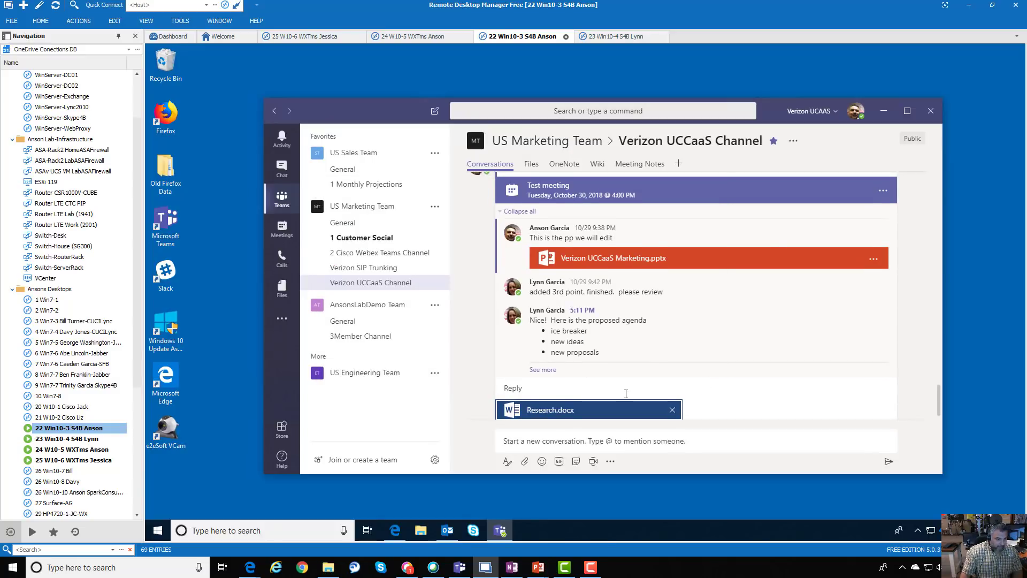
Post the reply with the note 'A little researched I have done to prep' and maximize Teams
left_click(626, 394)
type("A little res")
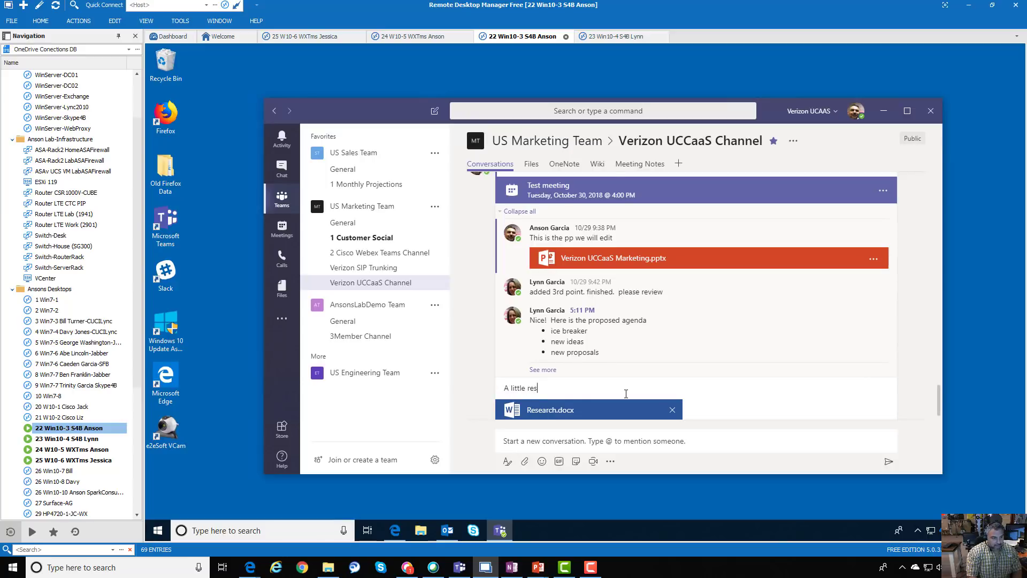
type("earched I have done to prep")
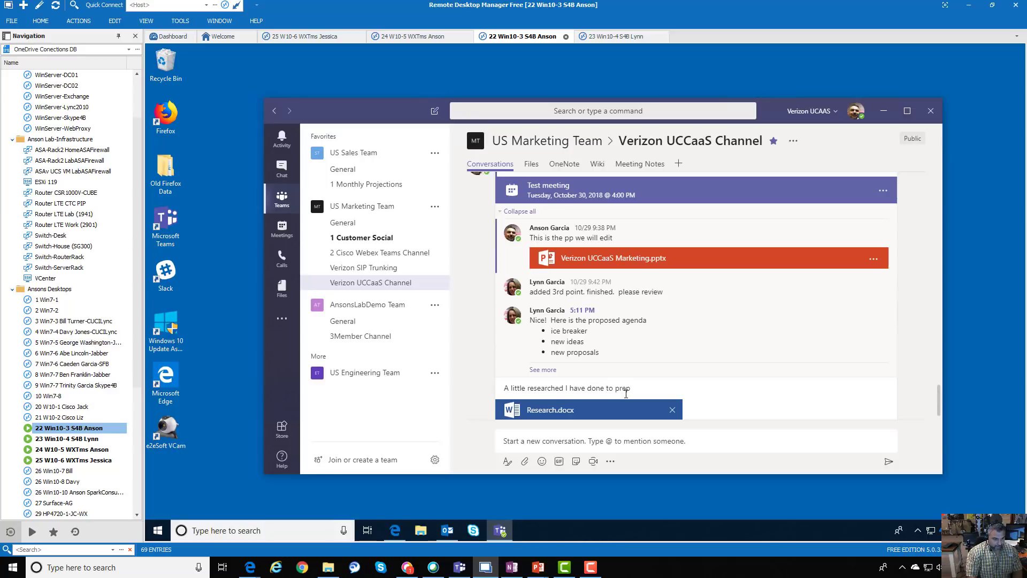
key("Return")
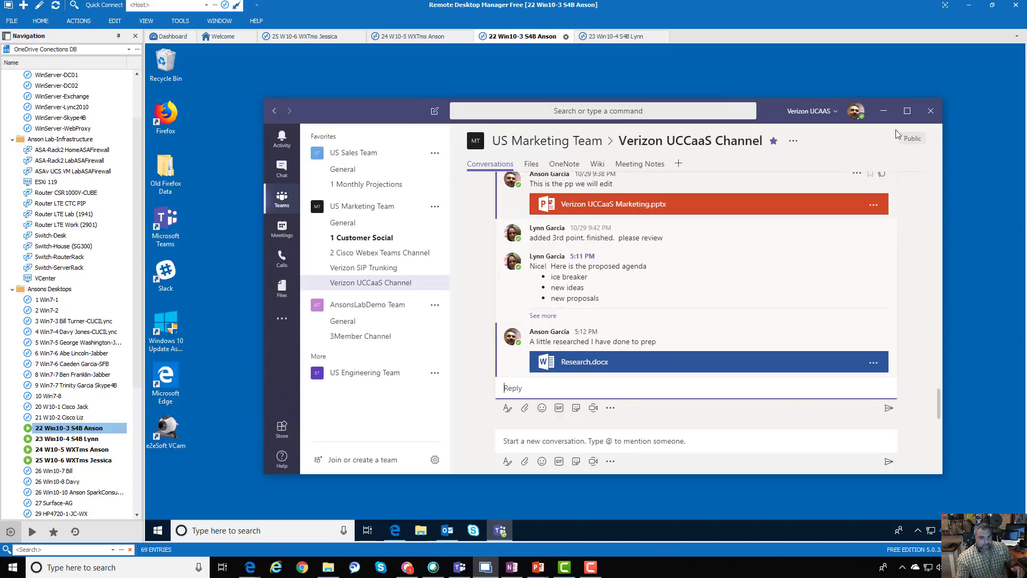
left_click(906, 110)
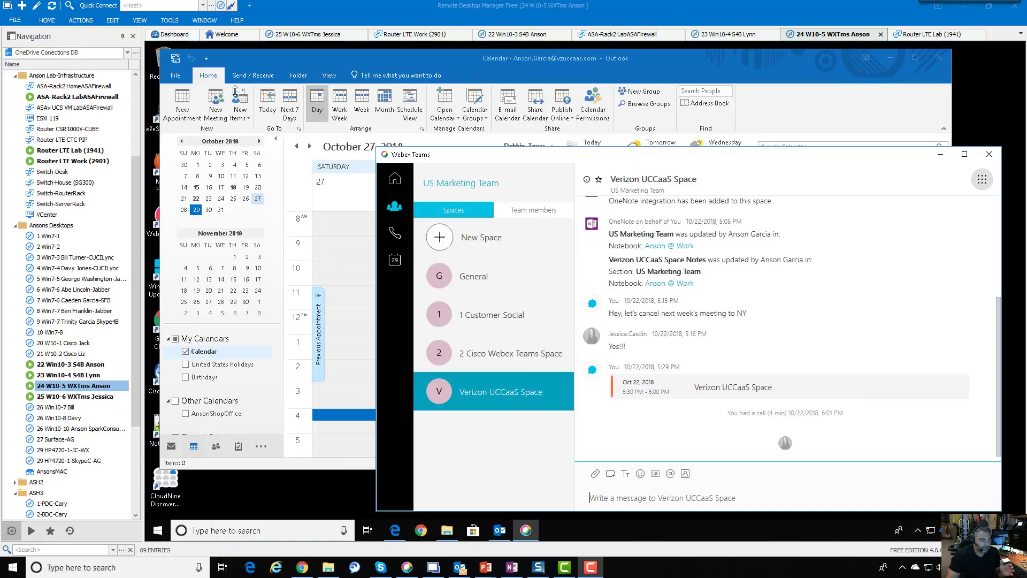
left_click(313, 60)
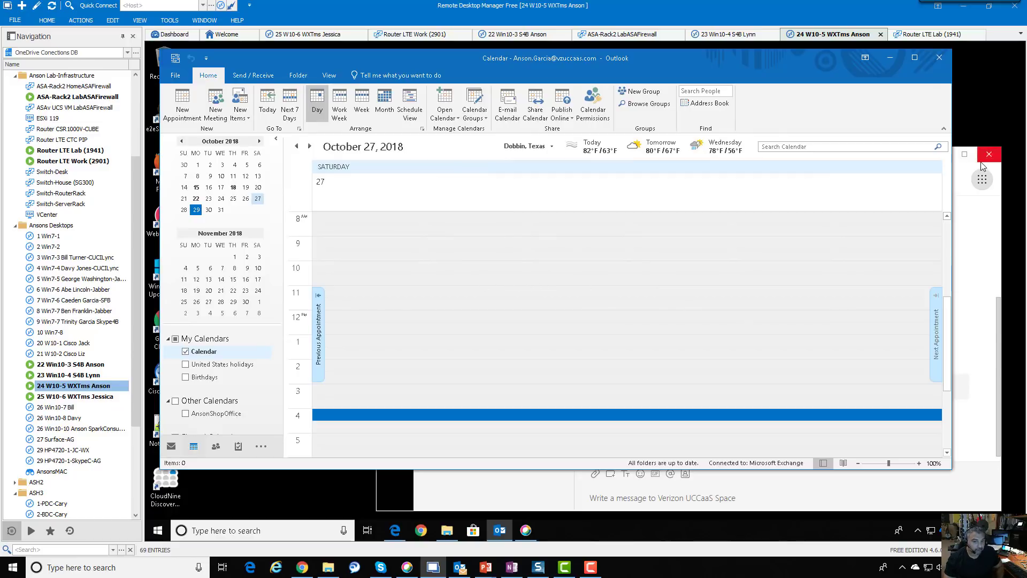
left_click(900, 498)
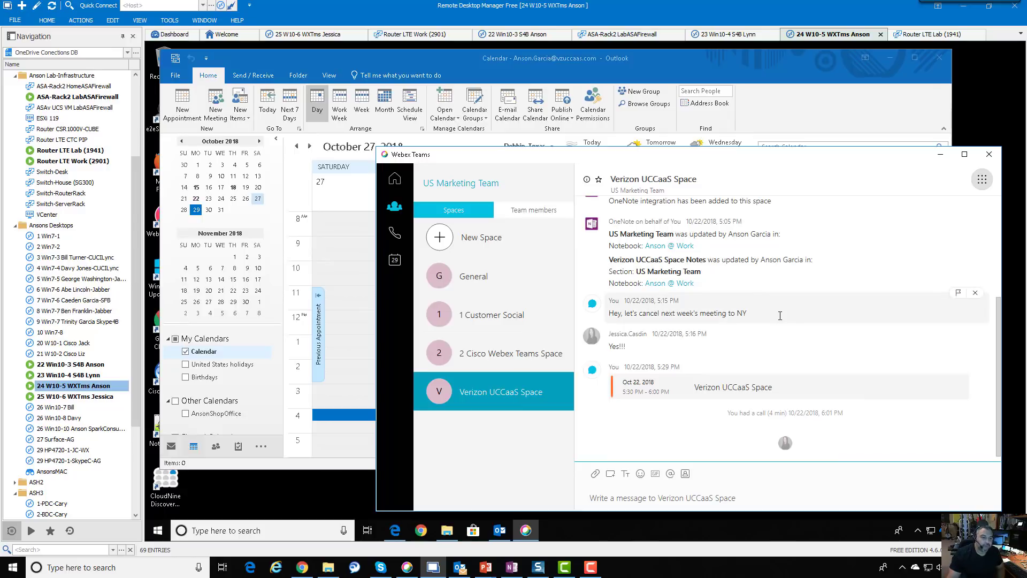
Choose Meetings from the Verizon UCCaaS Space's apps grid
left_click(982, 180)
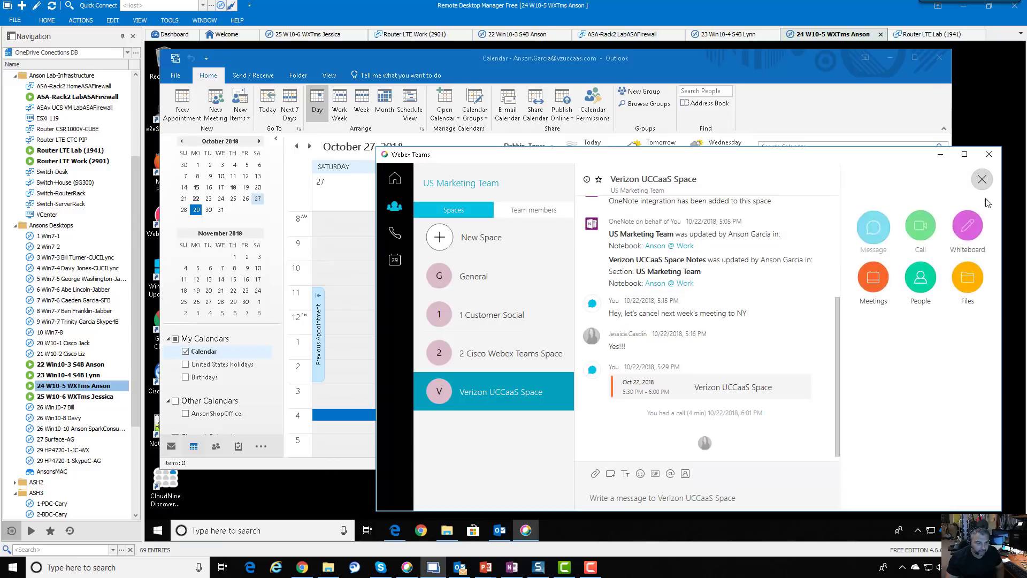
left_click(873, 278)
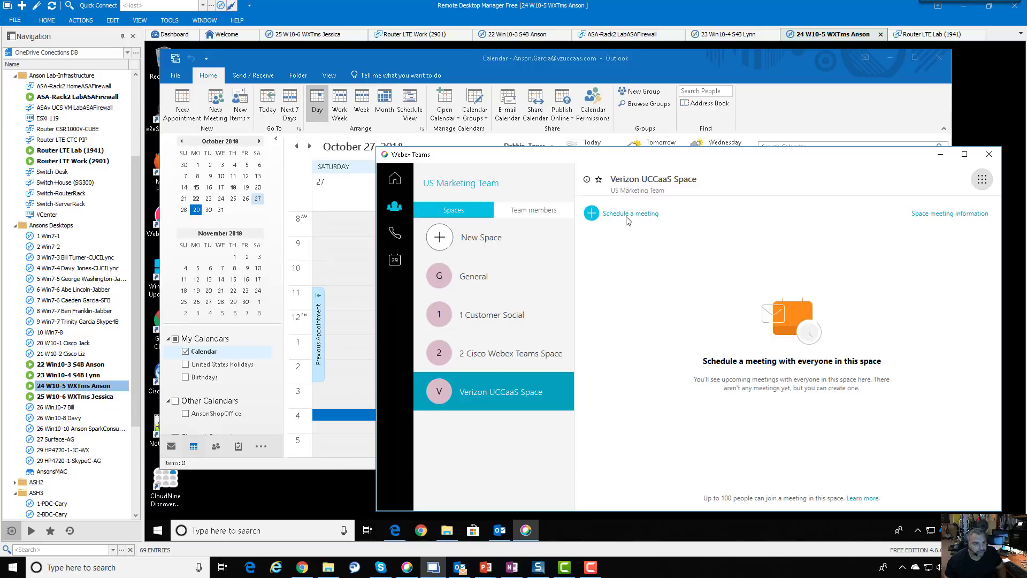
Schedule a Webex Teams meeting for the space and have Outlook create the invite
left_click(598, 220)
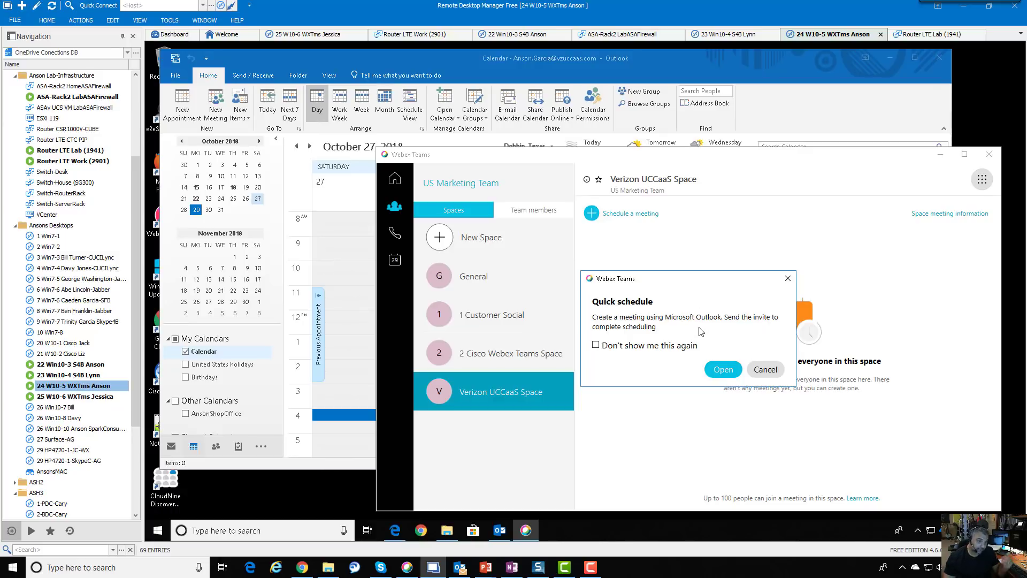
left_click(722, 369)
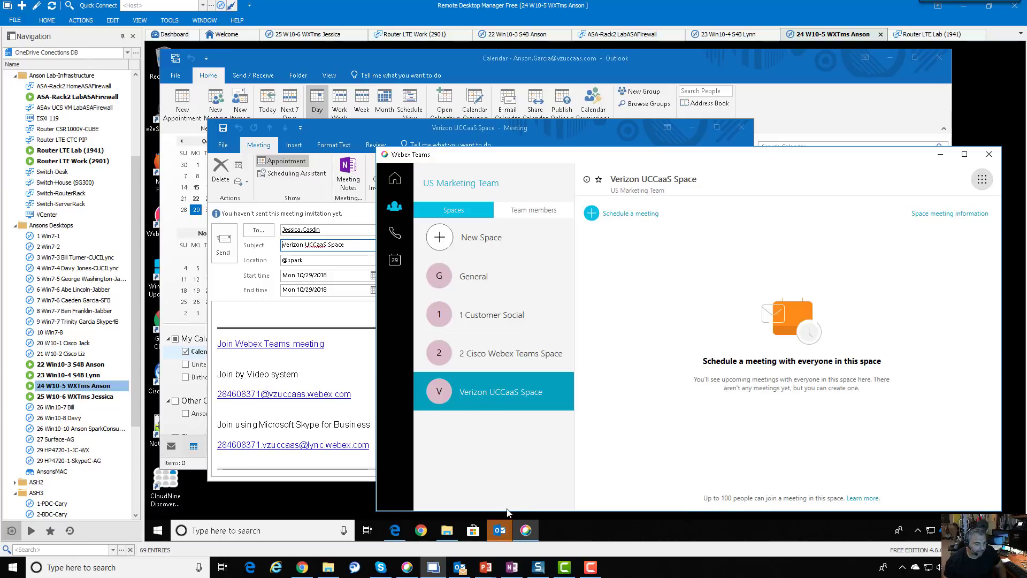
Bring the Verizon UCCaaS Space Outlook invite forward and minimize the Webex Teams and calendar windows
left_click(500, 530)
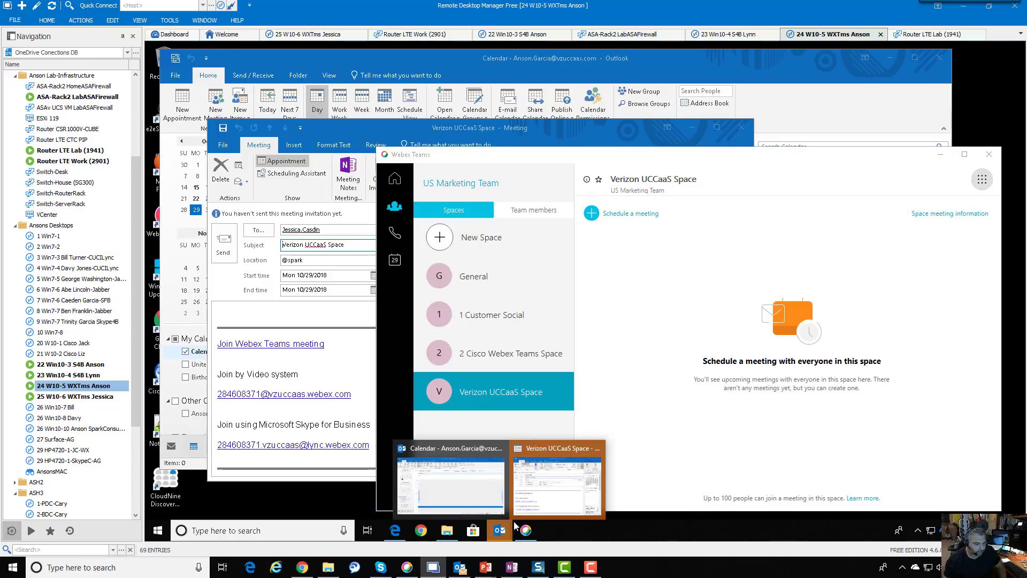
left_click(560, 497)
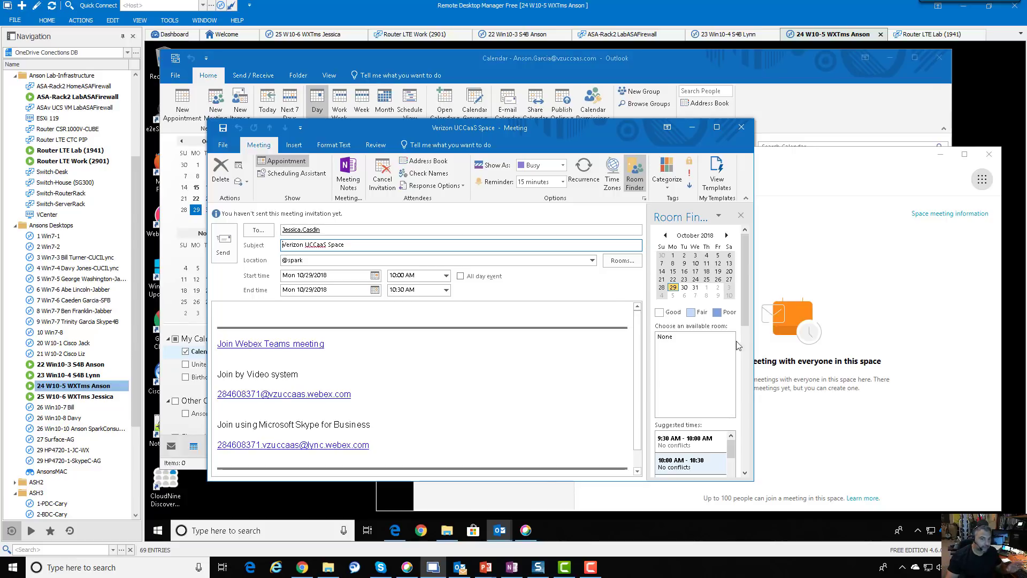
left_click(940, 154)
left_click(886, 61)
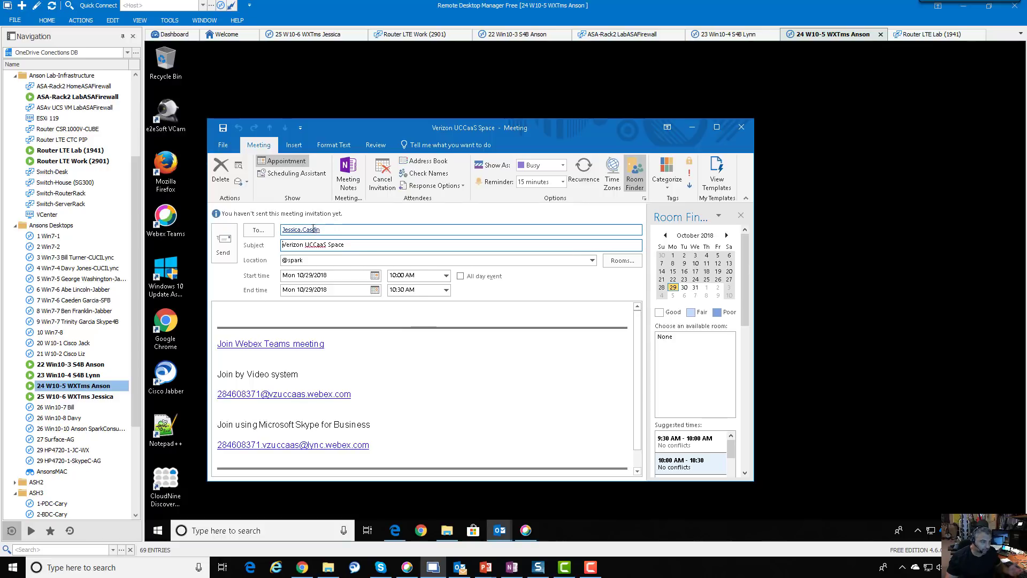
mouse_move(313, 230)
left_click(526, 530)
left_click(982, 179)
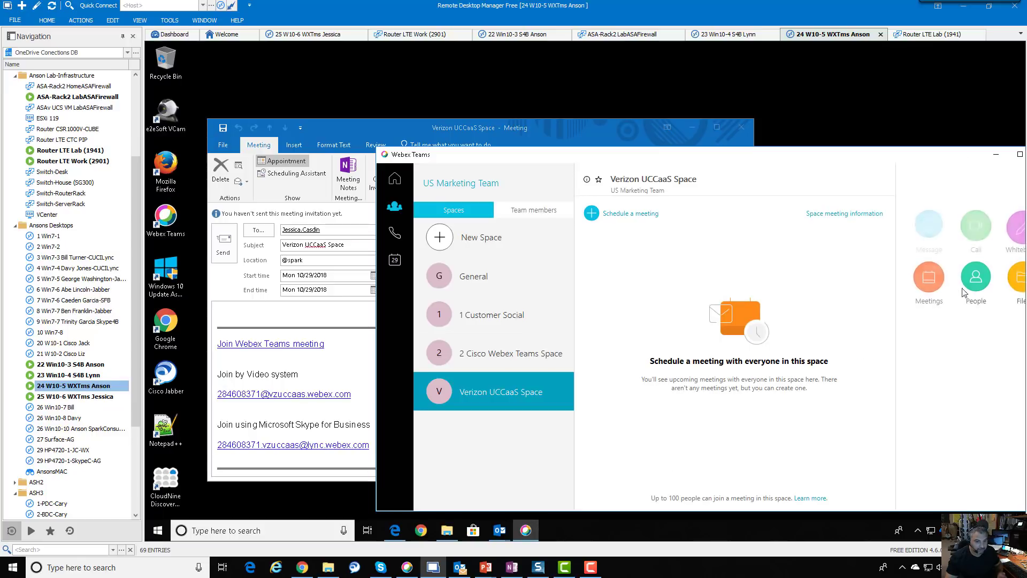
left_click(972, 281)
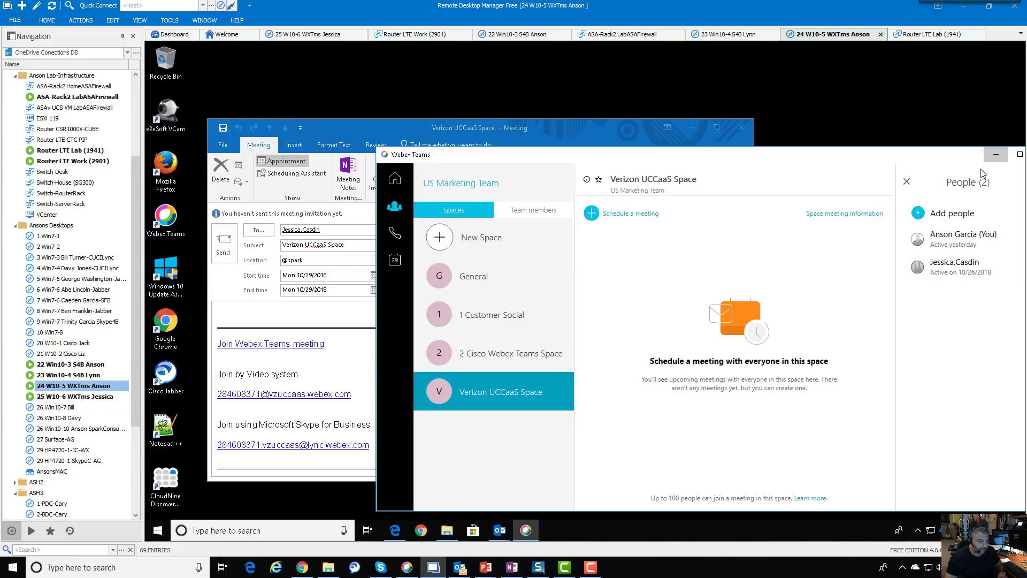
left_click(996, 154)
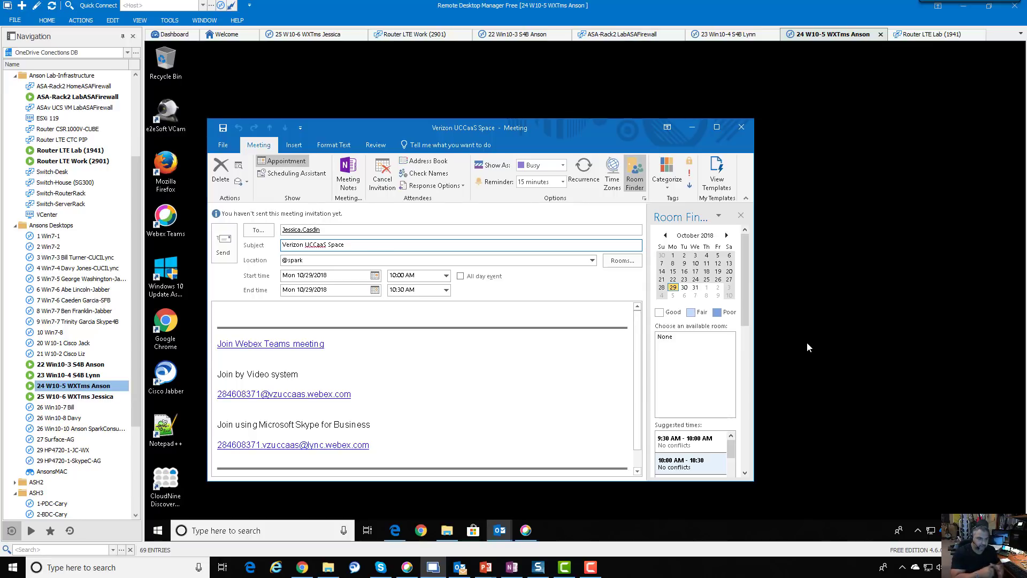
Enlarge the invite window and send the Verizon UCCaaS Space invitation for 10/29/2018, 10:00–10:30 AM
key("Tab")
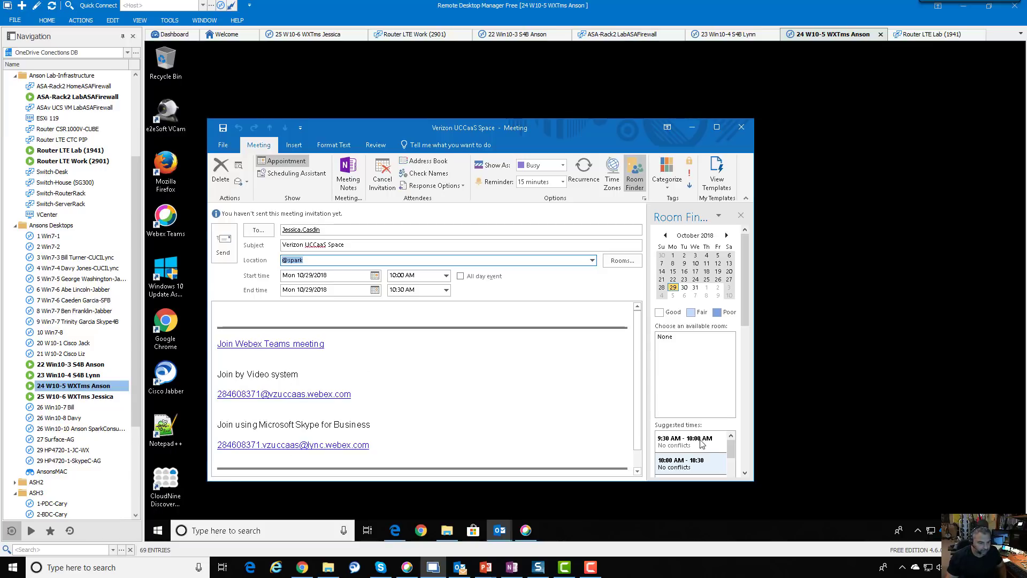
left_click_drag(738, 479, 738, 495)
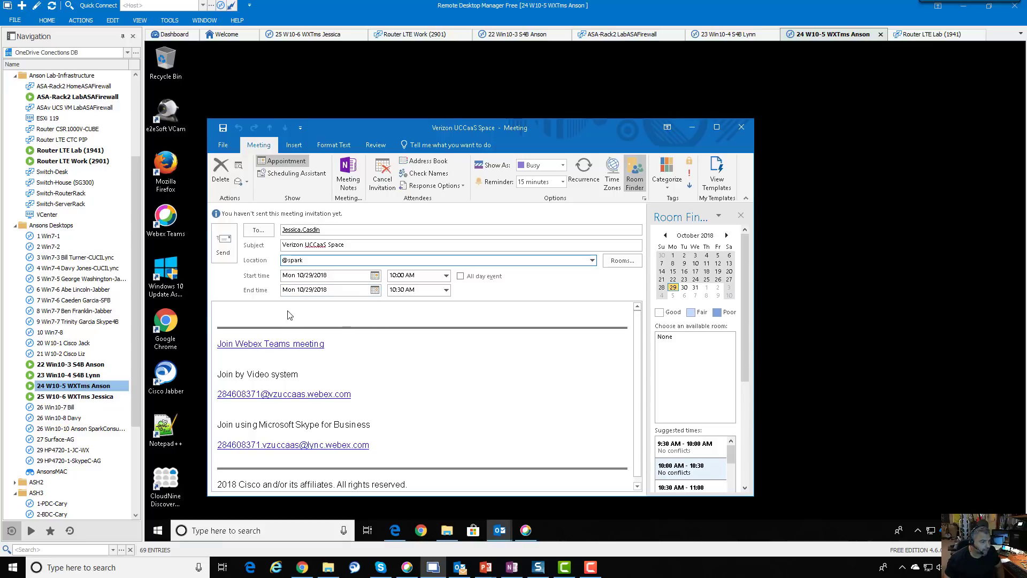
left_click(225, 250)
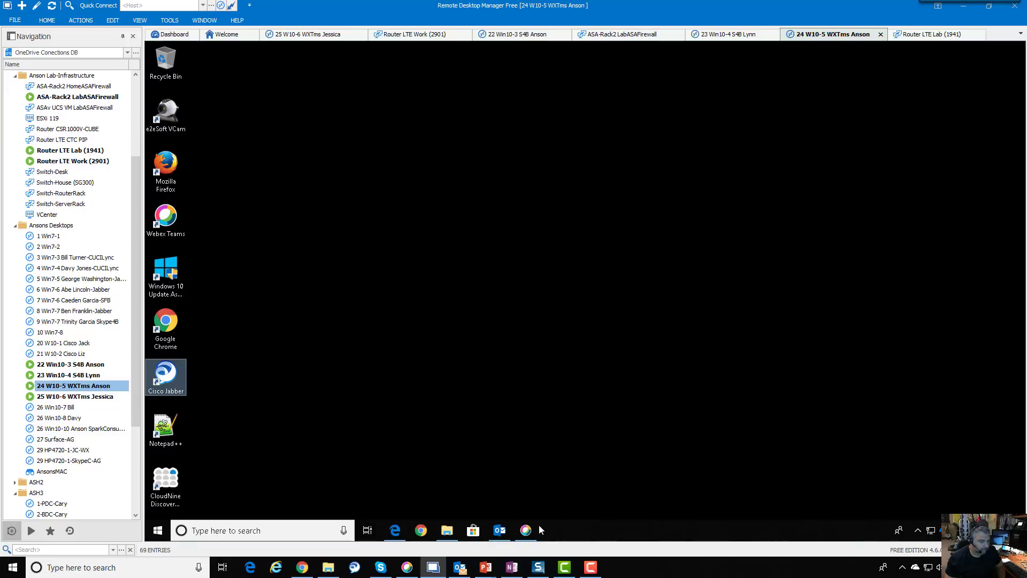
Restore the Webex Teams window and nudge it slightly up and to the left
left_click(527, 531)
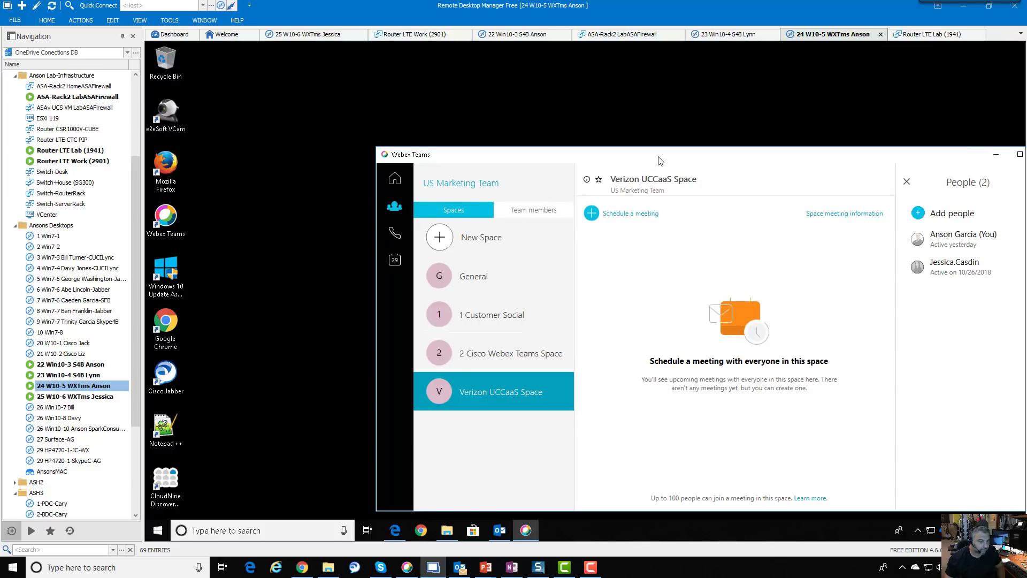
left_click_drag(658, 160, 626, 149)
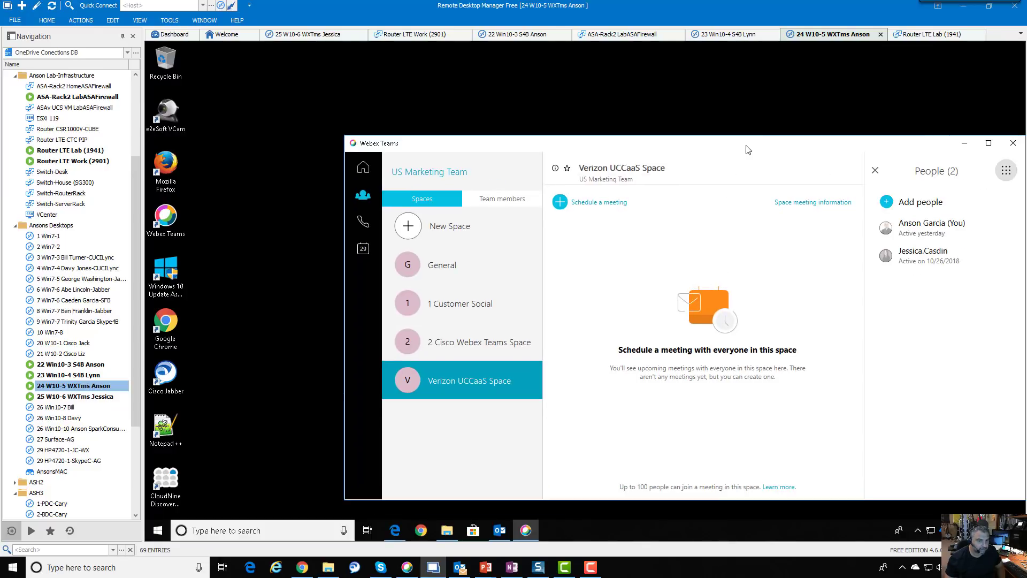
left_click_drag(747, 148, 740, 142)
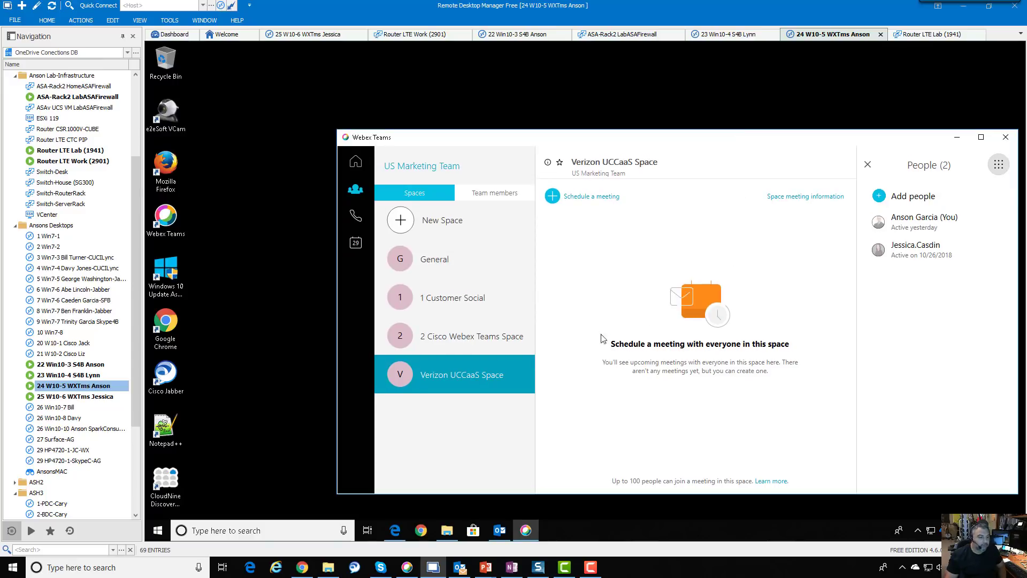
Switch the Verizon UCCaaS Space to its Meetings view and review the space meeting information
left_click(998, 164)
left_click(898, 283)
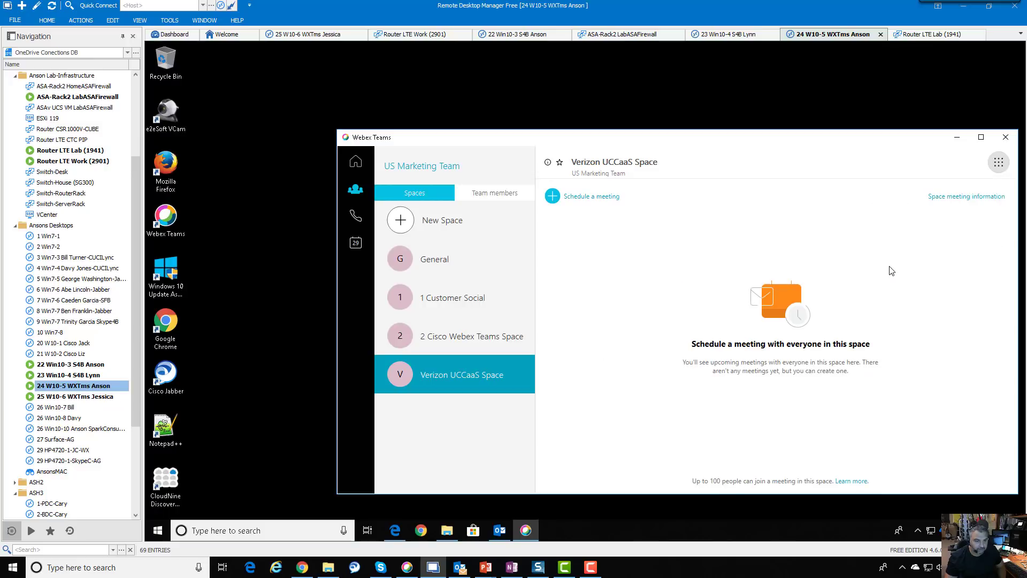
left_click(976, 202)
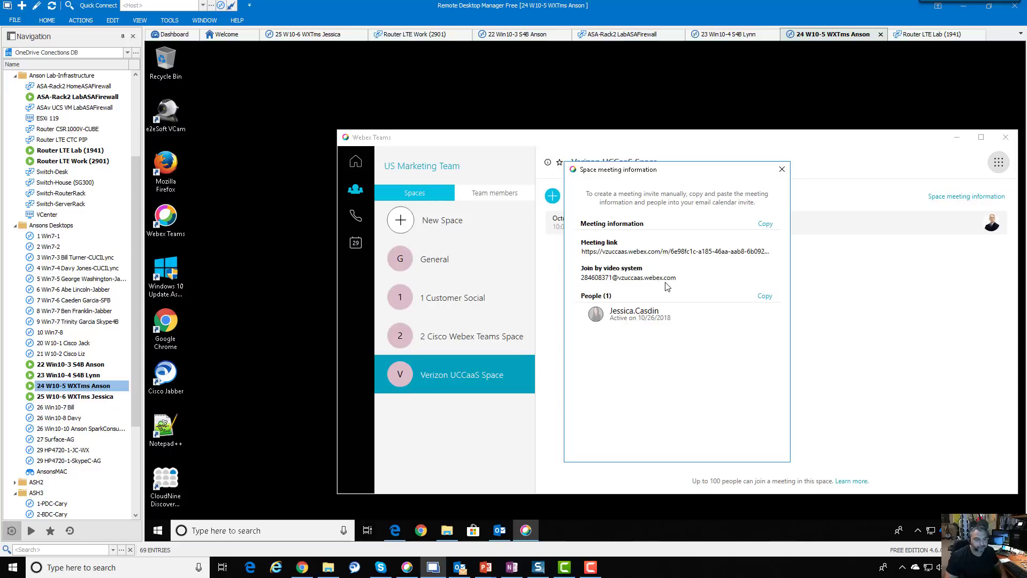
left_click(781, 170)
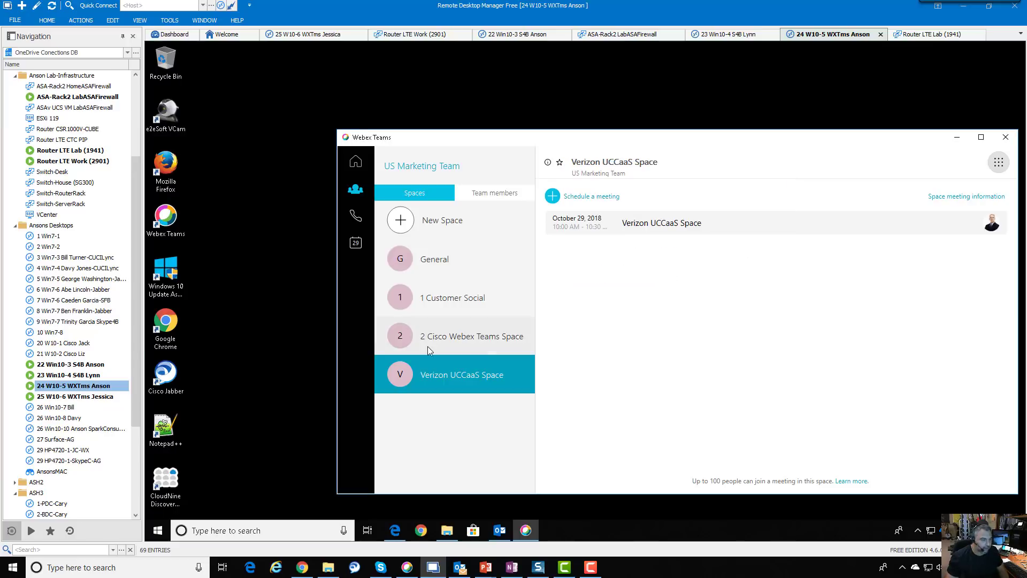
As the second user, open US Marketing Team's Verizon UCCaaS Space chat, then the Outlook calendar tab
left_click(106, 399)
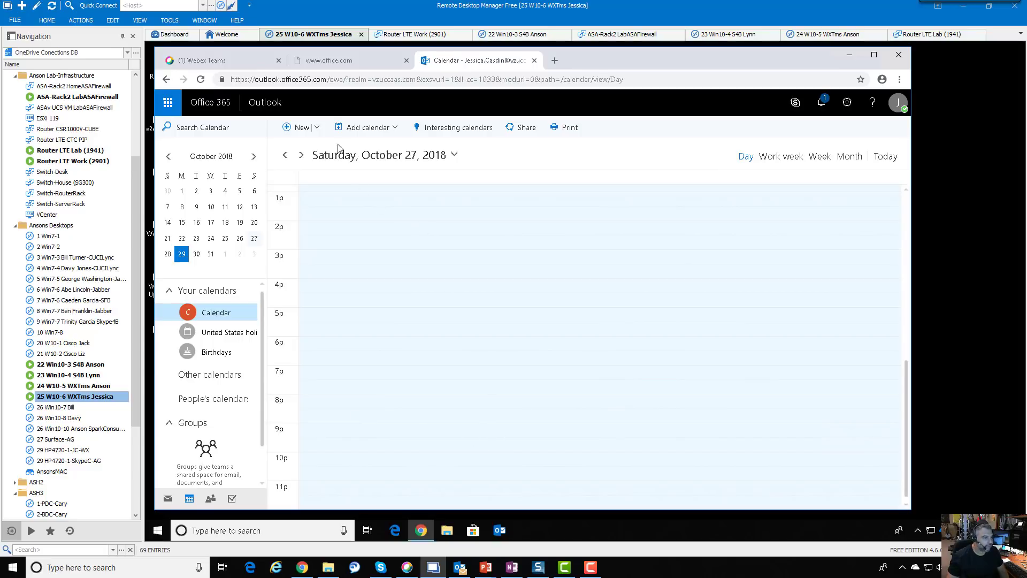
left_click(208, 62)
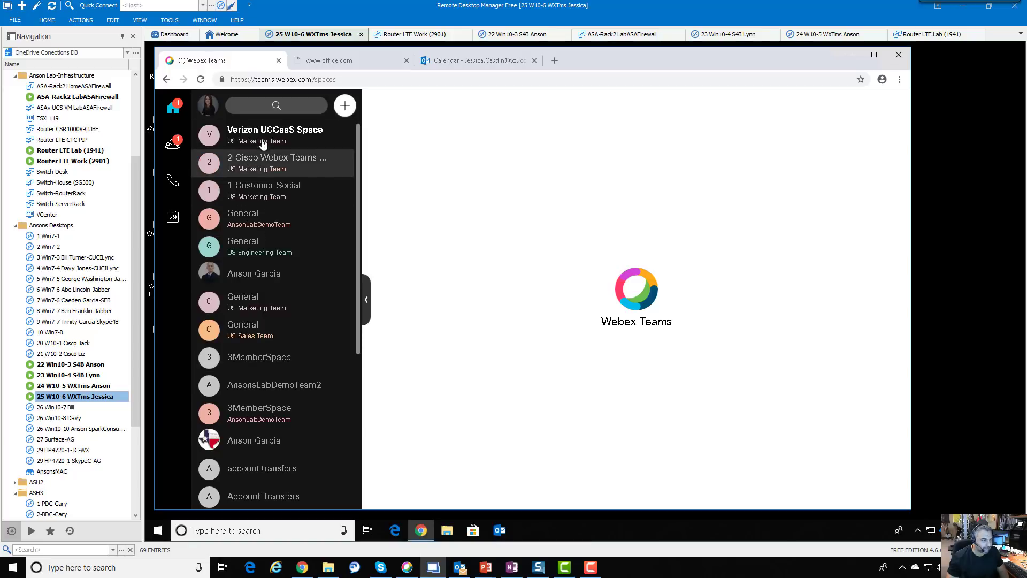
left_click(172, 142)
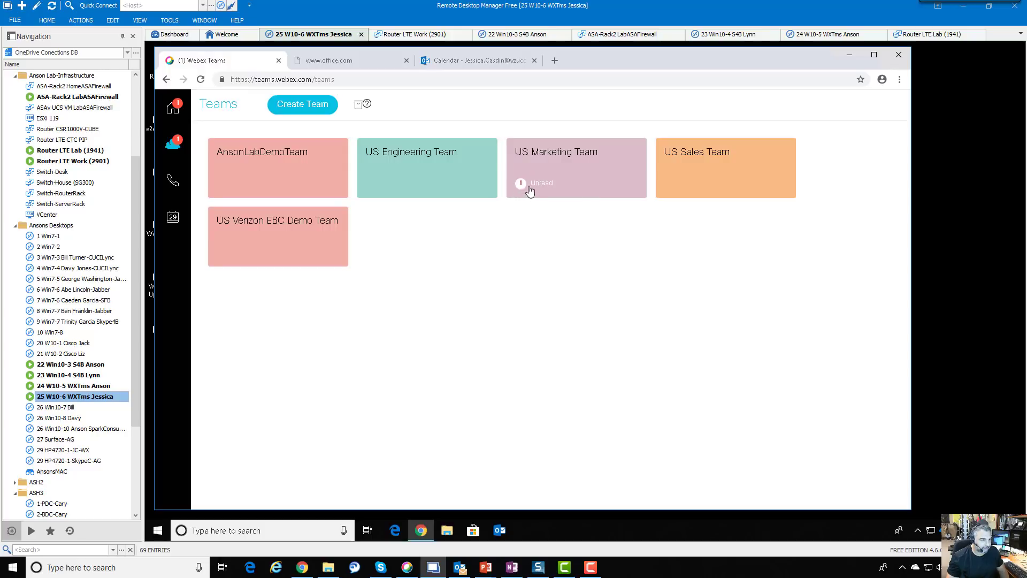
left_click(584, 178)
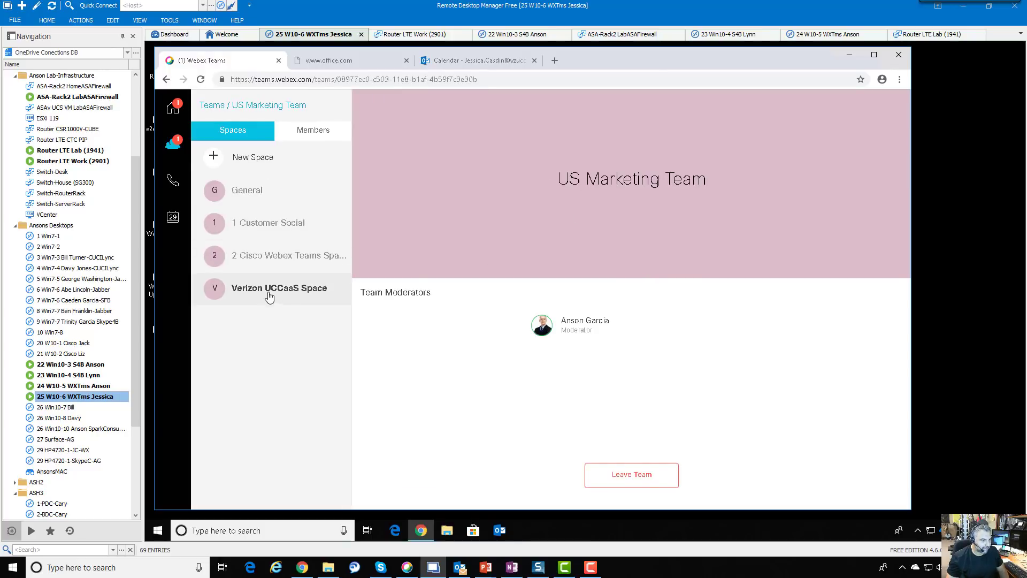
left_click(277, 291)
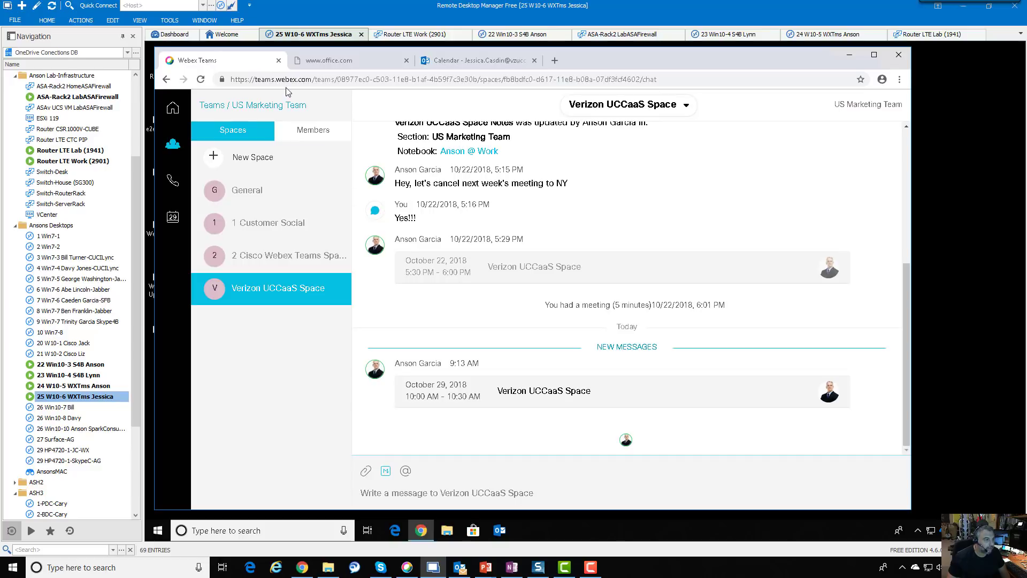
left_click(465, 60)
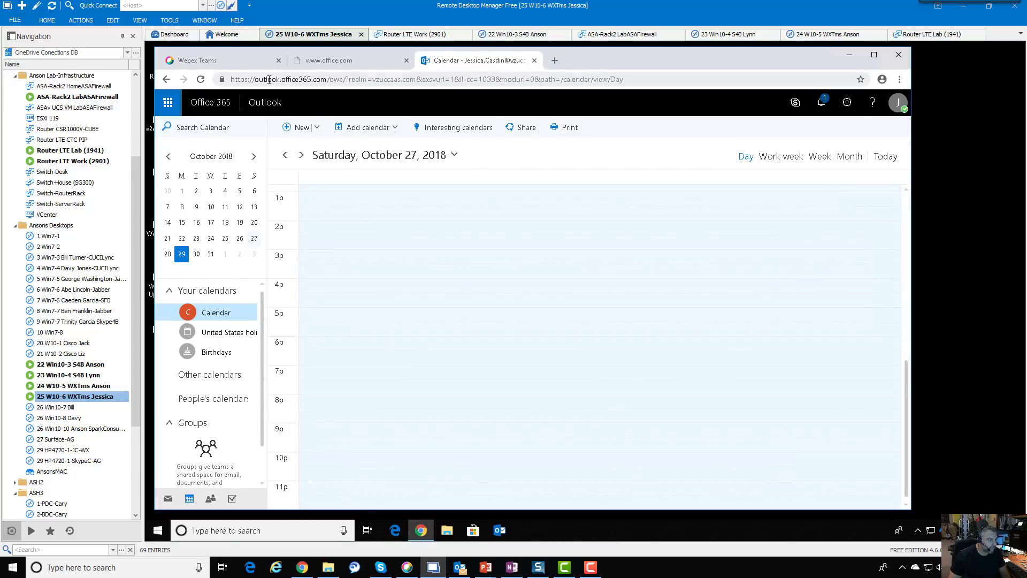
Open the Outlook inbox from the app launcher and select the 9:13 AM meeting invitation
left_click(167, 106)
left_click(179, 175)
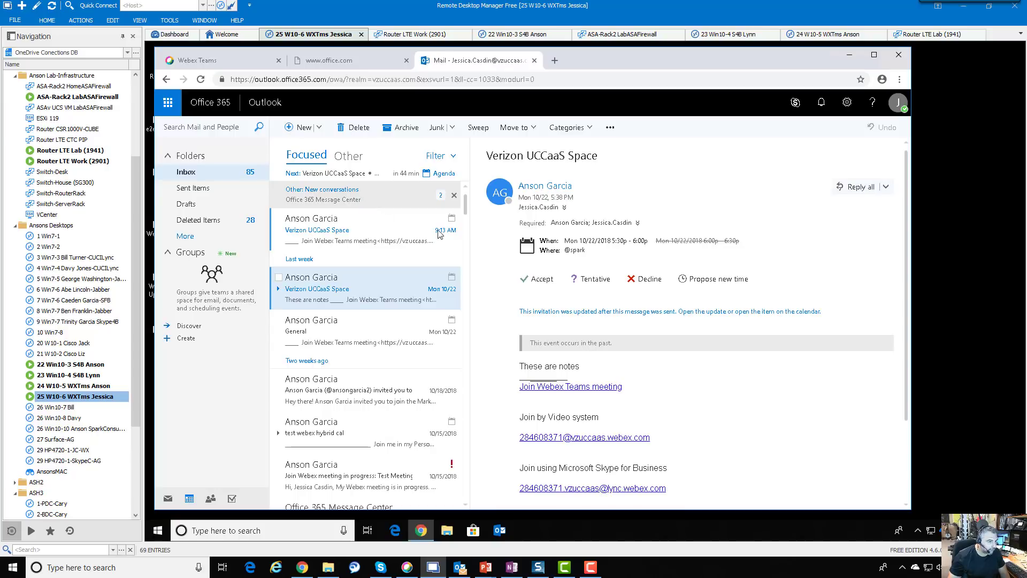
left_click(453, 194)
left_click(328, 212)
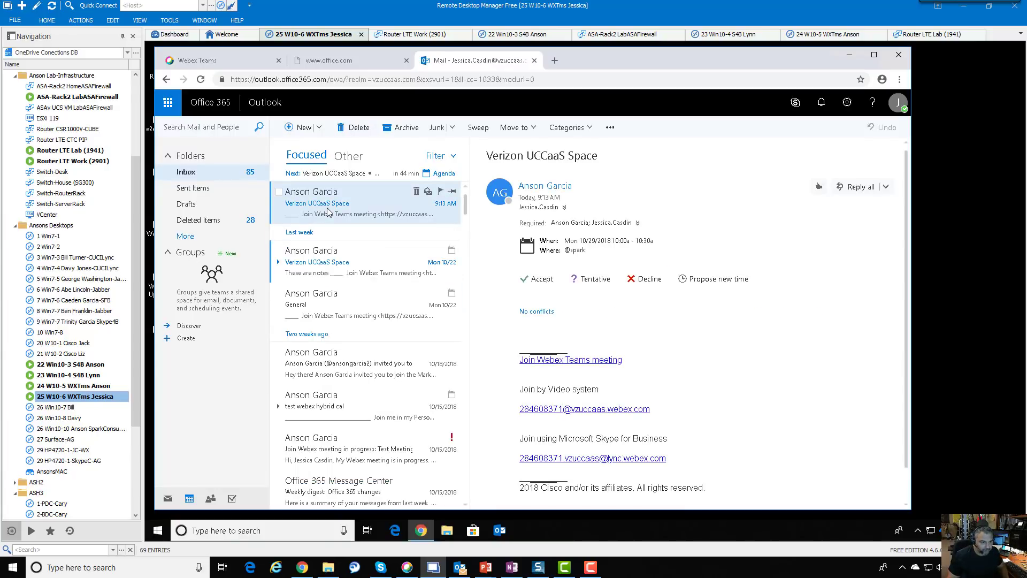
Accept the invitation, sending the response now, and switch to the Calendar
left_click(540, 280)
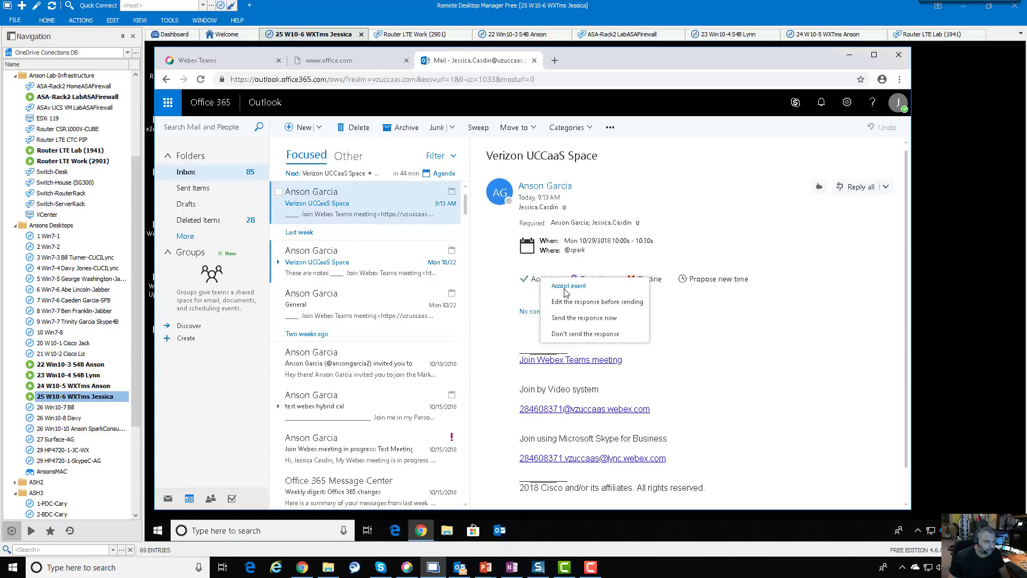
left_click(583, 319)
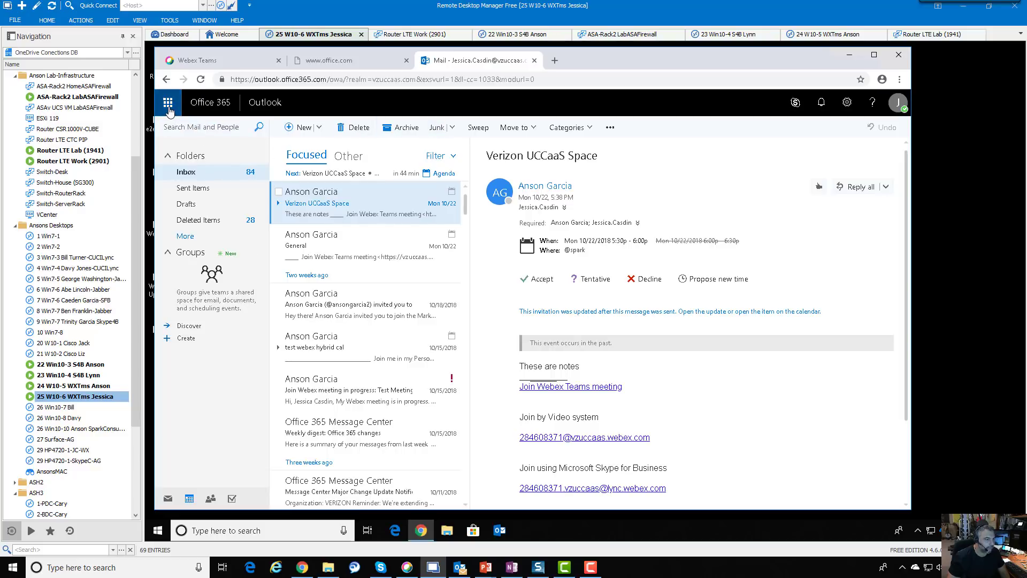
left_click(211, 499)
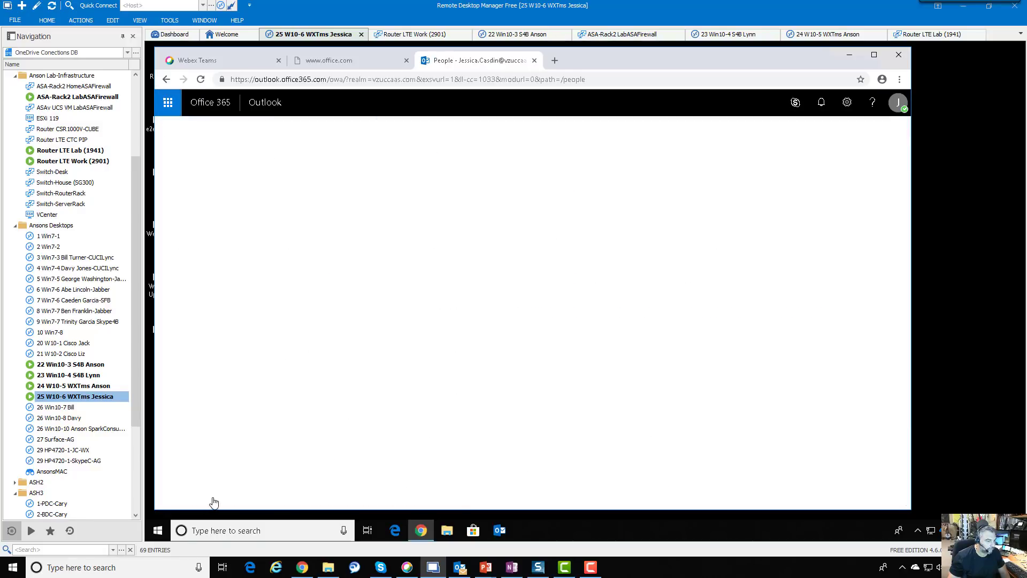
left_click(189, 498)
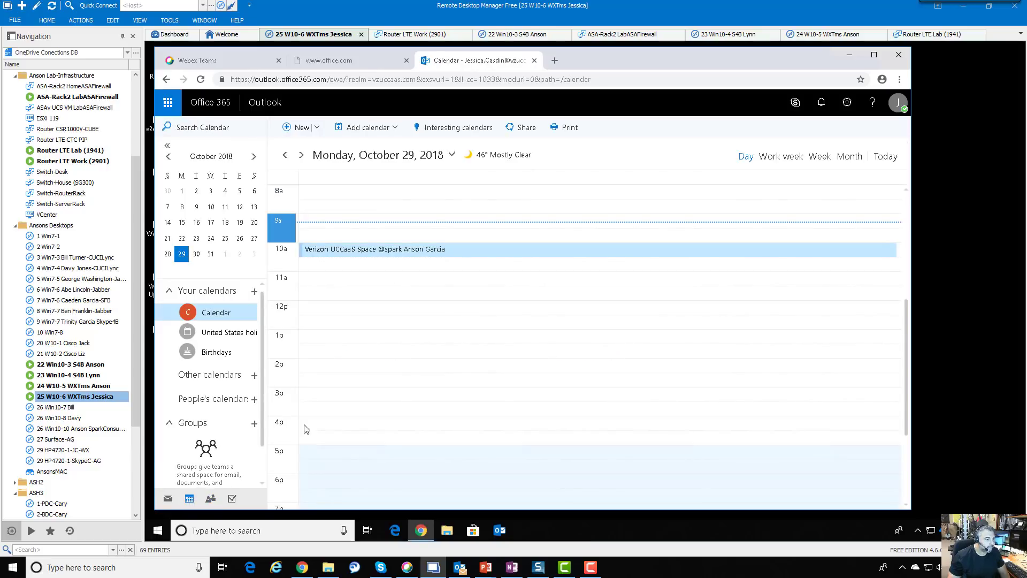
Open and scroll through the October 29 Verizon UCCaaS Space event details, then return to Webex Teams
left_click(362, 252)
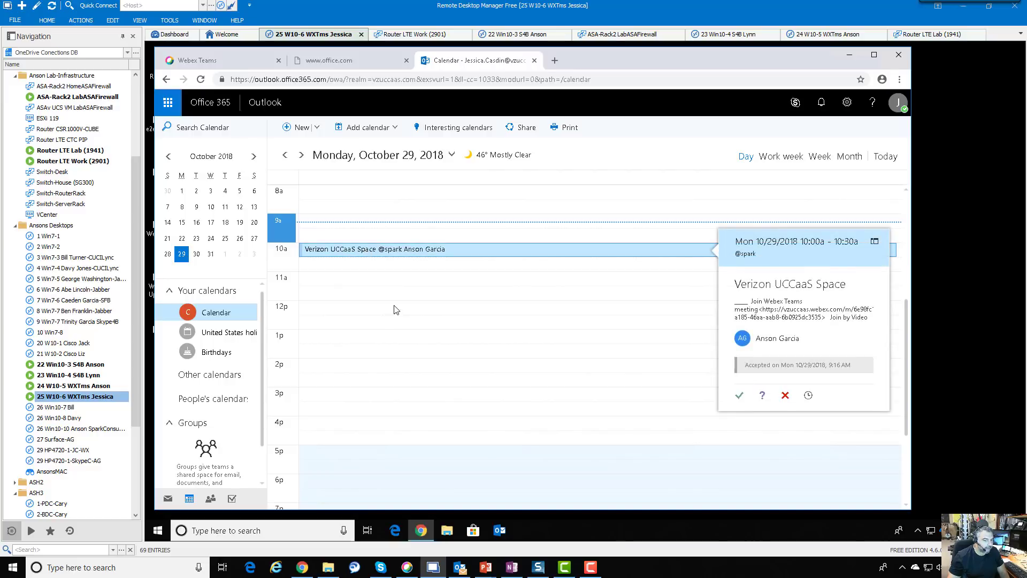
double_click(444, 250)
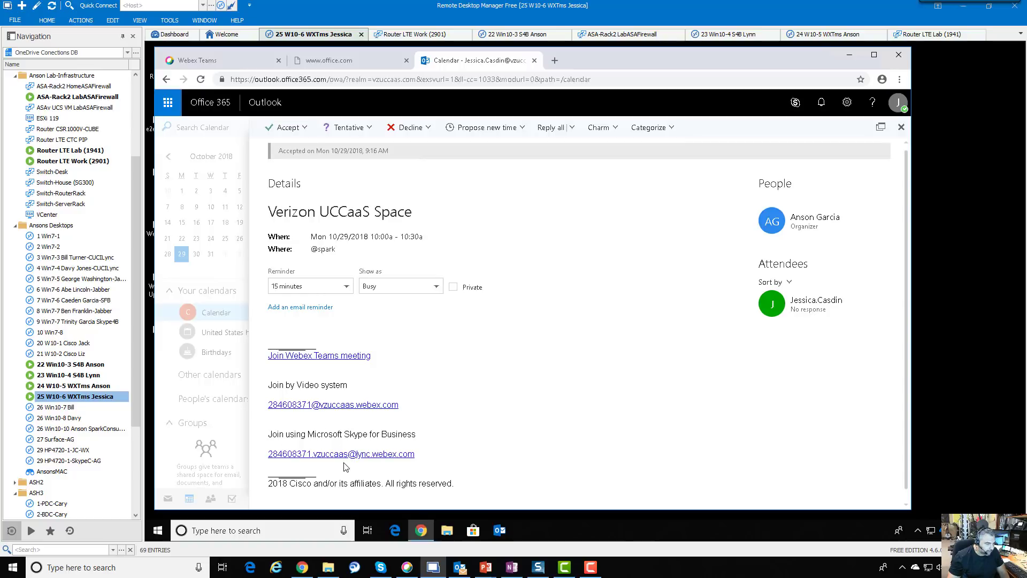
scroll(346, 467, "down", 1)
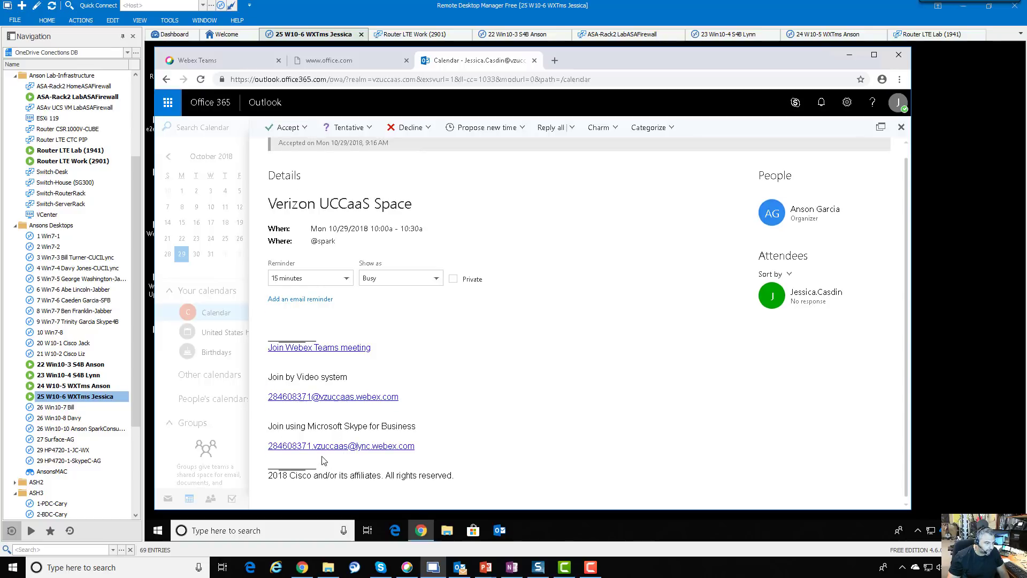
scroll(323, 459, "up", 1)
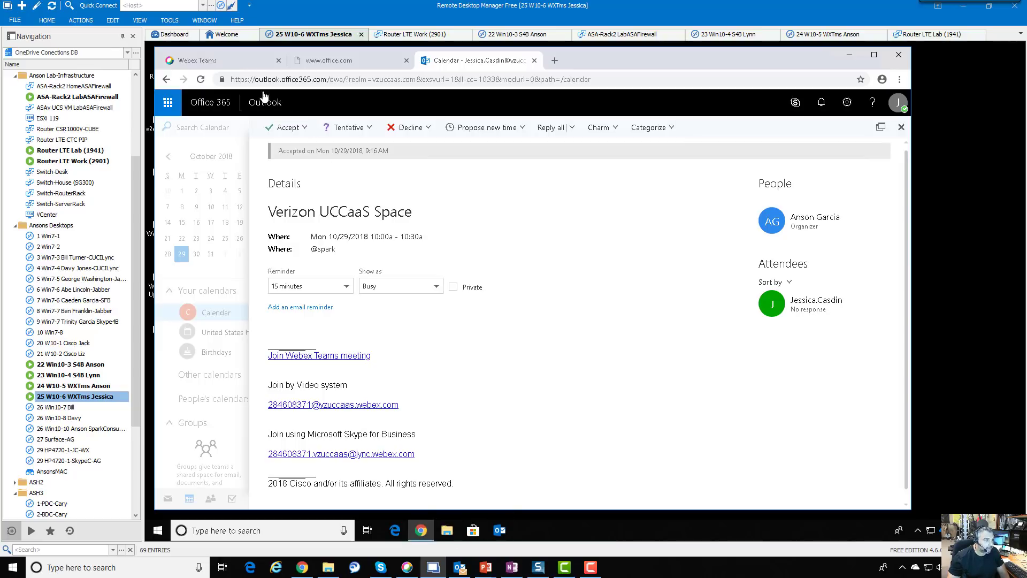
key("ctrl+1")
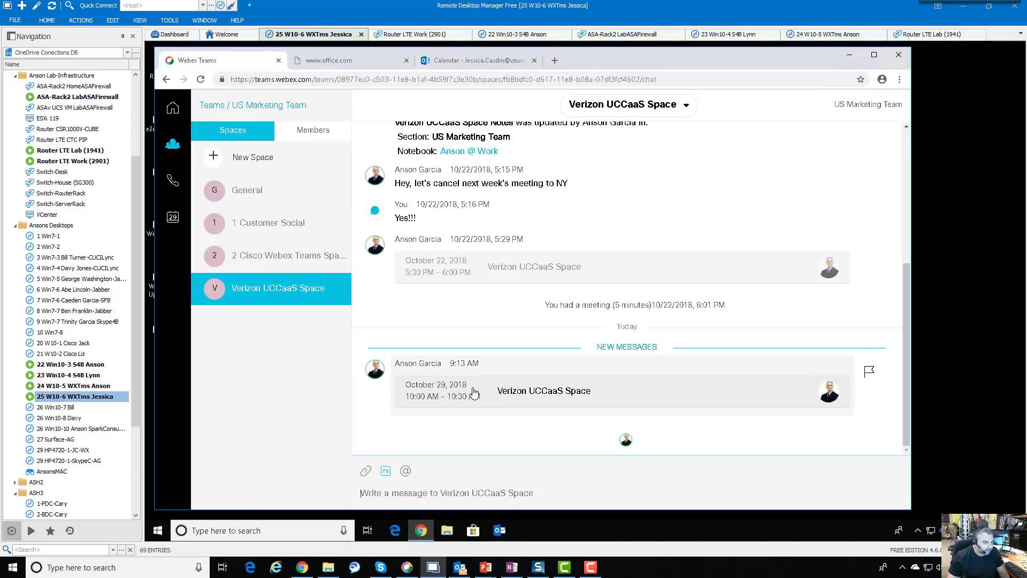
Open the October 29 meeting card and expand its Meeting Link and Meeting Description sections
left_click(474, 397)
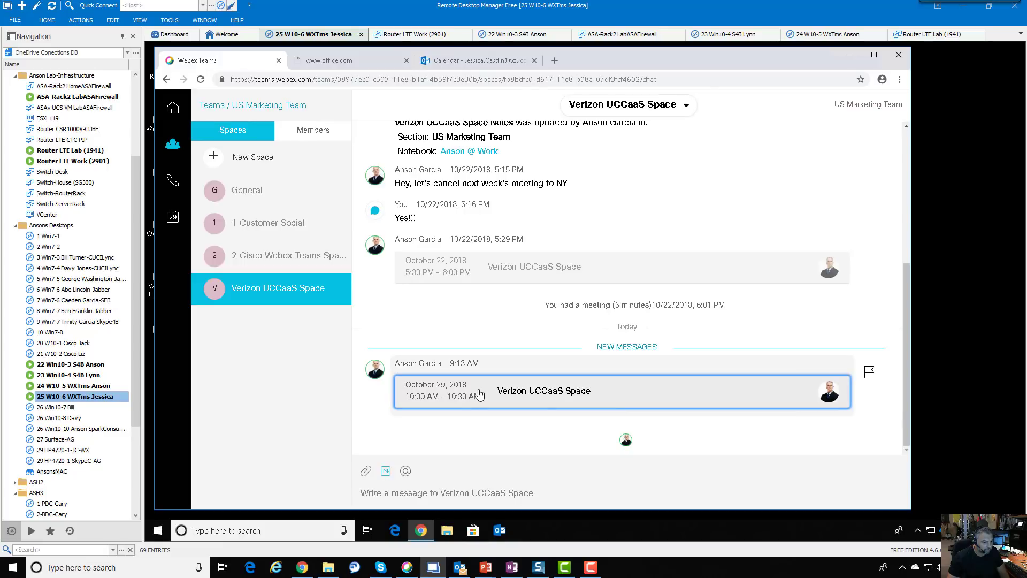
left_click(480, 394)
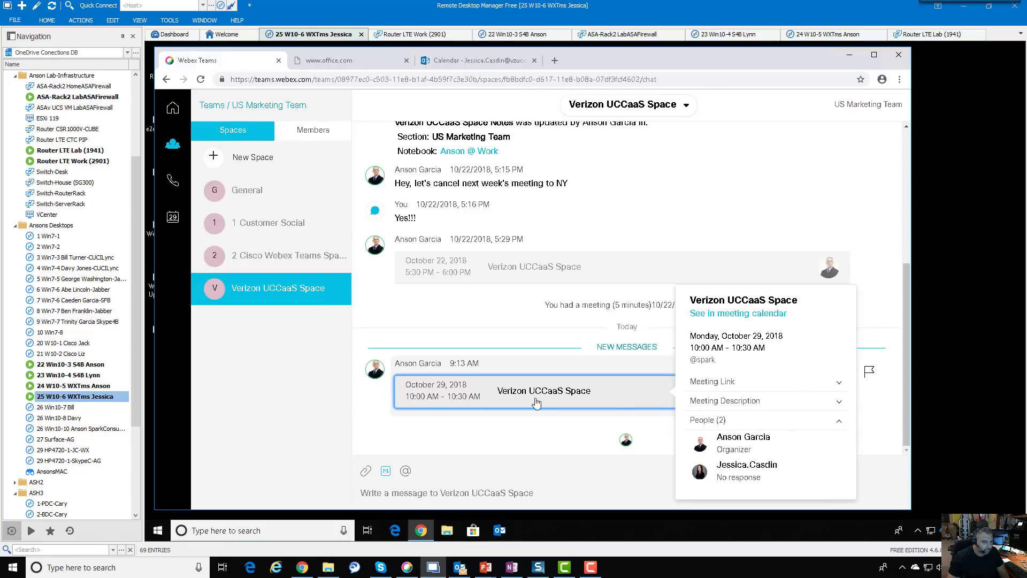
left_click(838, 384)
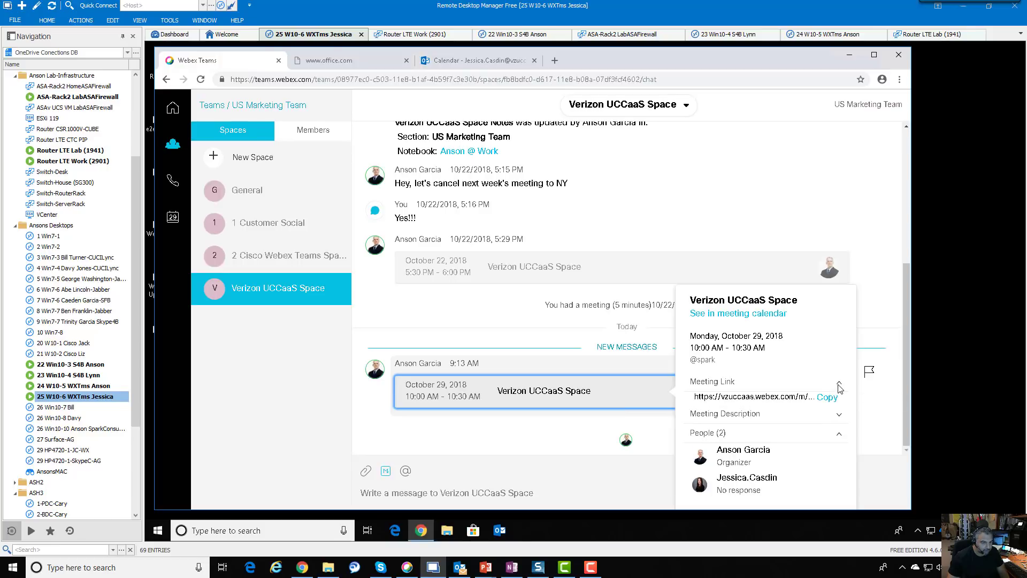
left_click(838, 416)
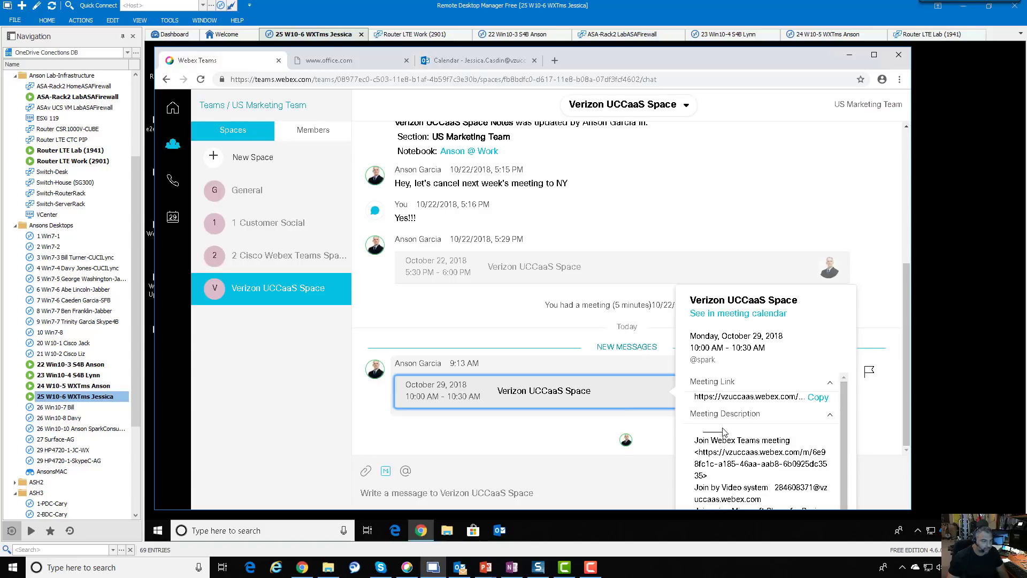
left_click(172, 220)
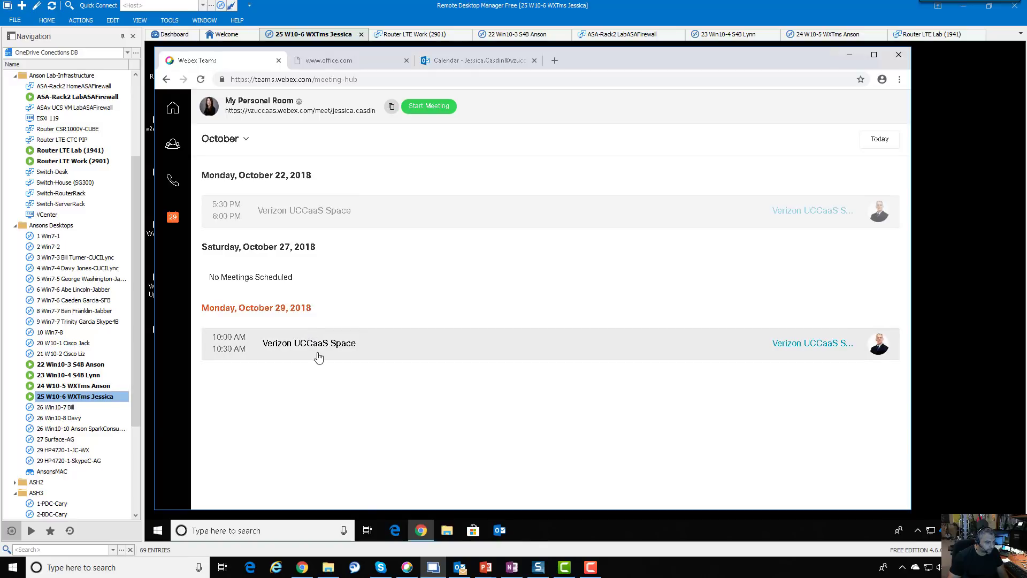
Open the 10:00 AM October 29 Verizon UCCaaS Space meeting's details from the meetings list
left_click(336, 349)
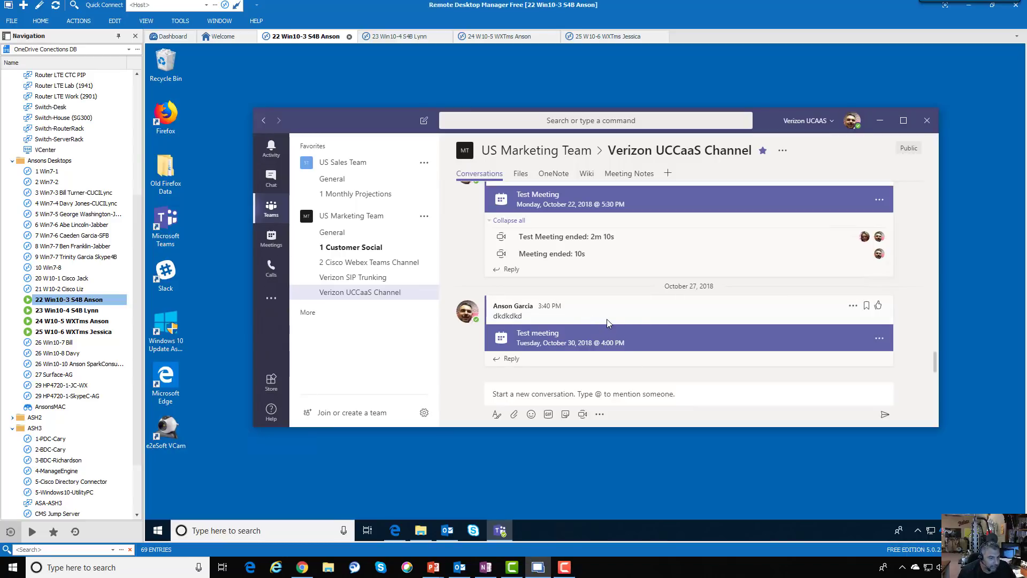
Start a reply to the Test meeting post and show its attachment options, dismissing the Recent files list
left_click(601, 362)
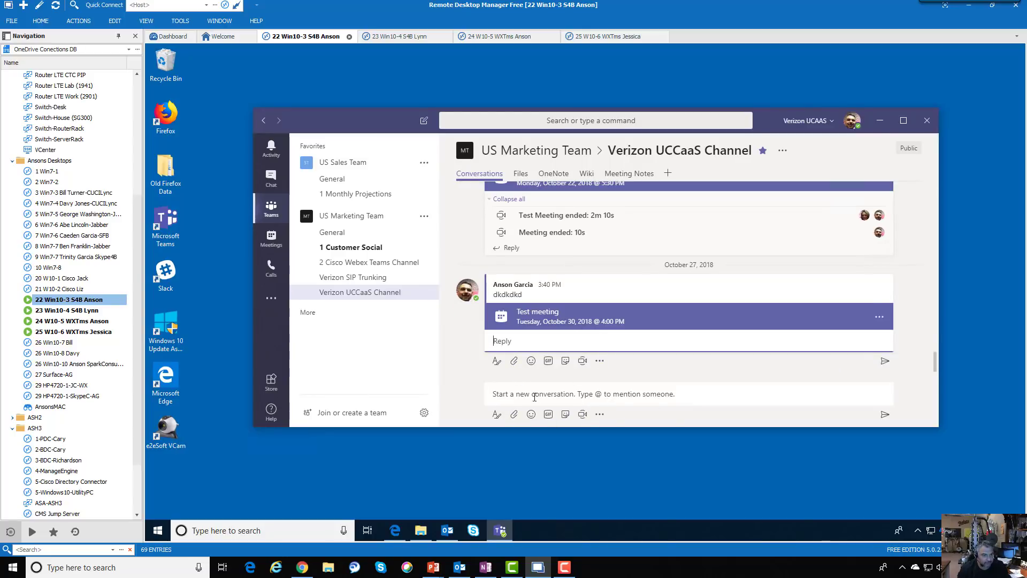
left_click(524, 338)
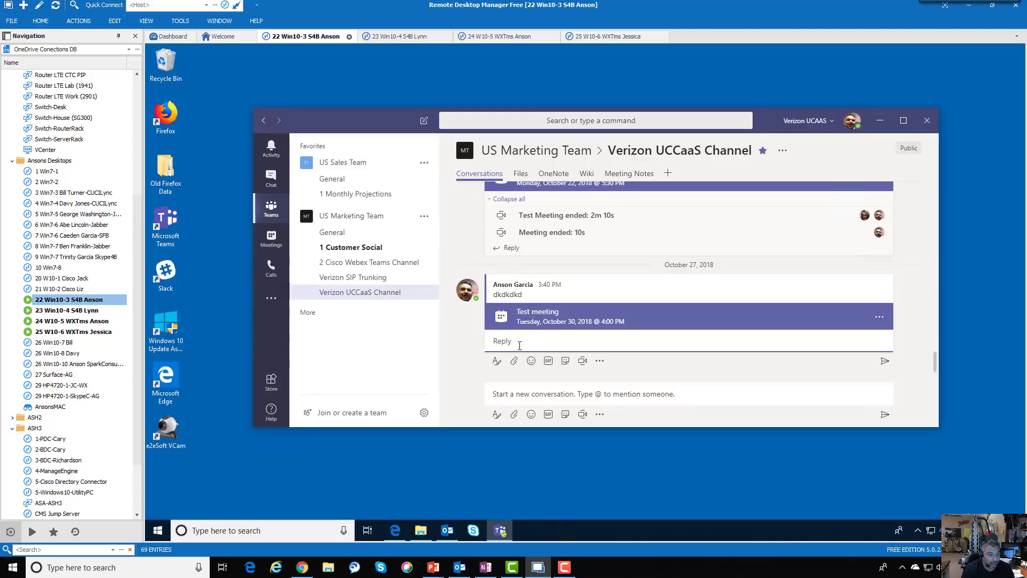
left_click(514, 364)
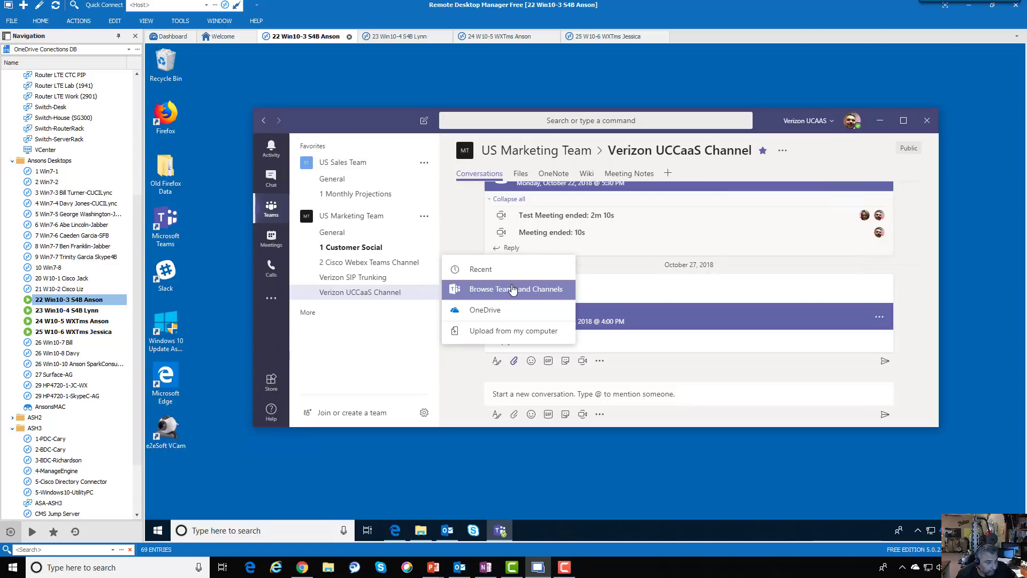
left_click(489, 269)
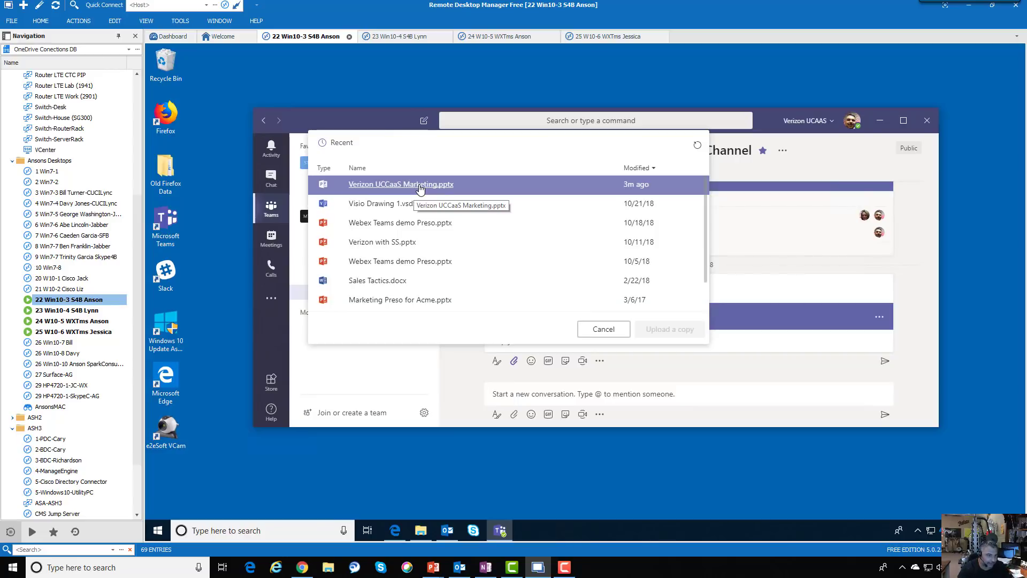
left_click(603, 329)
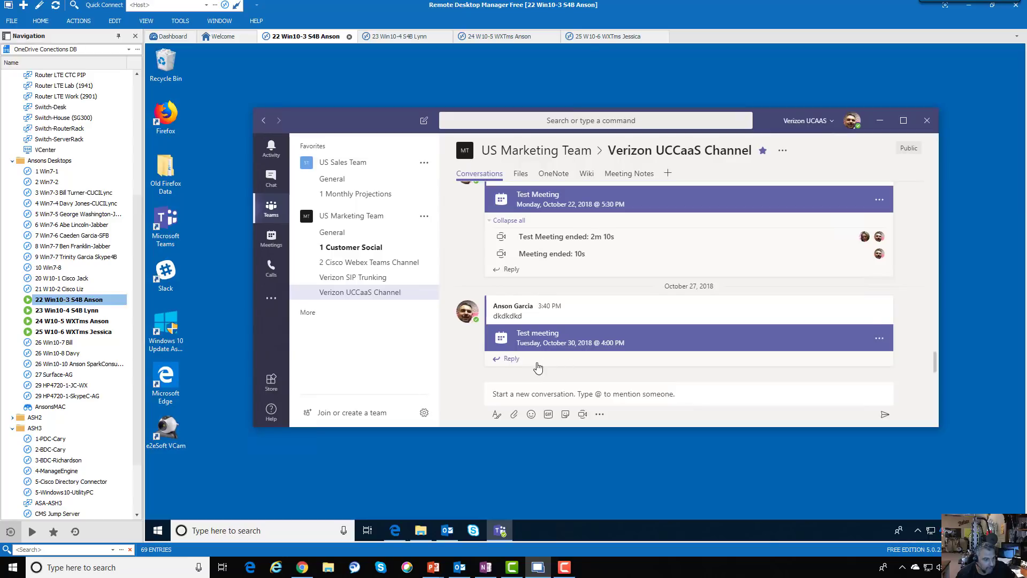
left_click(514, 360)
left_click(515, 364)
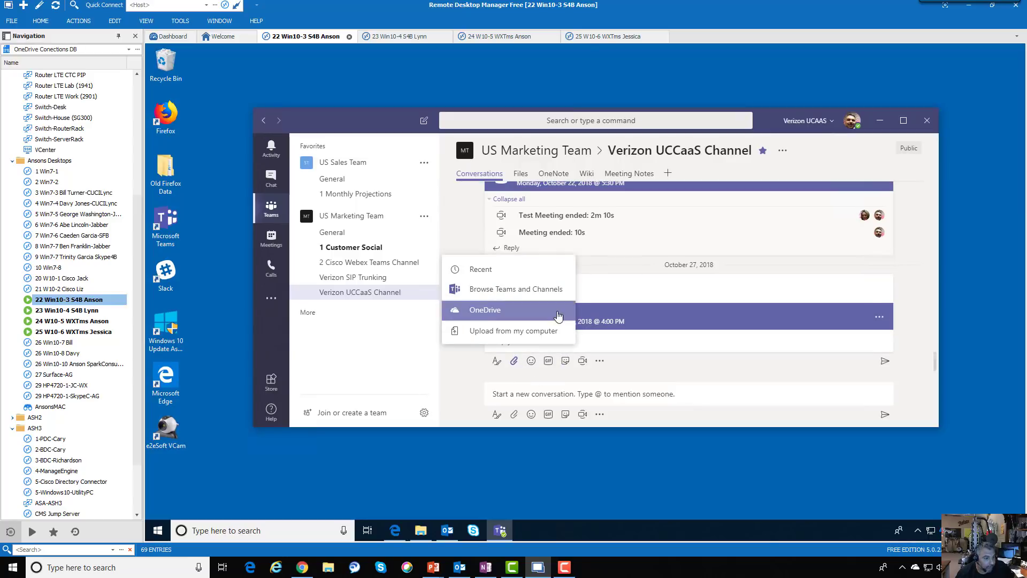
Browse the US Marketing Team folders (Customer Social, Cisco Webex Teams Channel), then cancel without attaching
left_click(532, 296)
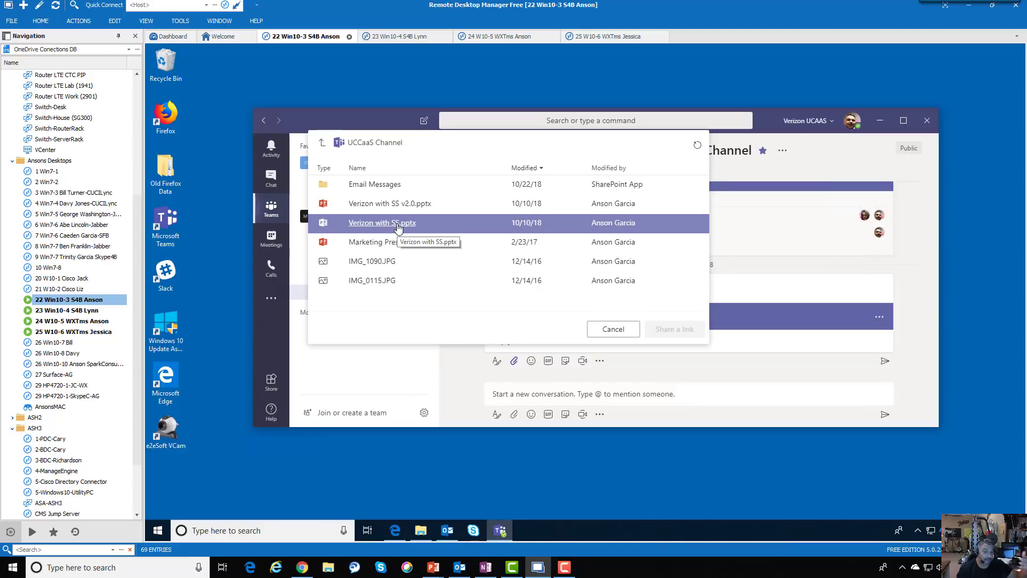
left_click(322, 143)
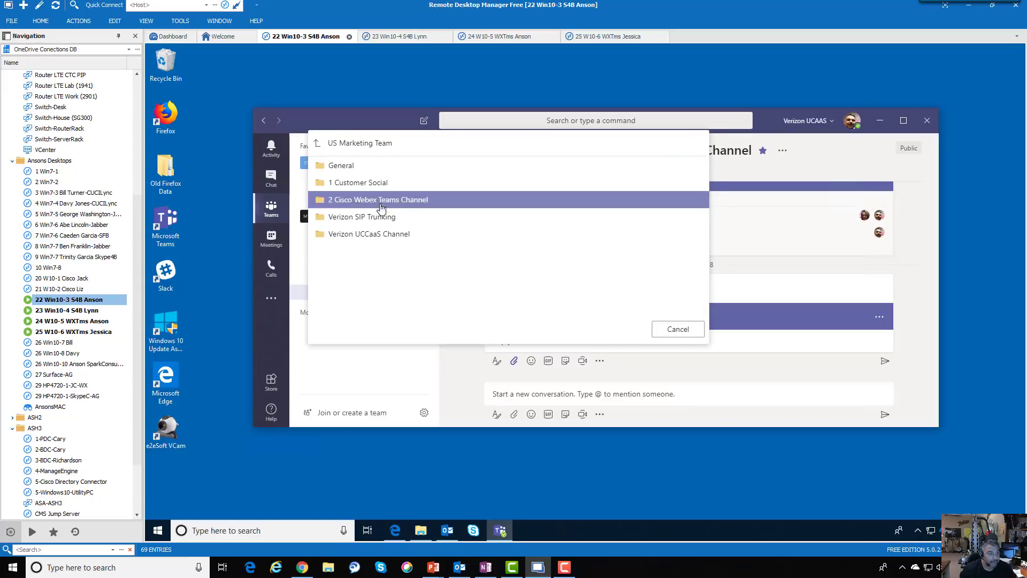
left_click(353, 183)
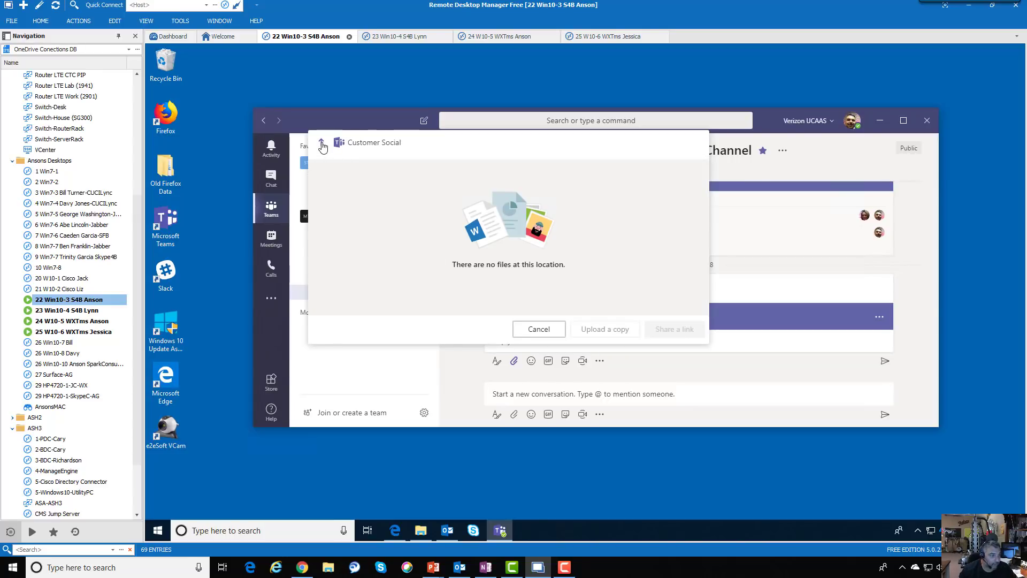
left_click(322, 143)
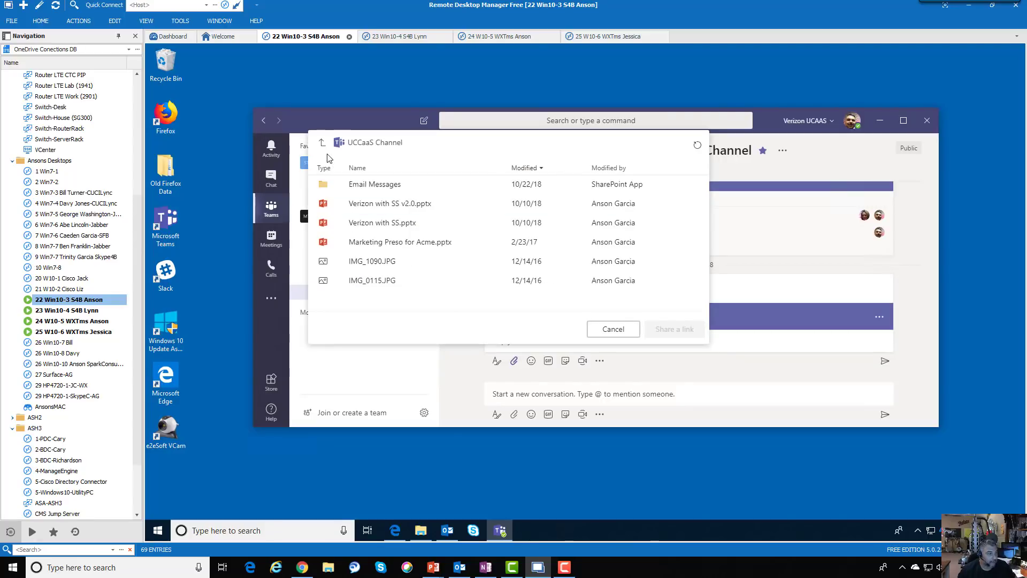
left_click(323, 144)
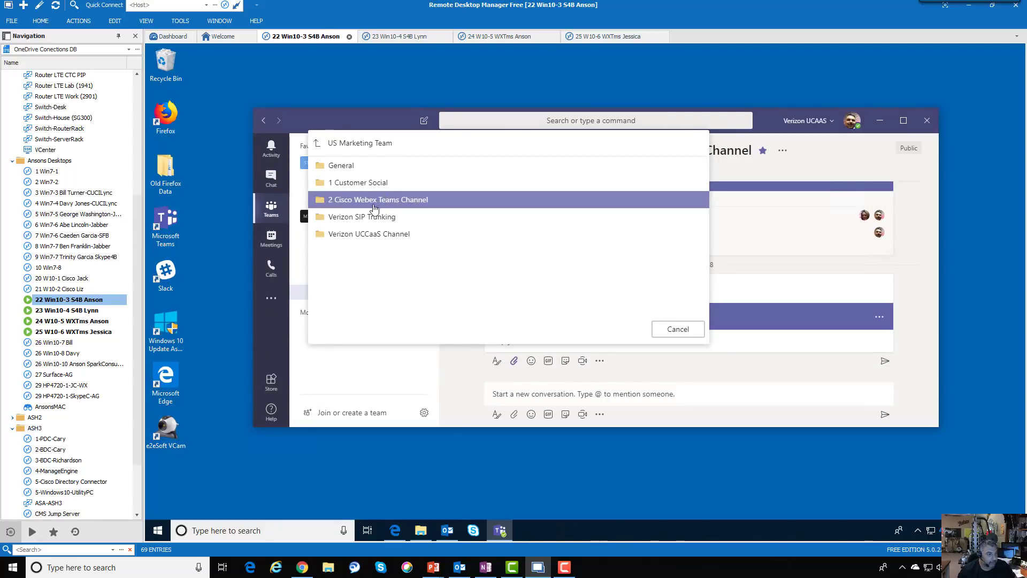
left_click(375, 203)
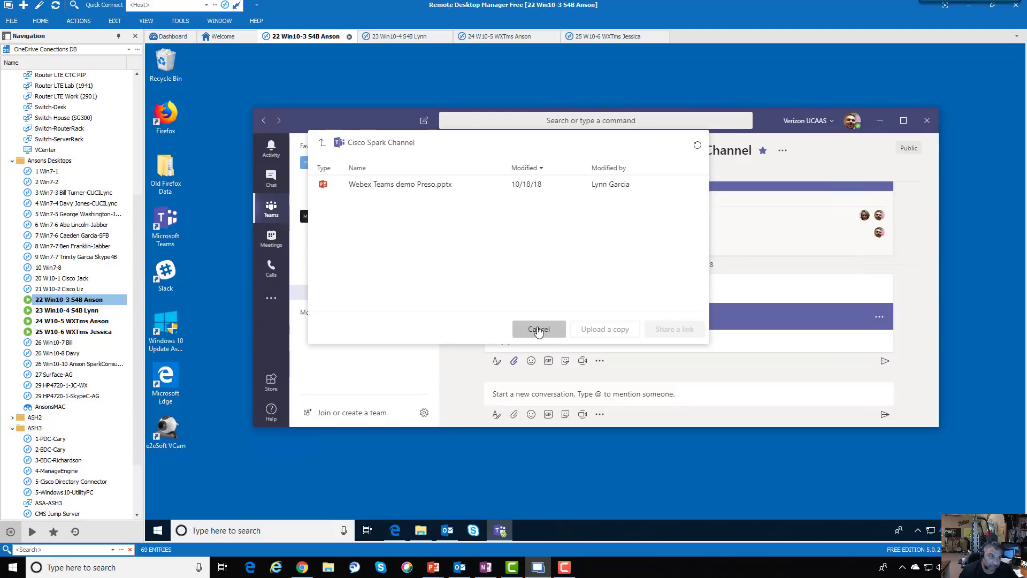
left_click(538, 330)
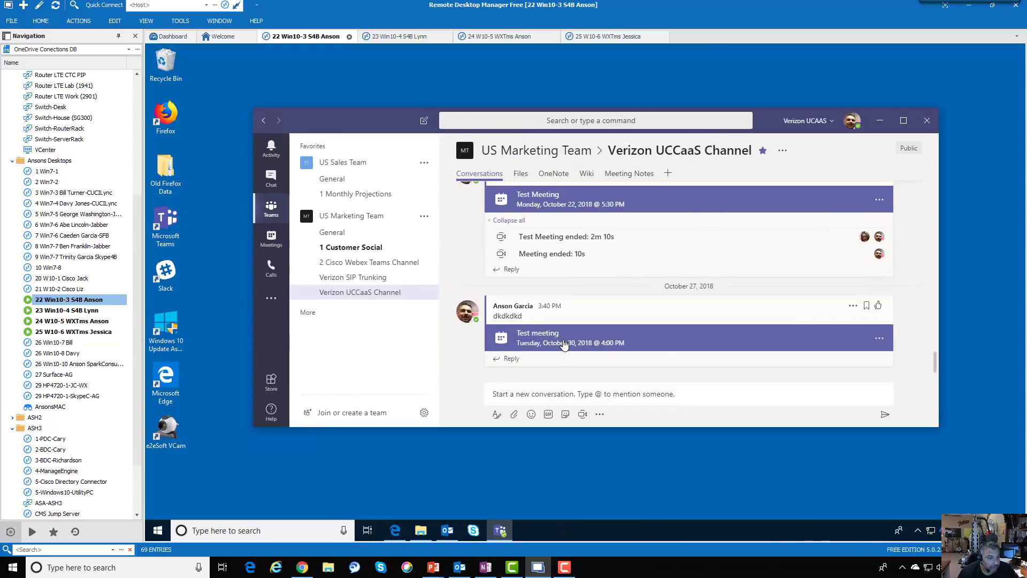
Start a reply to the Test meeting post and look through OneDrive Documents, then cancel
left_click(543, 363)
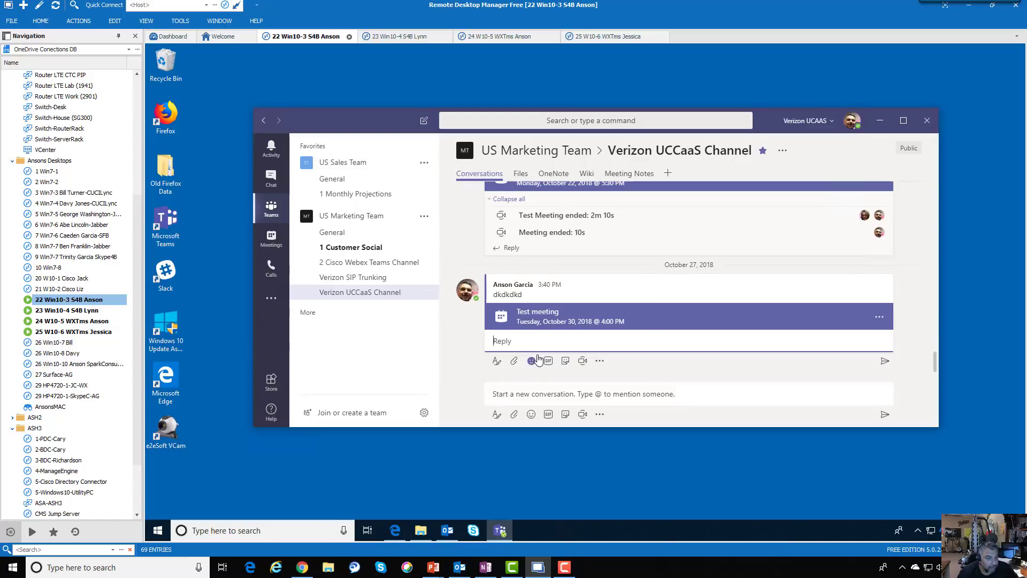
left_click(515, 361)
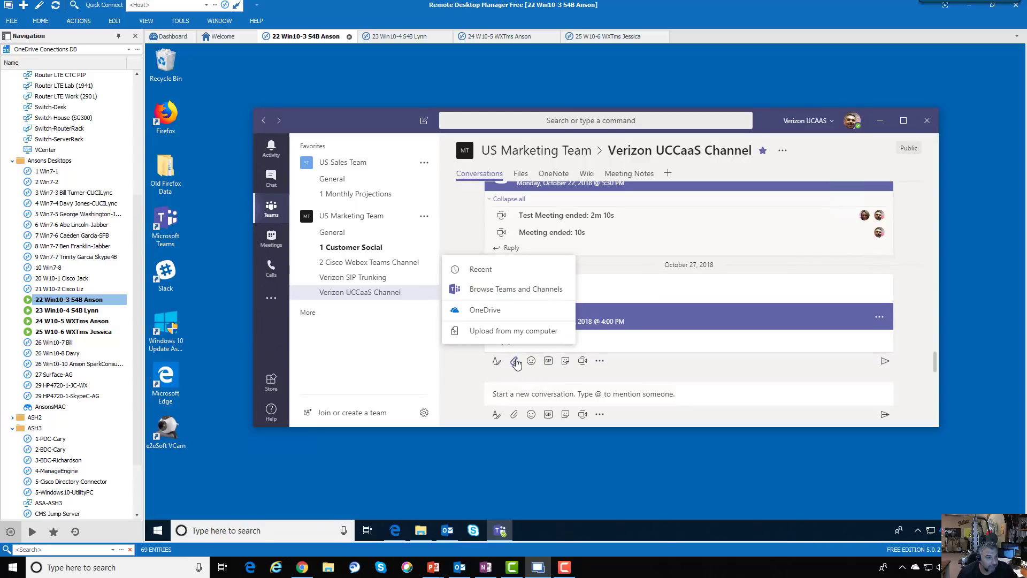
left_click(501, 311)
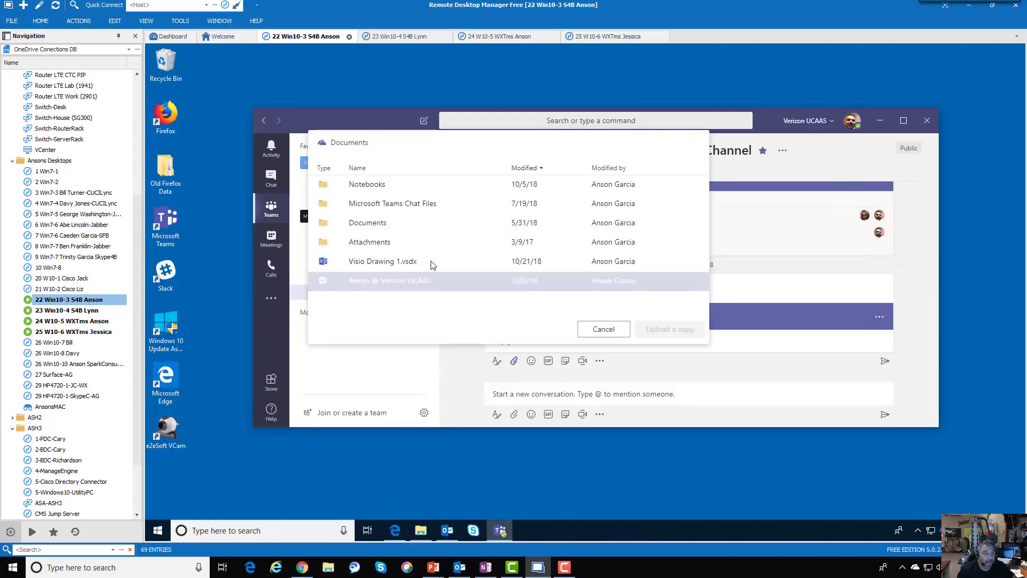
left_click(402, 224)
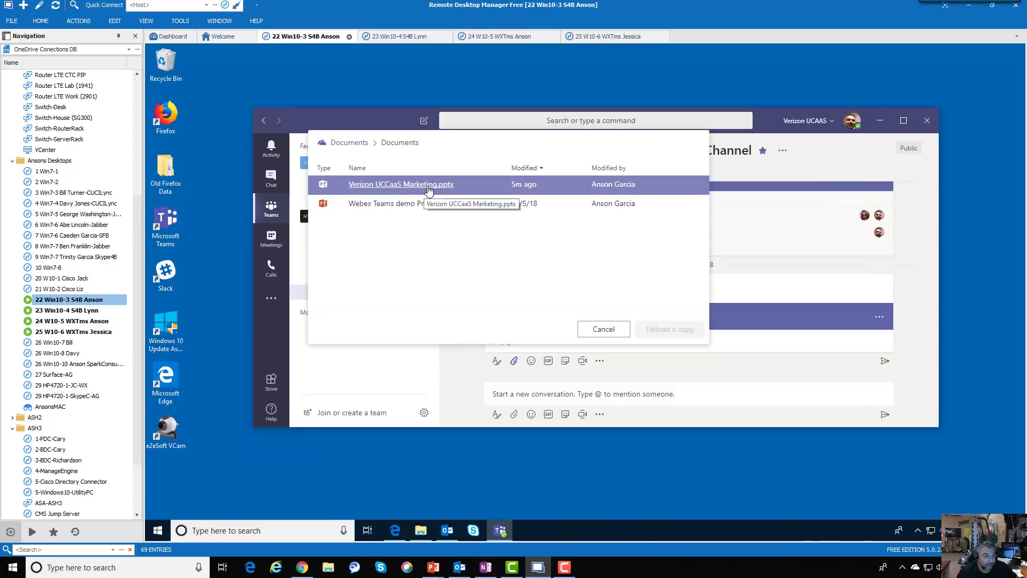
left_click(603, 329)
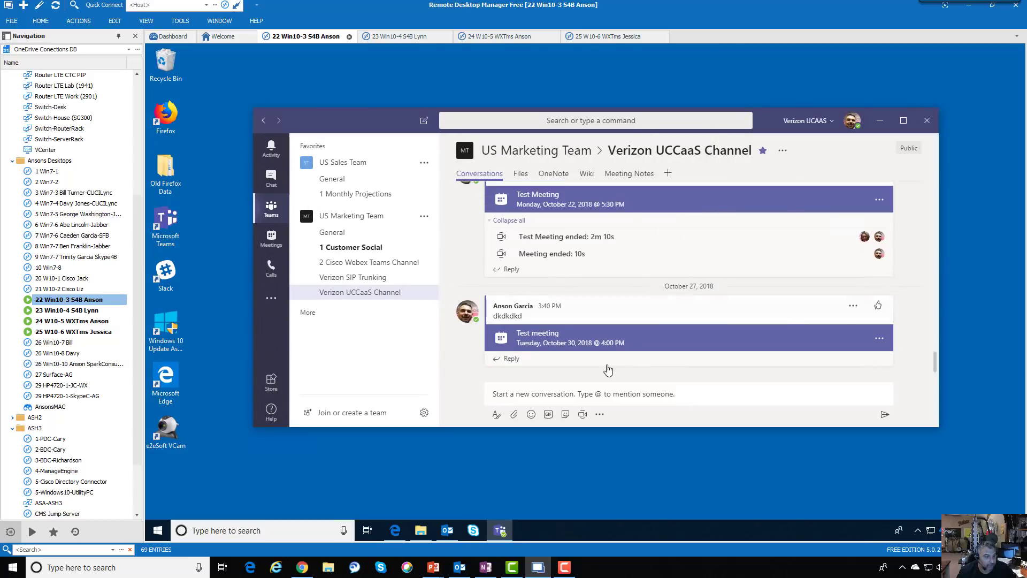
Attach a copy of Verizon UCCaaS Marketing.pptx from recent files to the reply
left_click(544, 363)
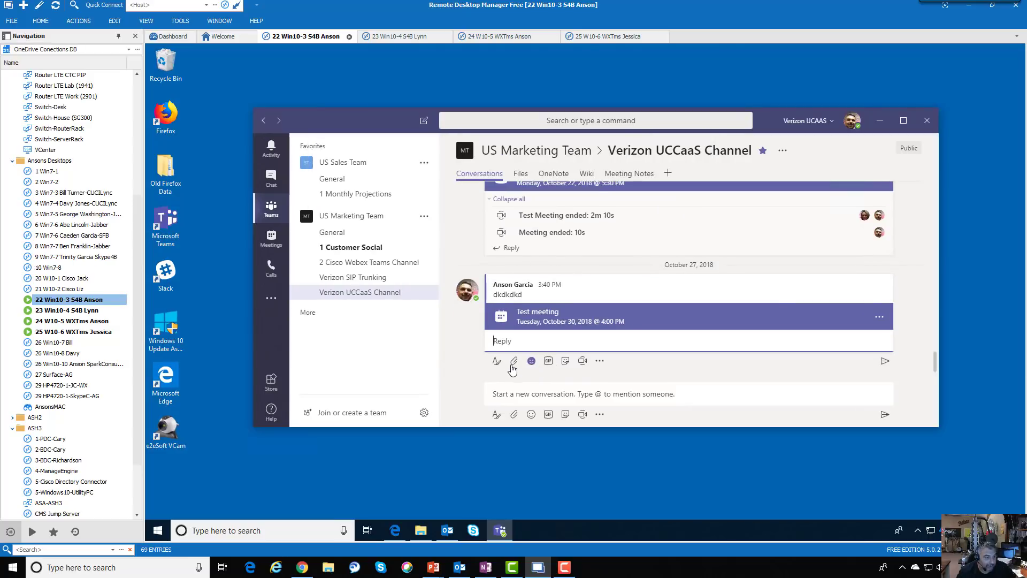
left_click(515, 364)
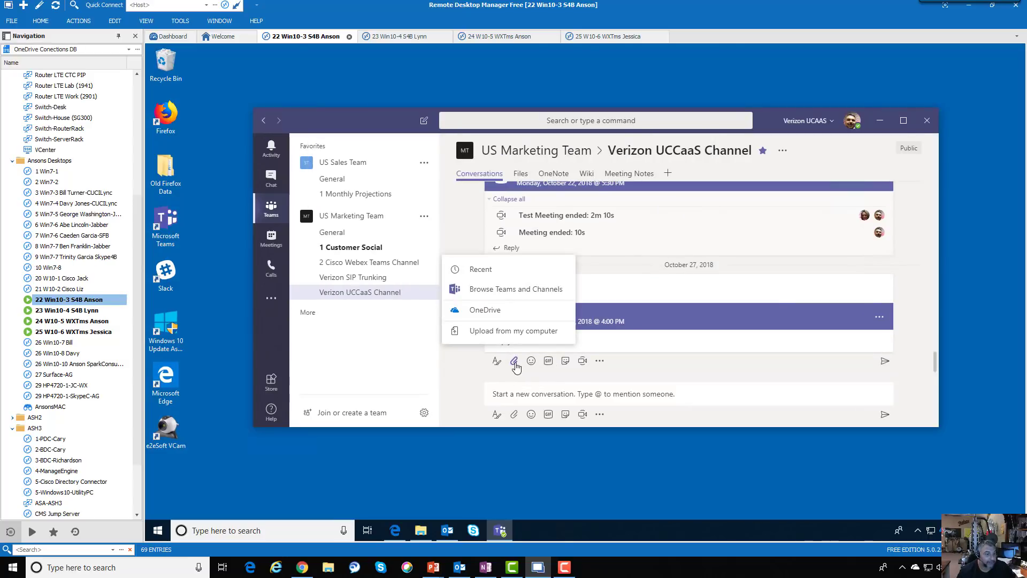
left_click(474, 269)
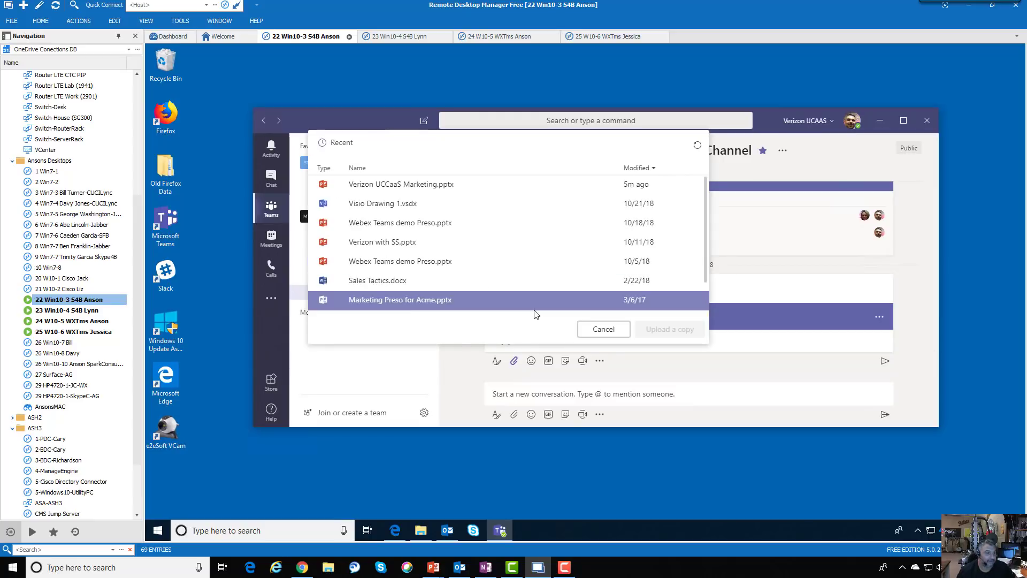
left_click(402, 185)
left_click(677, 329)
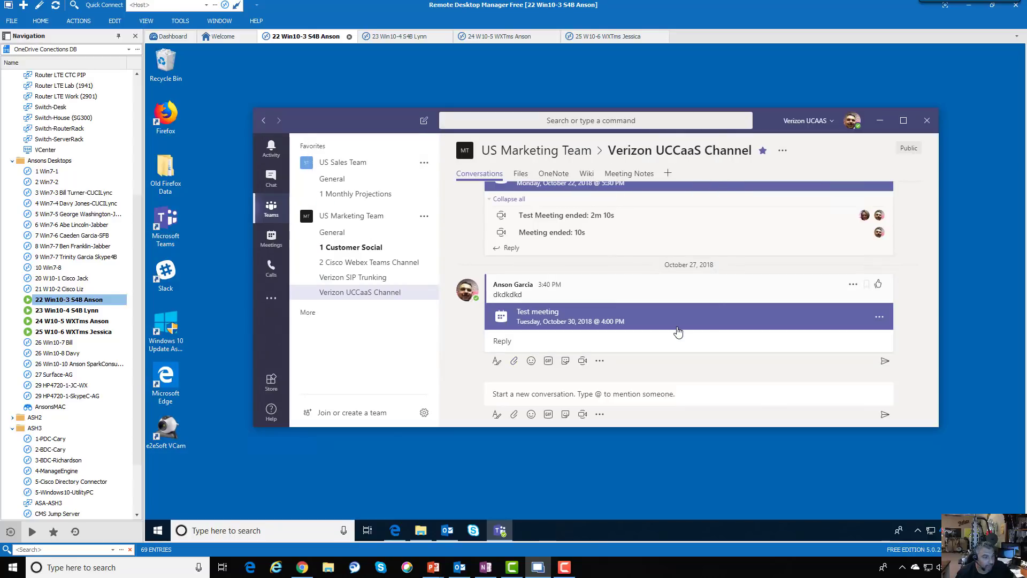
left_click(554, 394)
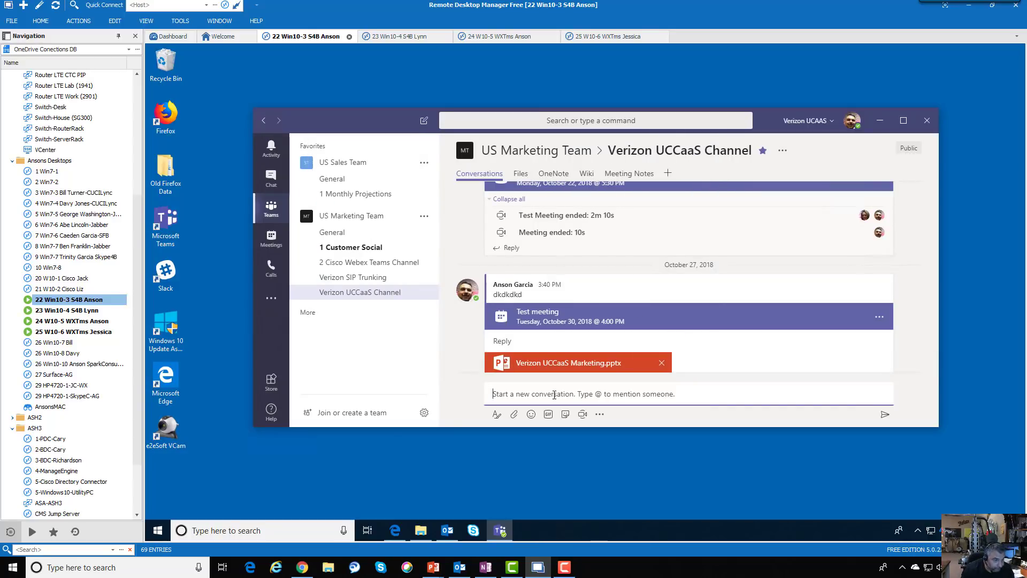
Post the reply "This is the pp we will edit" with the attached presentation
left_click(602, 348)
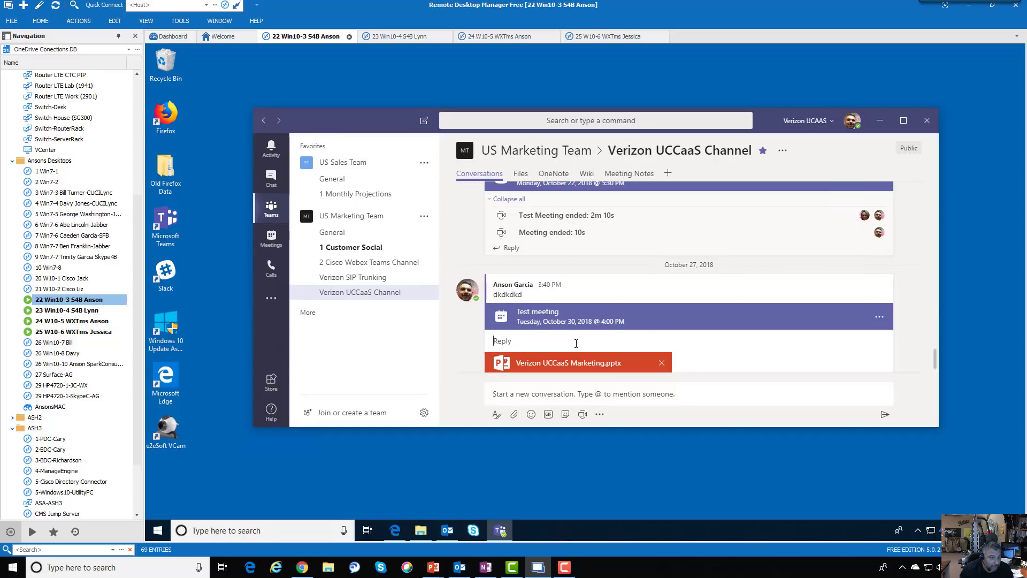
type("C")
key("BackSpace")
type("This is the ")
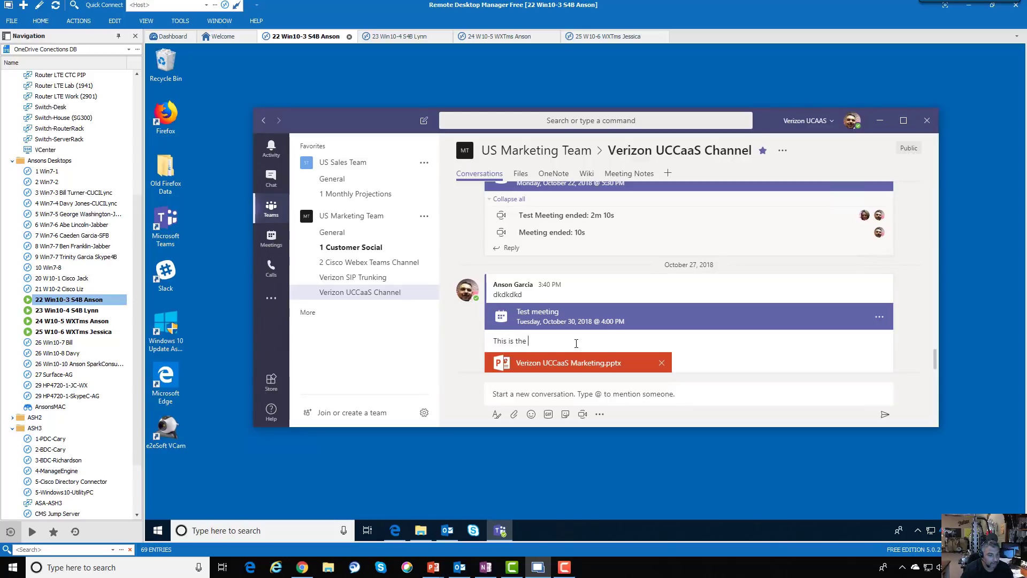
type("pp we will edit")
key("Return")
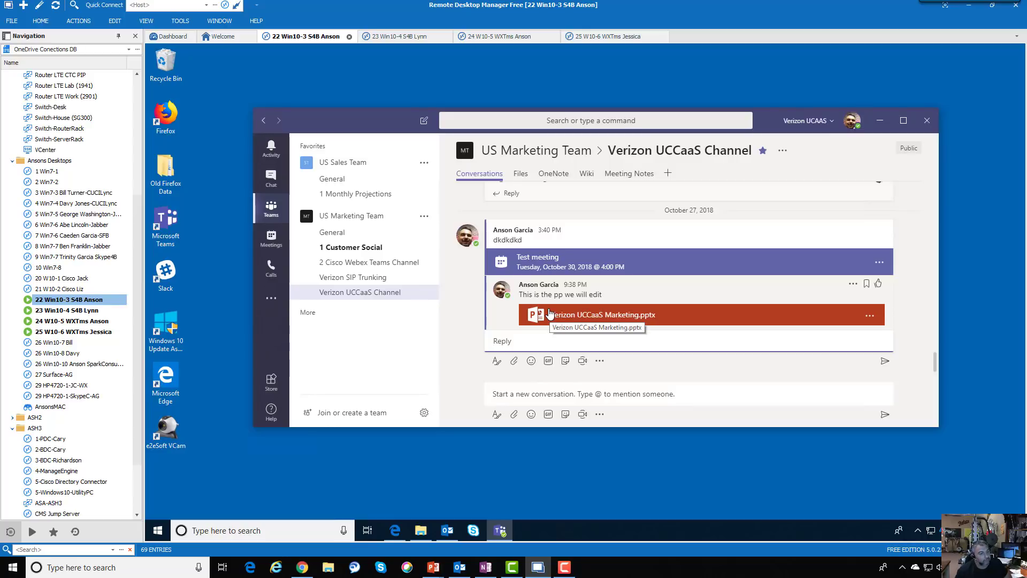
left_click(98, 311)
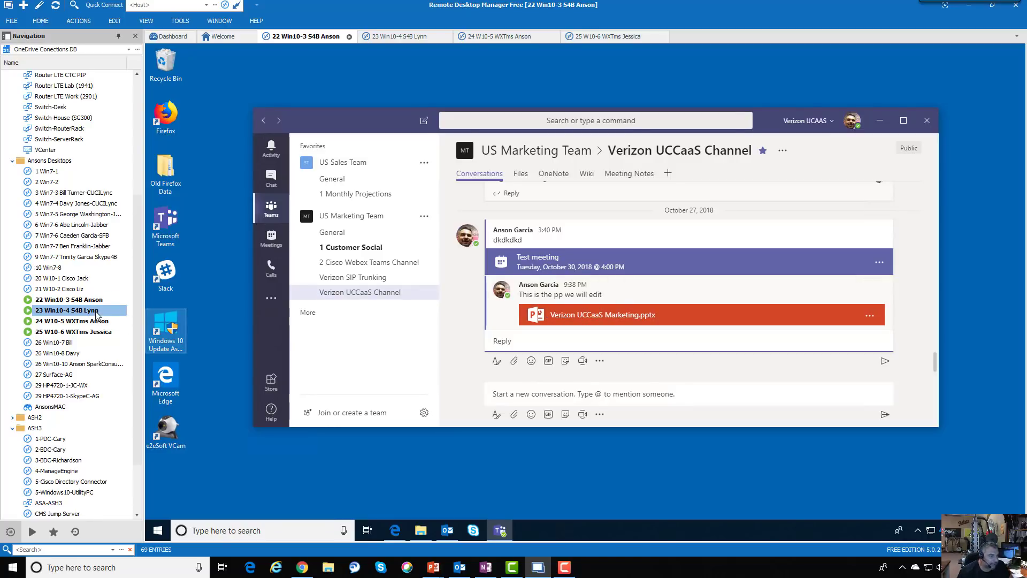
Switch to the 23 Win10-4 S4B session to see the channel as the second user
double_click(97, 312)
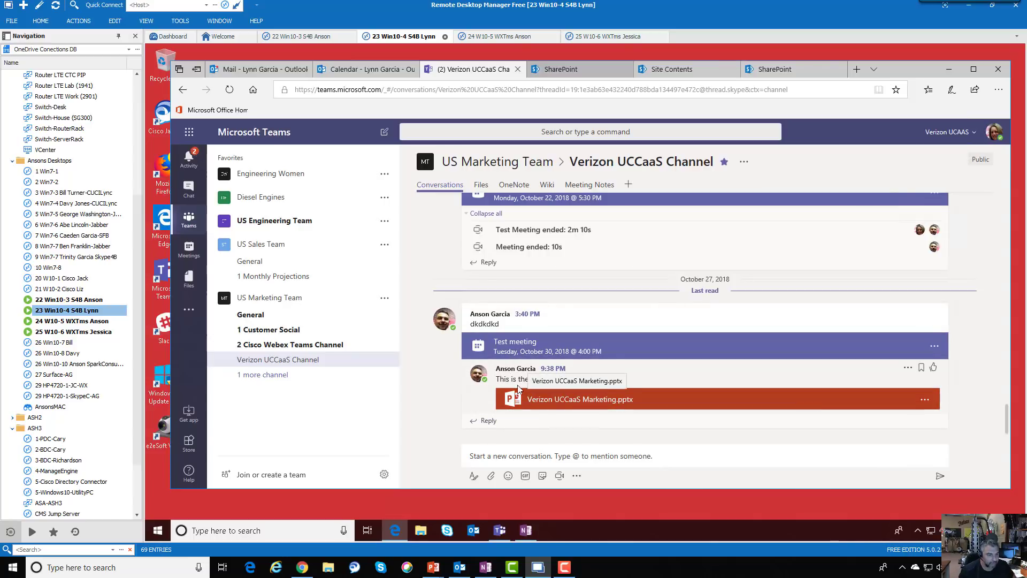
Open Verizon UCCaaS Marketing.pptx from the post, page through its slides, and show the Edit choices
left_click(588, 403)
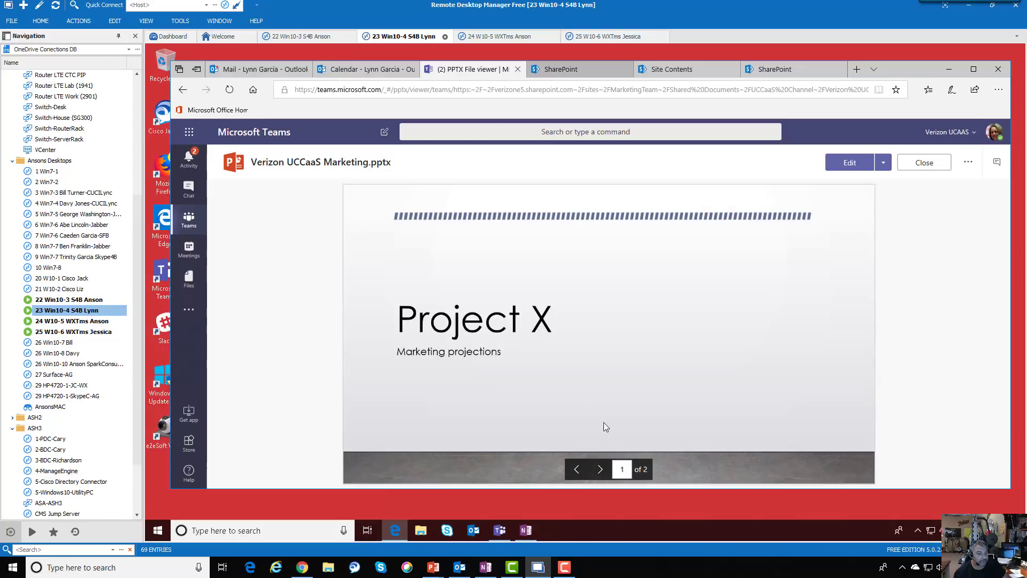
left_click(601, 470)
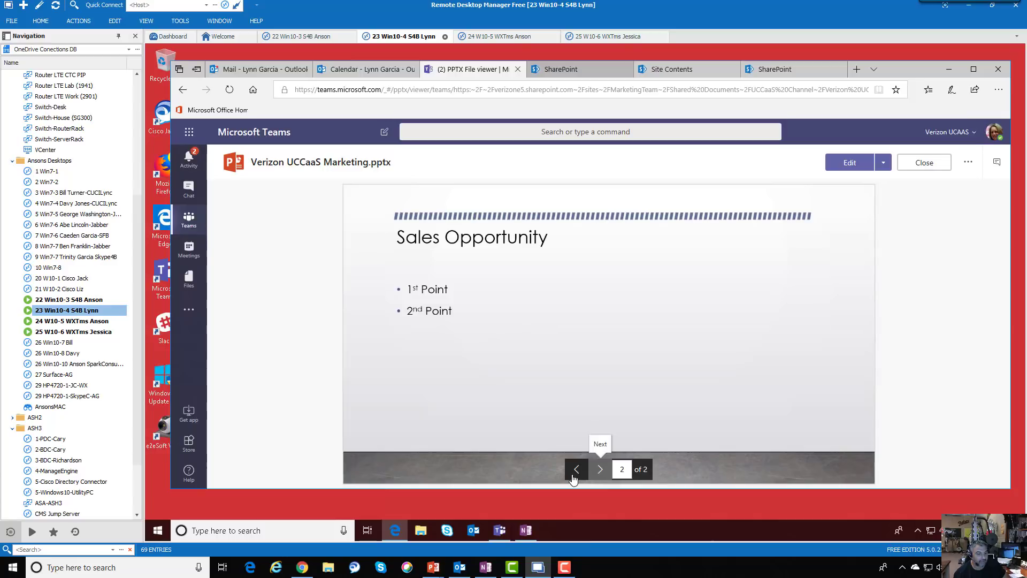
left_click(575, 471)
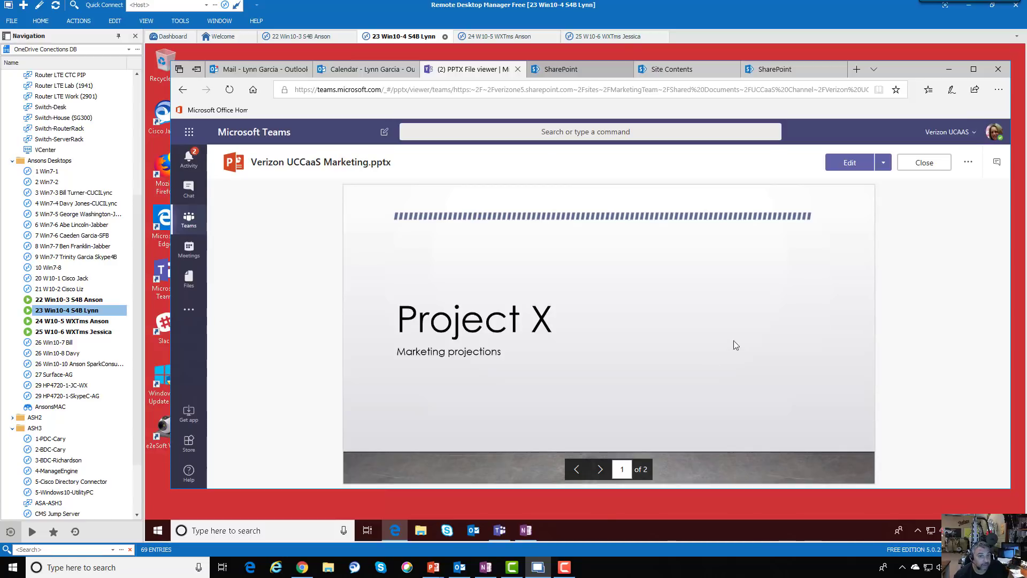
left_click(884, 164)
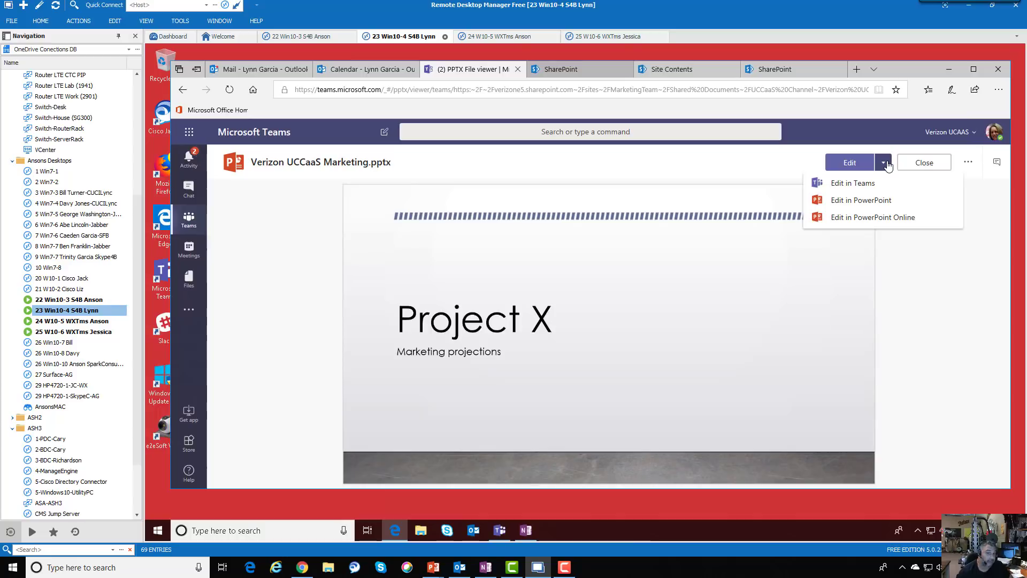
Choose Edit in PowerPoint Online for Verizon UCCaaS Marketing.pptx
left_click(861, 187)
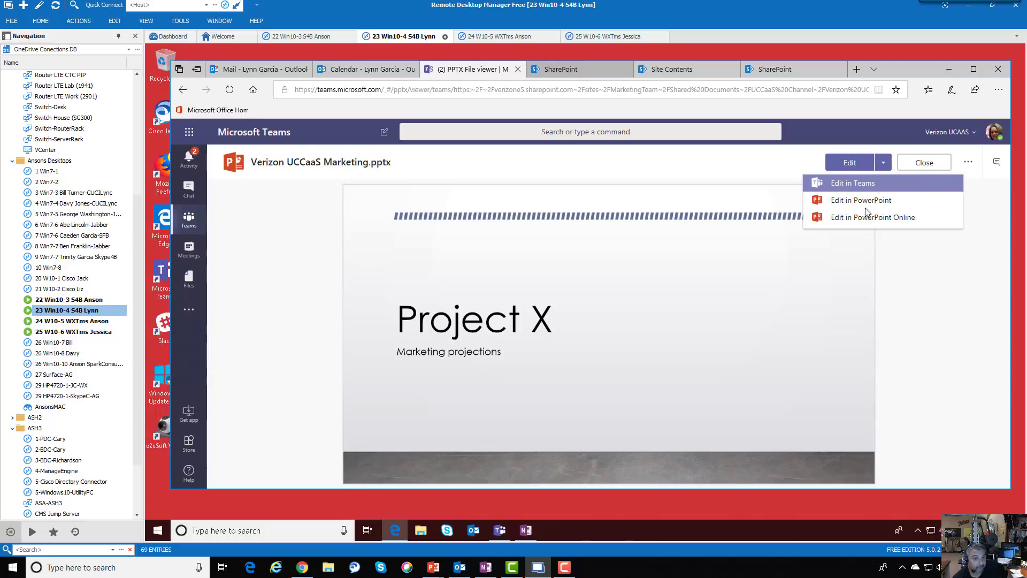
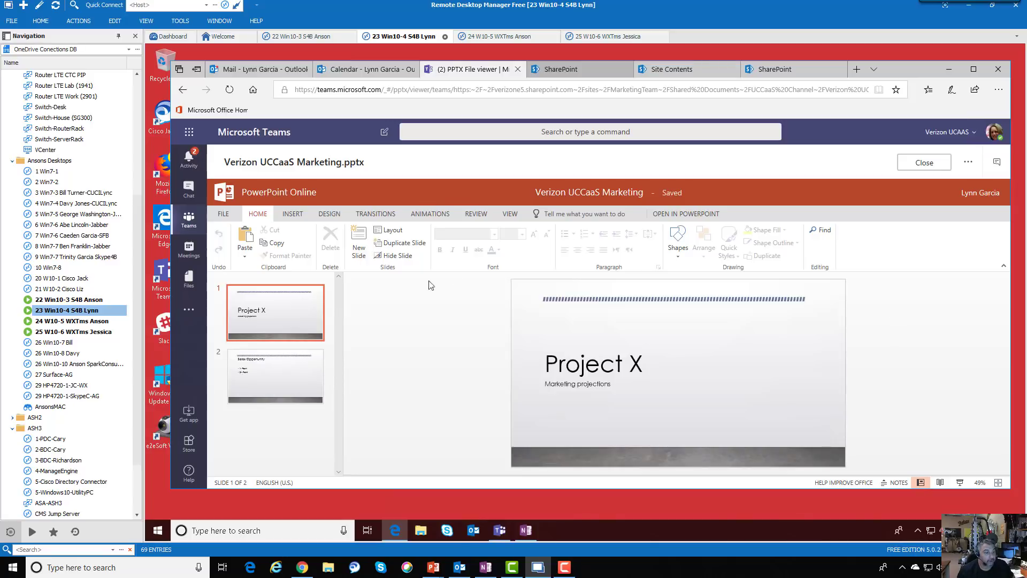
On the Sales Opportunity slide, add '3rd Point' as a new bullet below '2nd Point', then close the deck
left_click(304, 386)
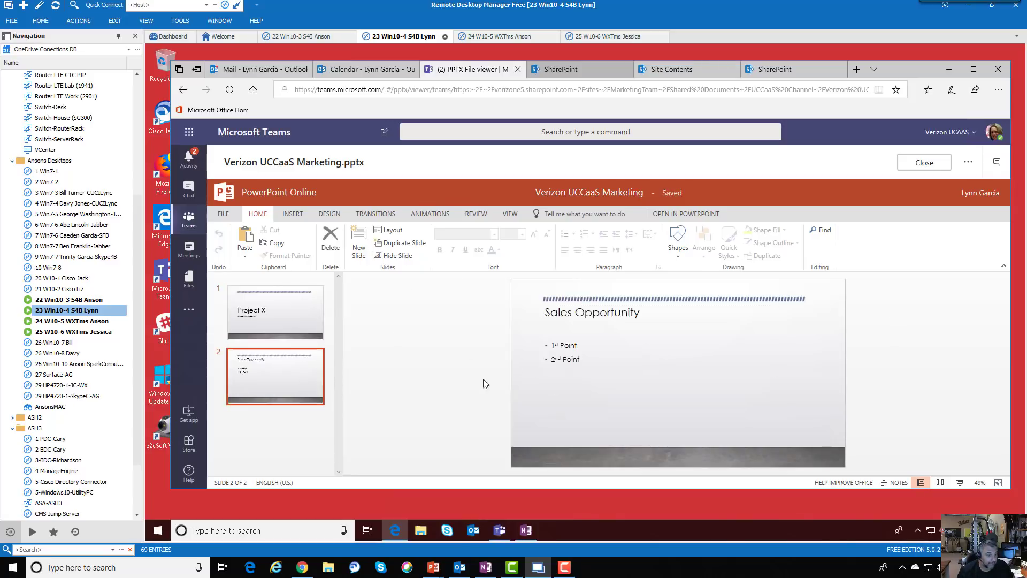
left_click(584, 361)
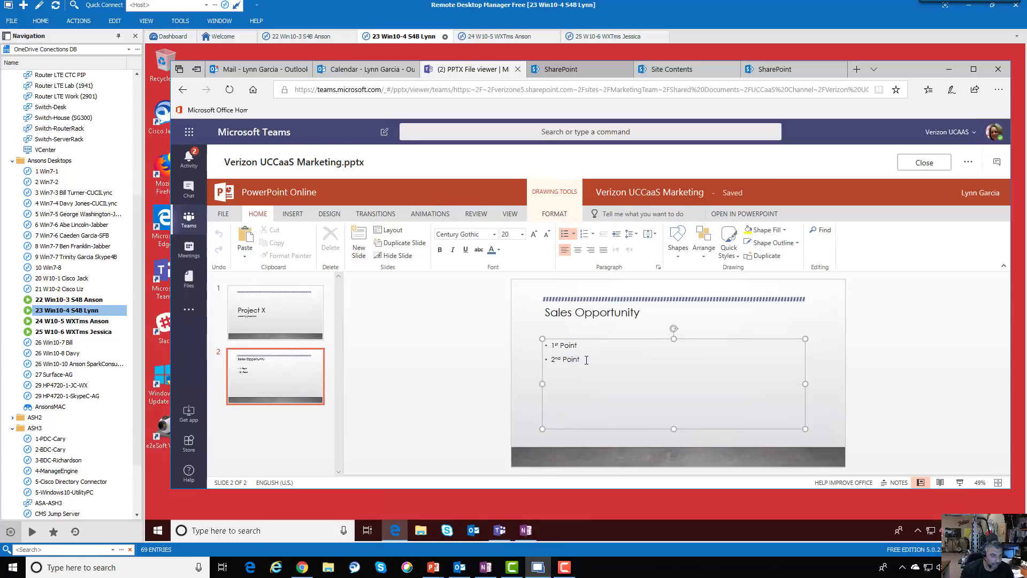
double_click(586, 361)
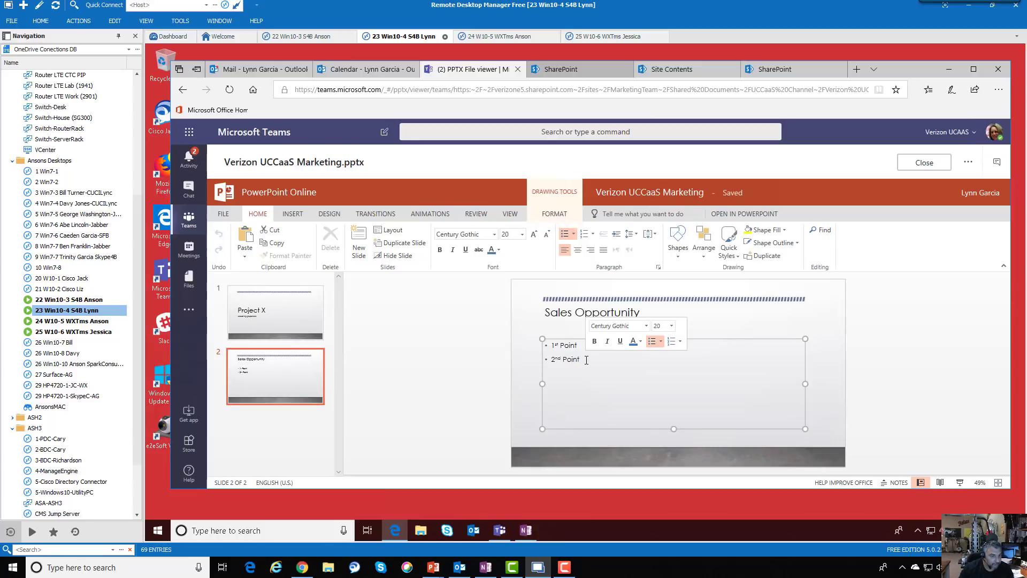
key("Return")
type("3rd Point")
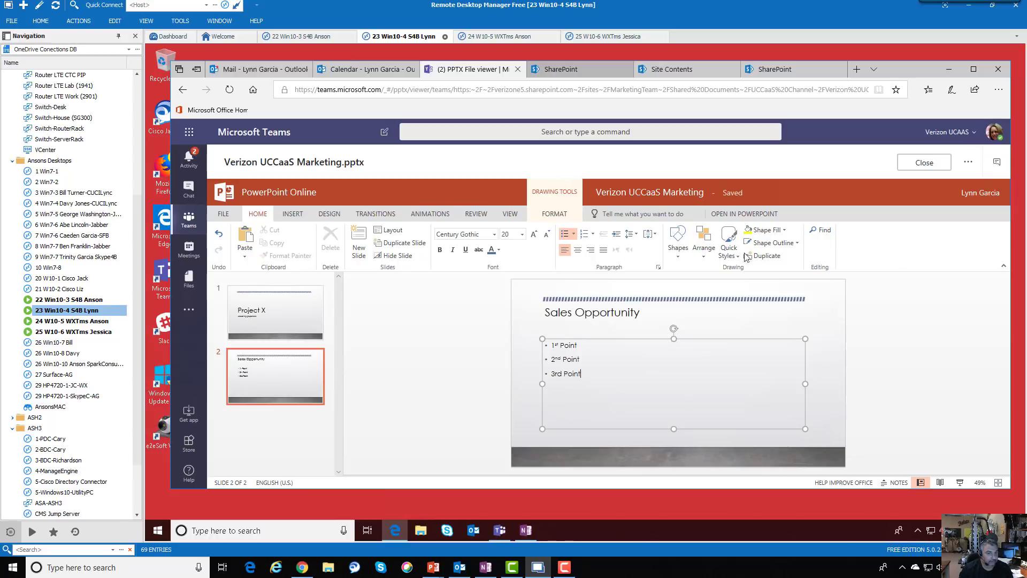
left_click(929, 163)
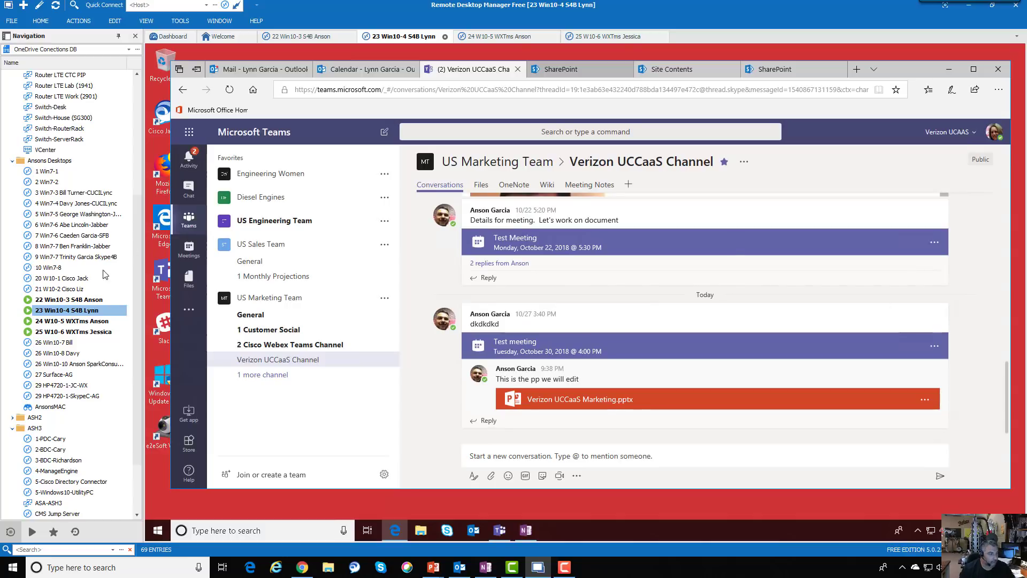
left_click(94, 299)
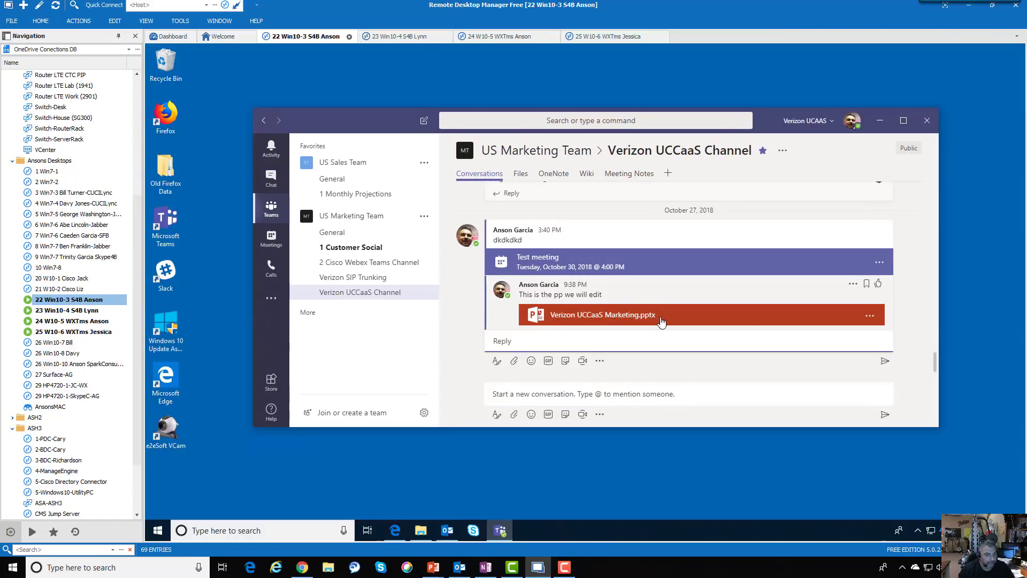
left_click(661, 321)
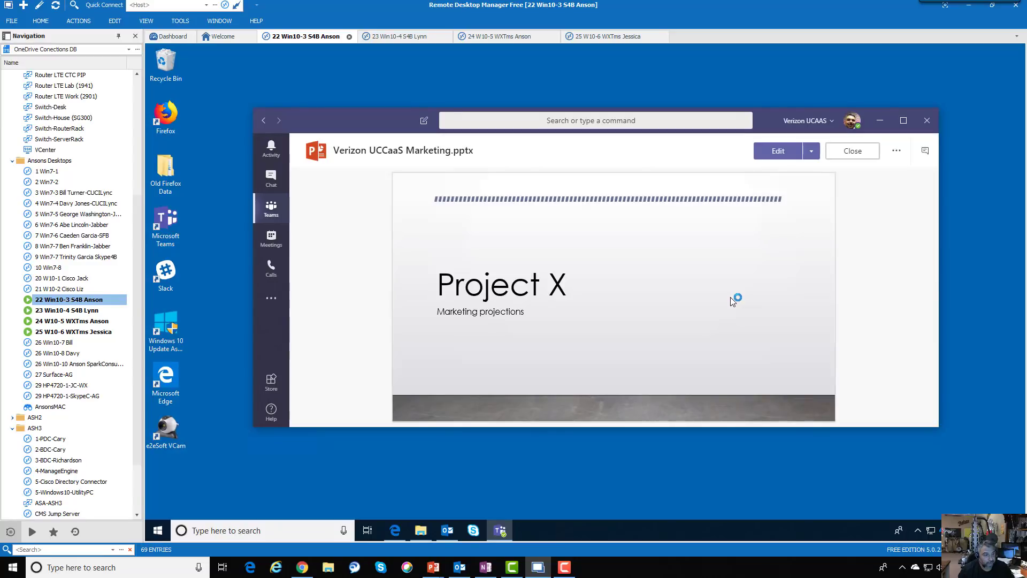
mouse_move(620, 356)
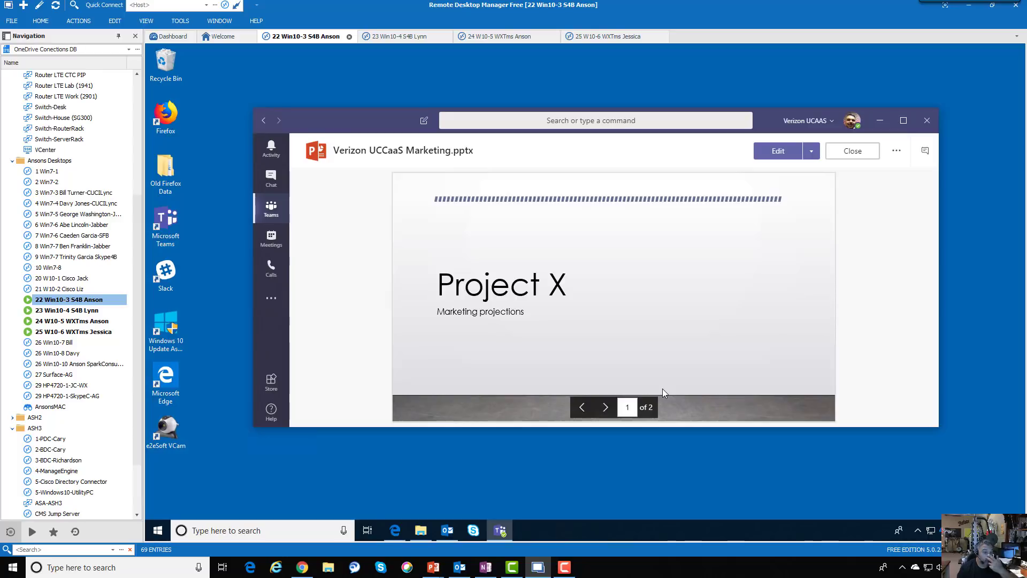
left_click(606, 411)
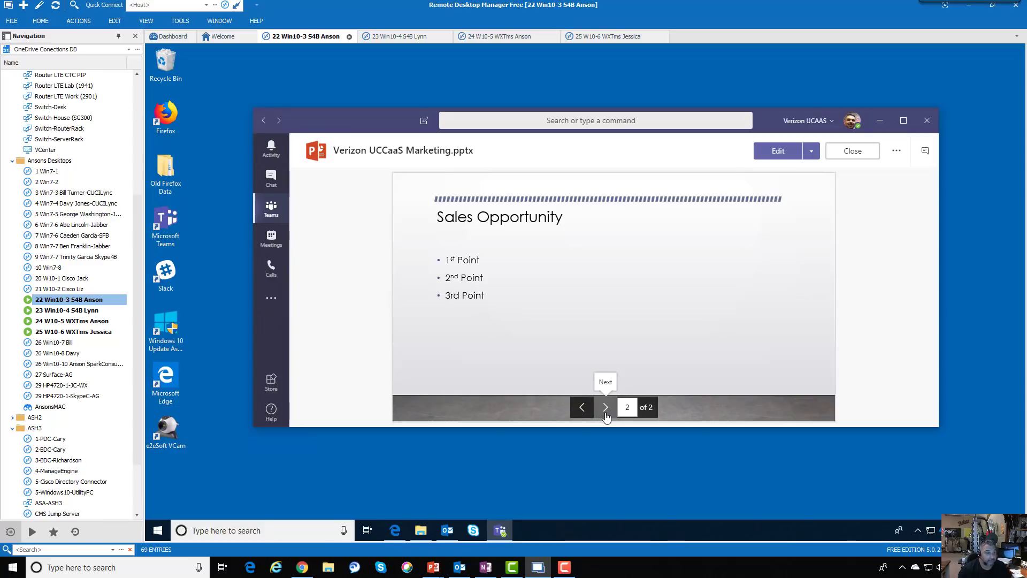
left_click(853, 155)
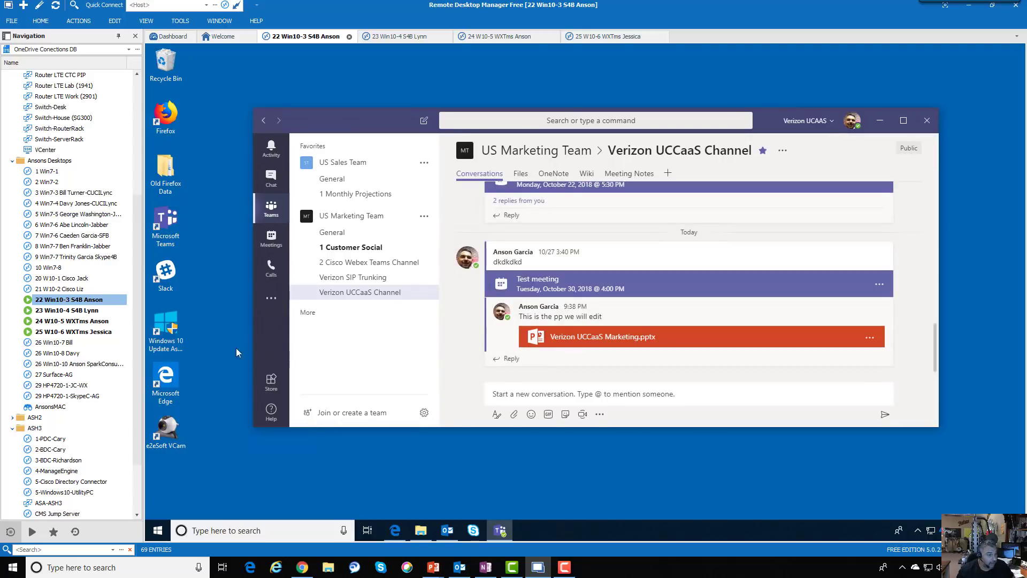
left_click(90, 312)
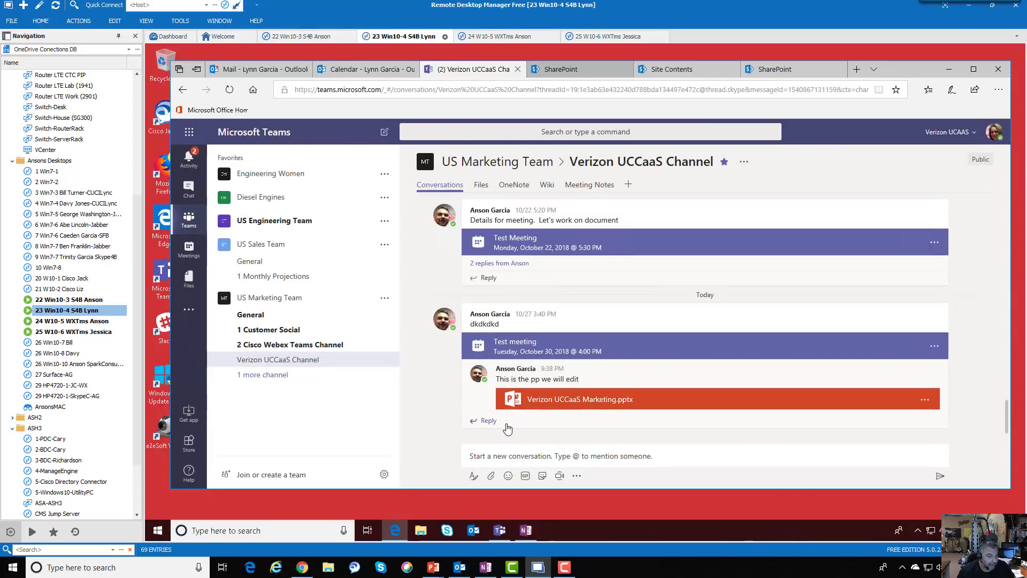
Post the reply 'added 3rd point. finished. please review' under the marketing deck post
left_click(496, 422)
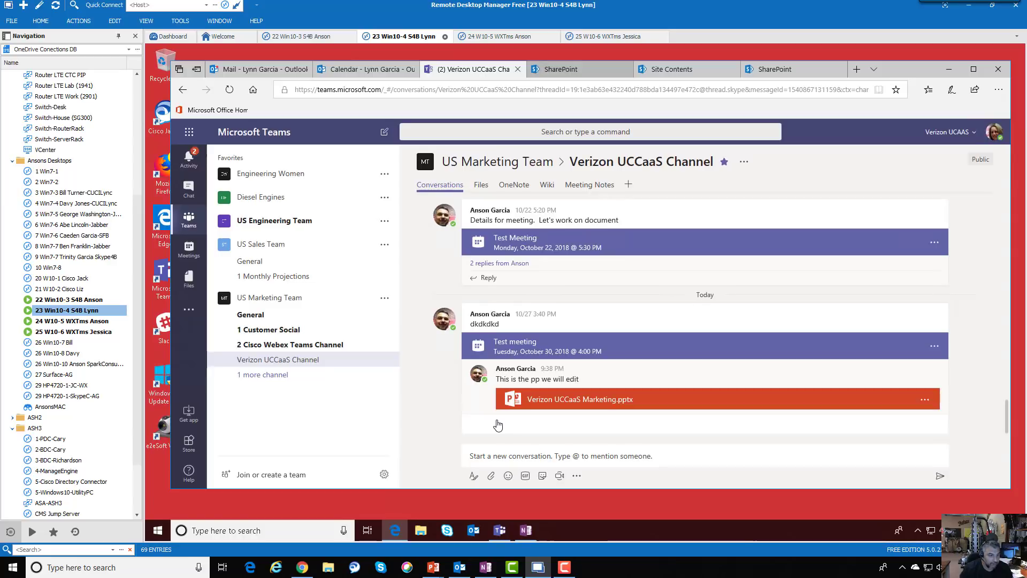
type("added")
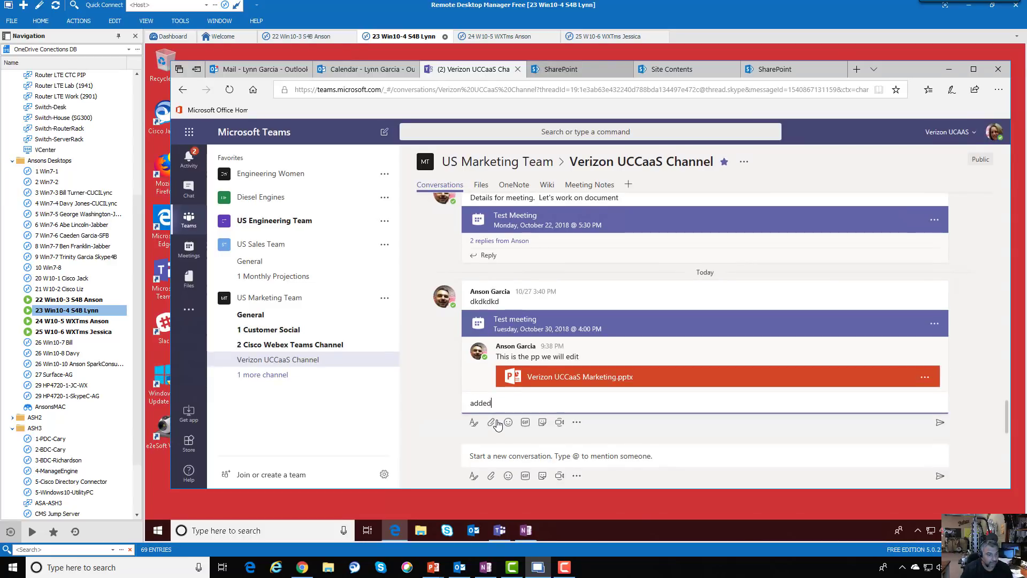
type(" 3rd point. finished.  please revie")
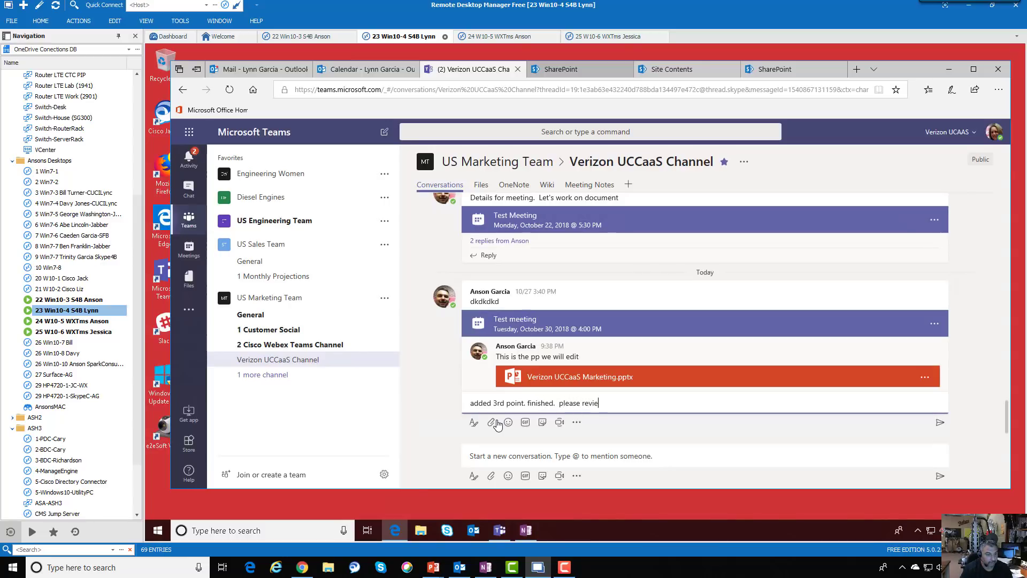
type("w")
key("Return")
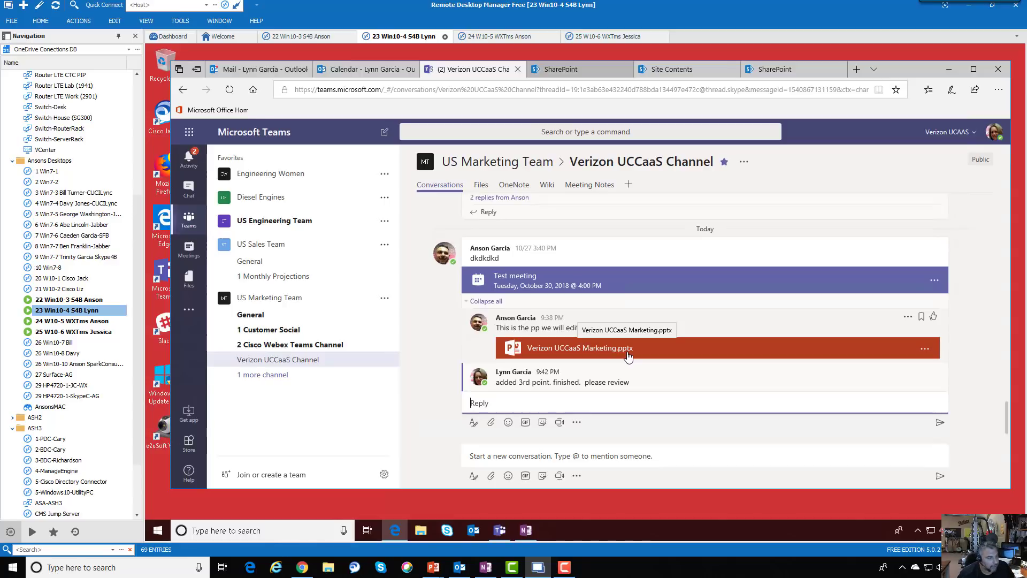
Open Verizon UCCaaS Marketing.pptx in PowerPoint Online, then switch to the reviewer's remote session
left_click(632, 355)
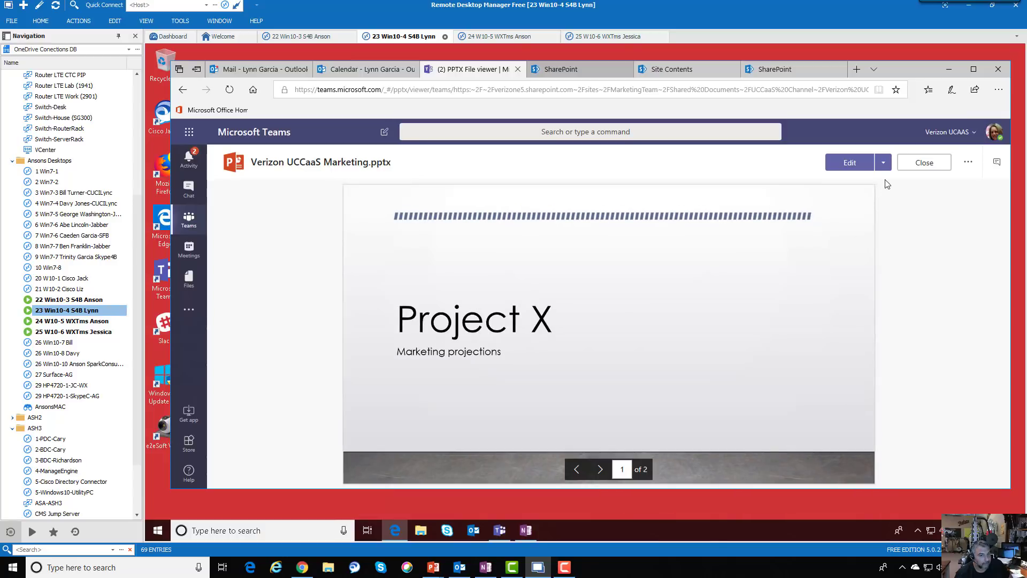
left_click(884, 163)
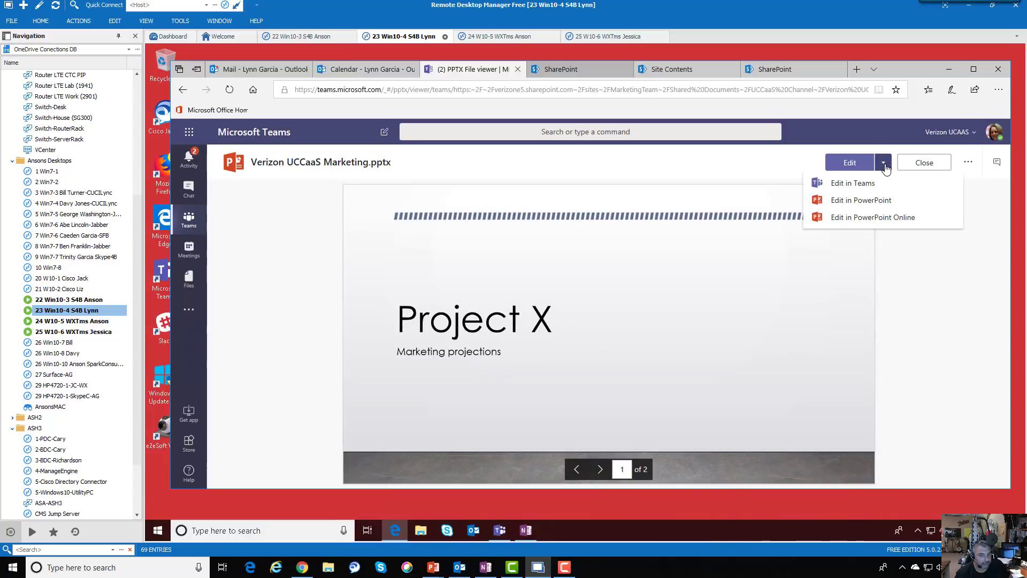
left_click(872, 222)
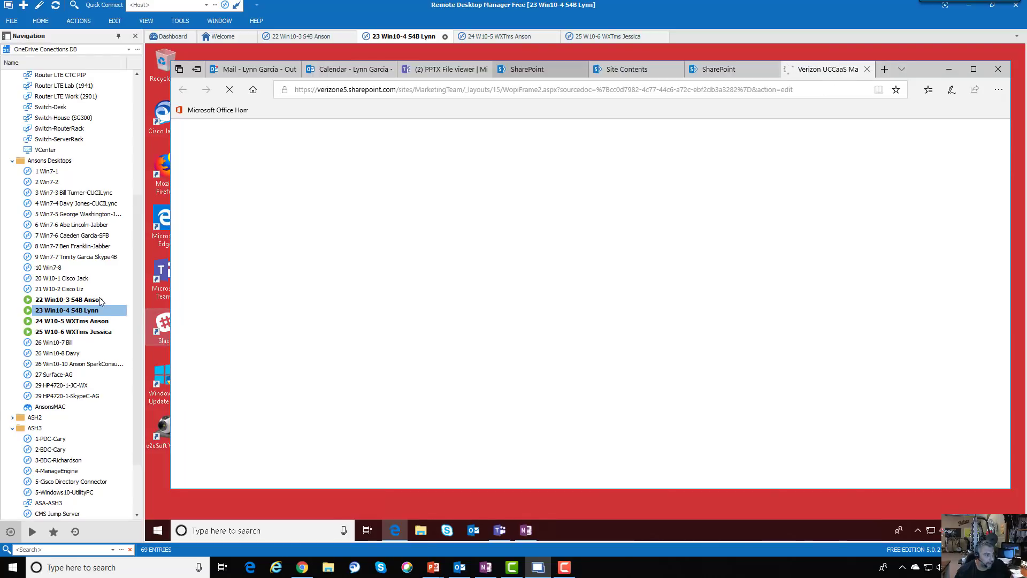
left_click(68, 299)
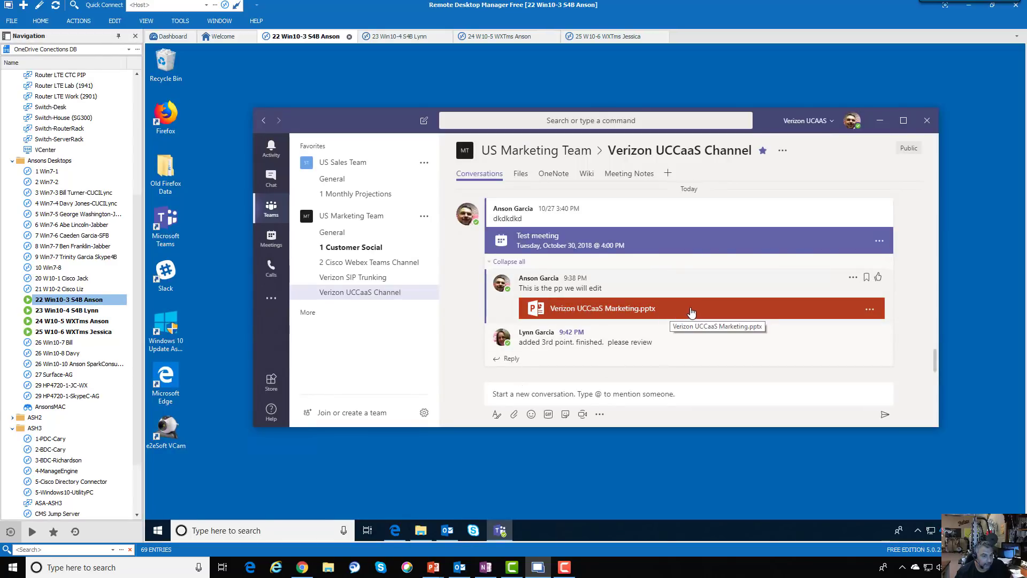
As the reviewer, open the Verizon UCCaaS Marketing.pptx attachment with Edit in PowerPoint Online
left_click(668, 320)
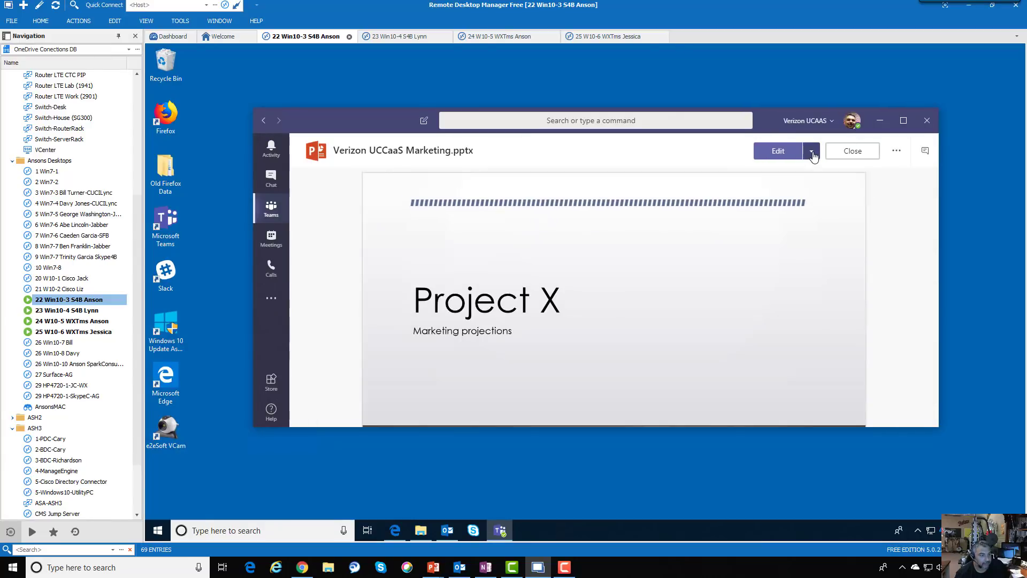
left_click(812, 153)
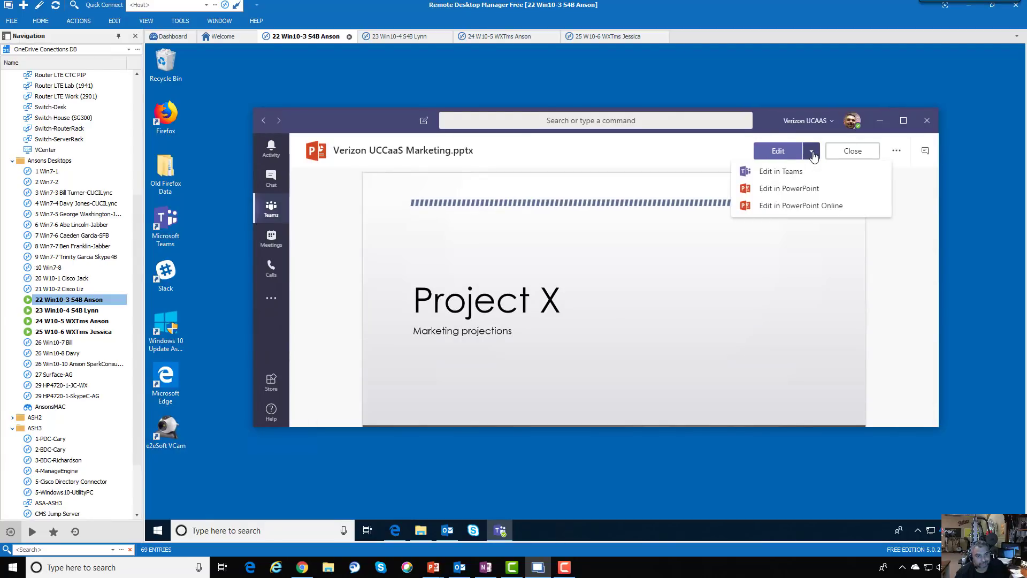
left_click(792, 210)
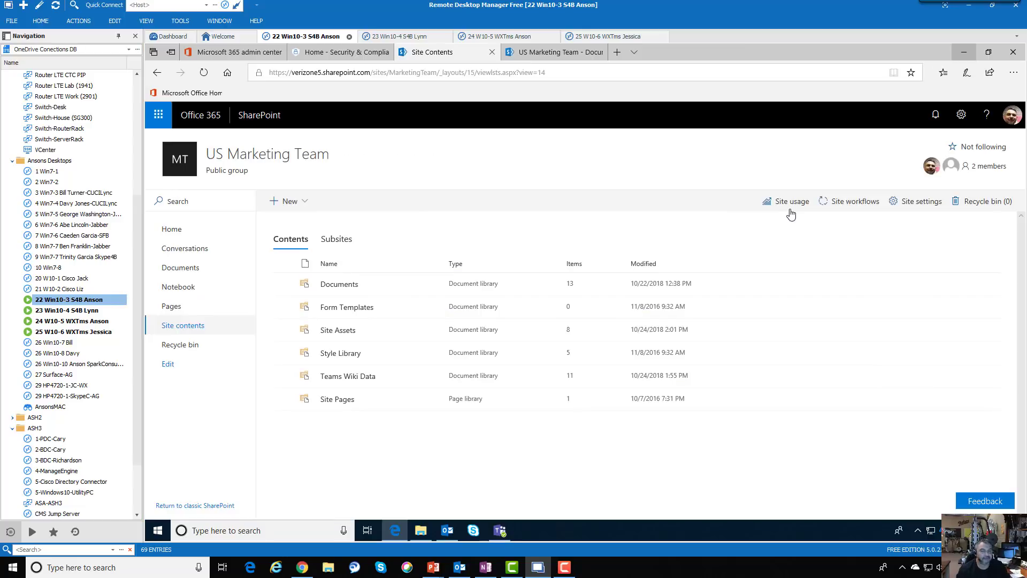
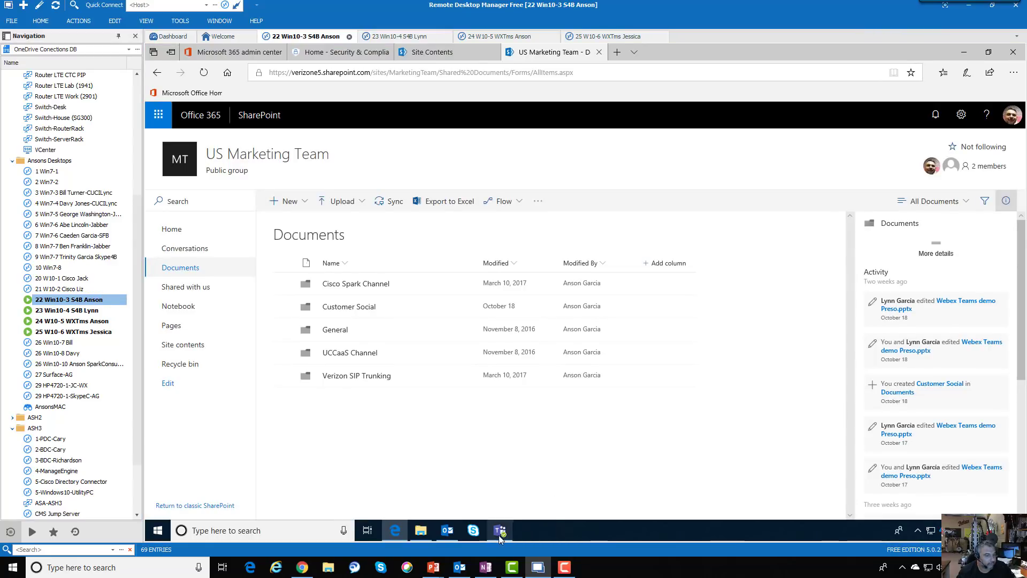
In Teams, move past the Project X slide of Verizon UCCaaS Marketing.pptx and close the viewer
left_click(500, 531)
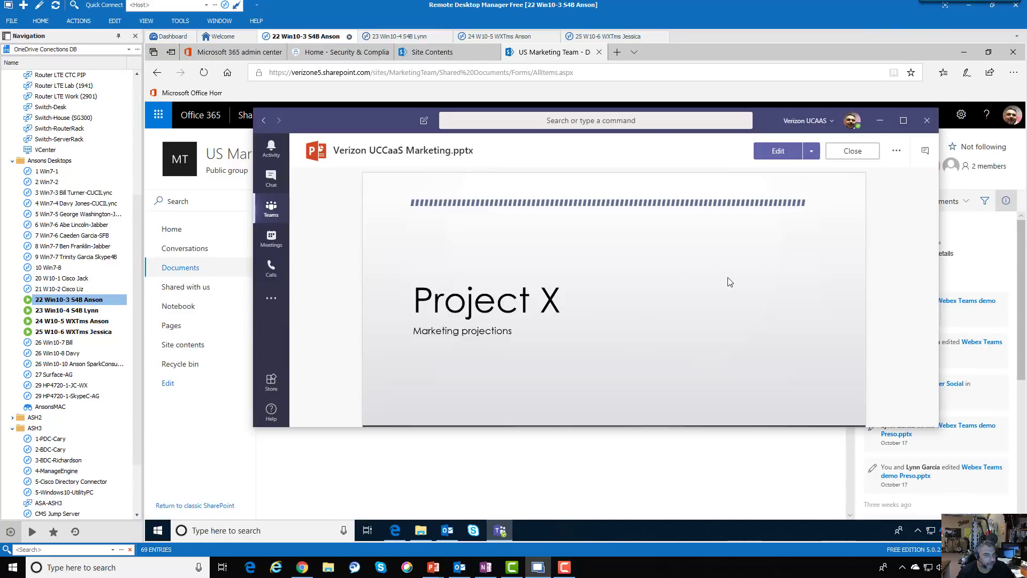
left_click(637, 298)
left_click(845, 151)
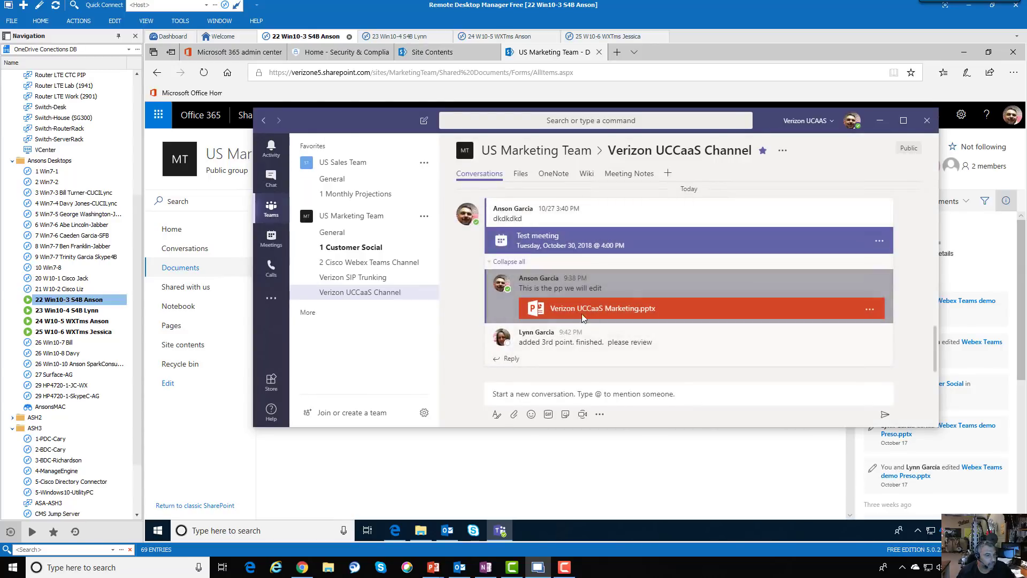
Reopen the marketing deck in Teams, page to the Sales Opportunity slide, and close it
left_click(868, 312)
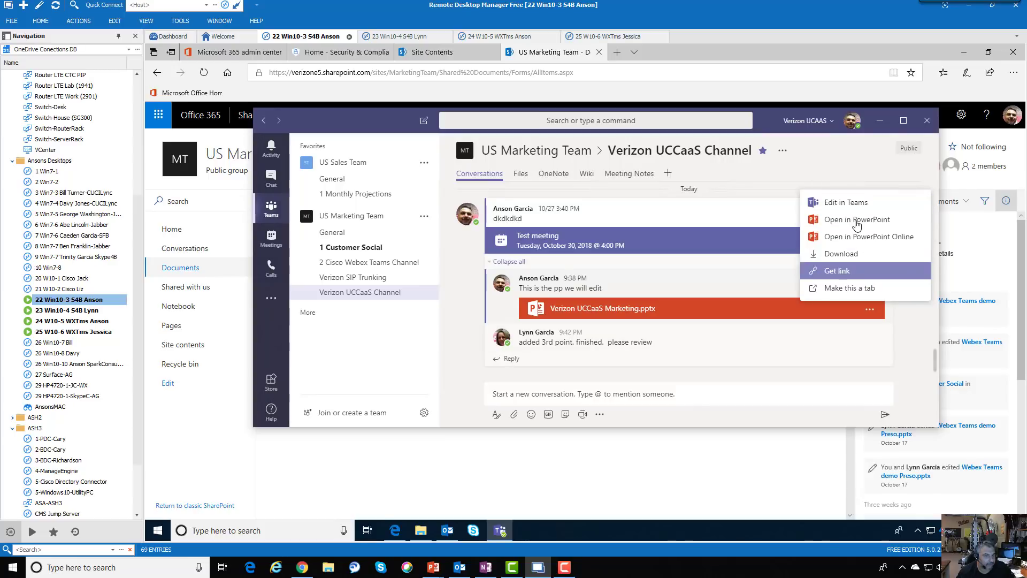
left_click(695, 309)
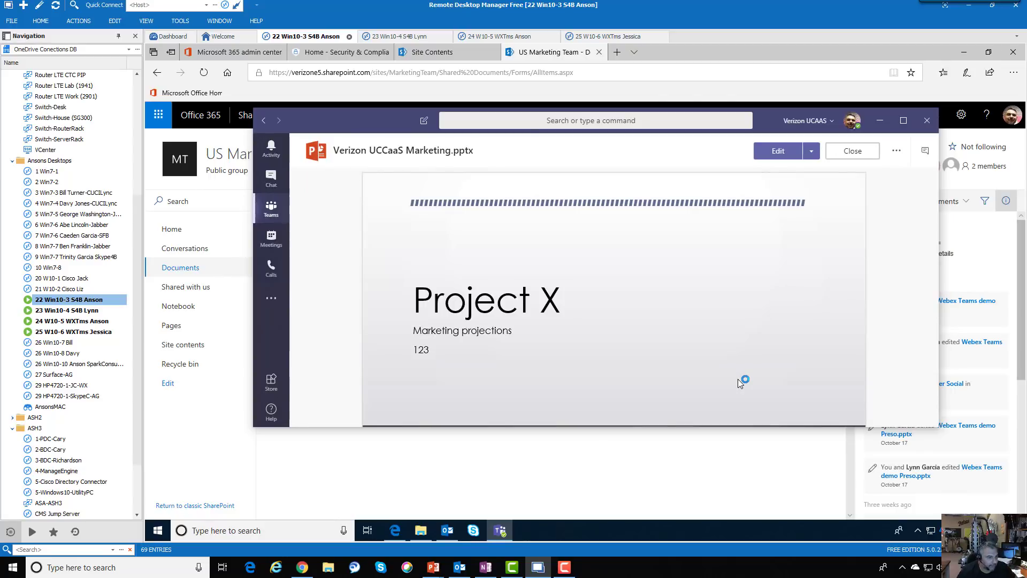
left_click(467, 364)
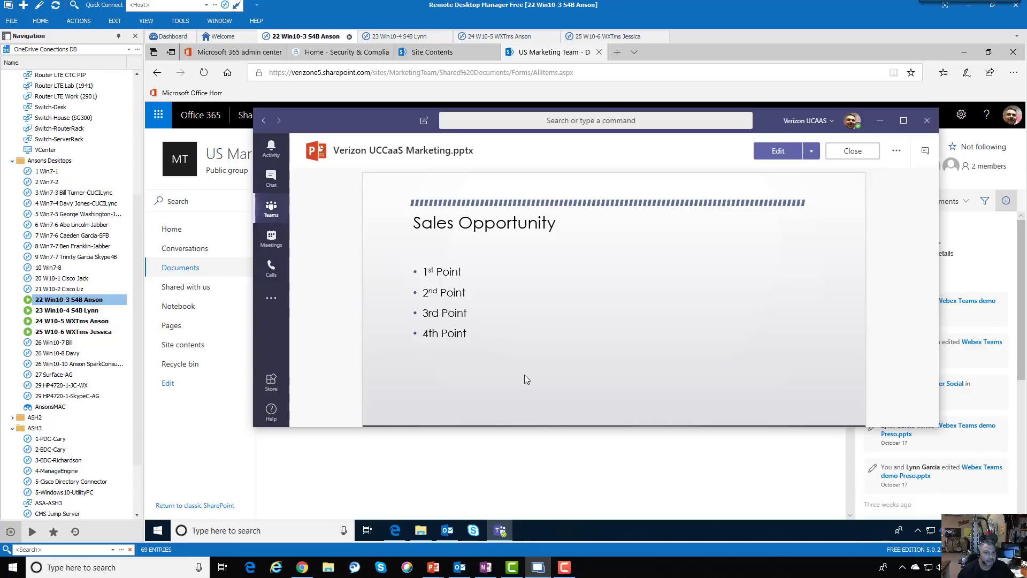
left_click(852, 152)
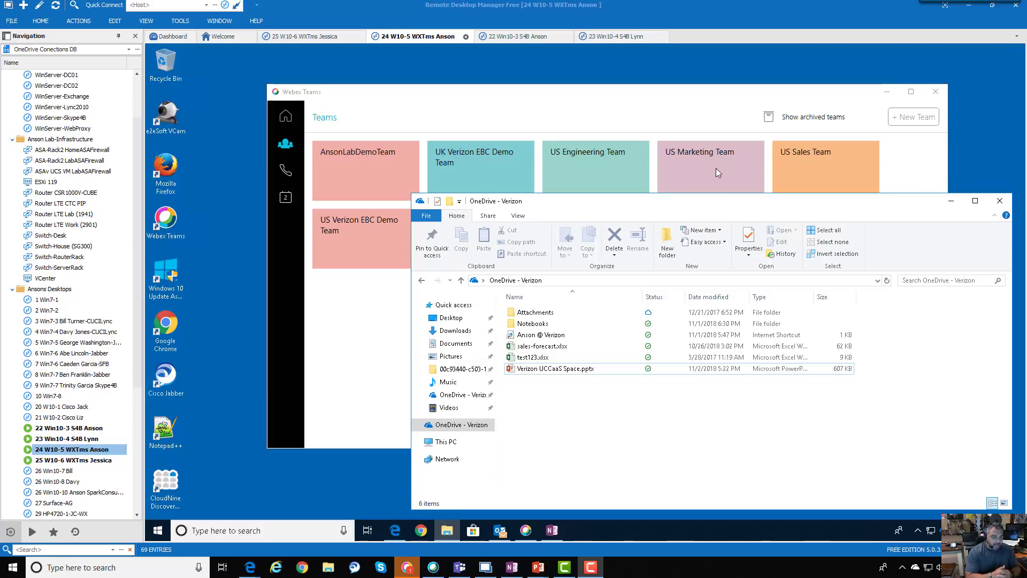
Select Verizon UCCaaS Space.pptx in OneDrive - Verizon, then open the US Marketing Team's Verizon UCCaaS Space in Webex Teams
left_click(578, 369)
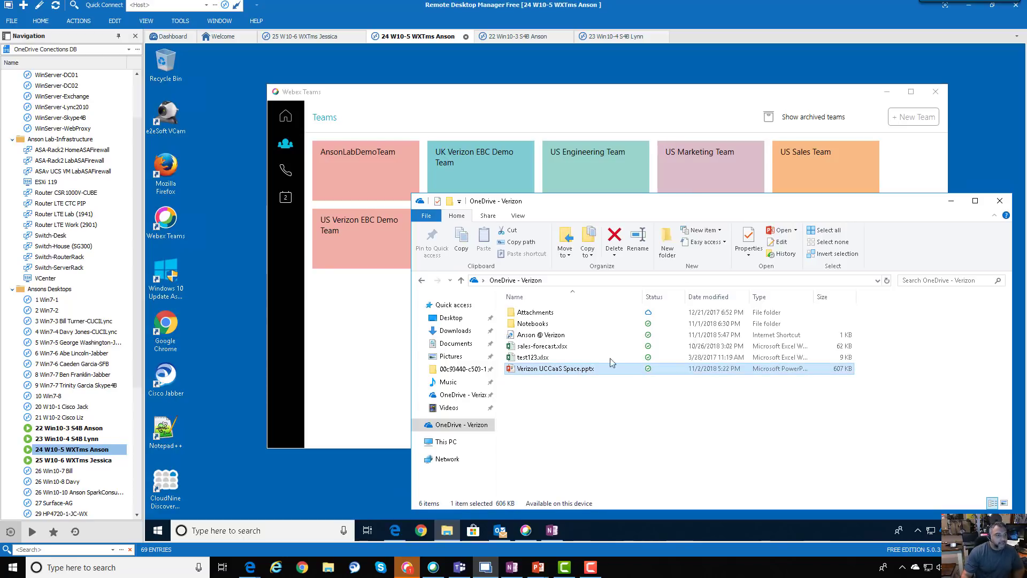
left_click(515, 124)
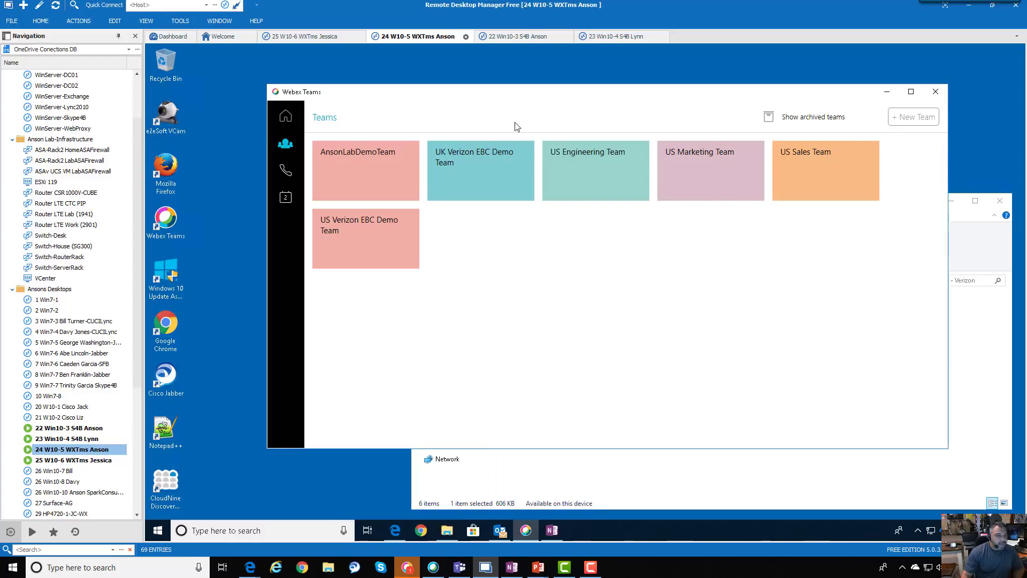
left_click(713, 174)
left_click(380, 332)
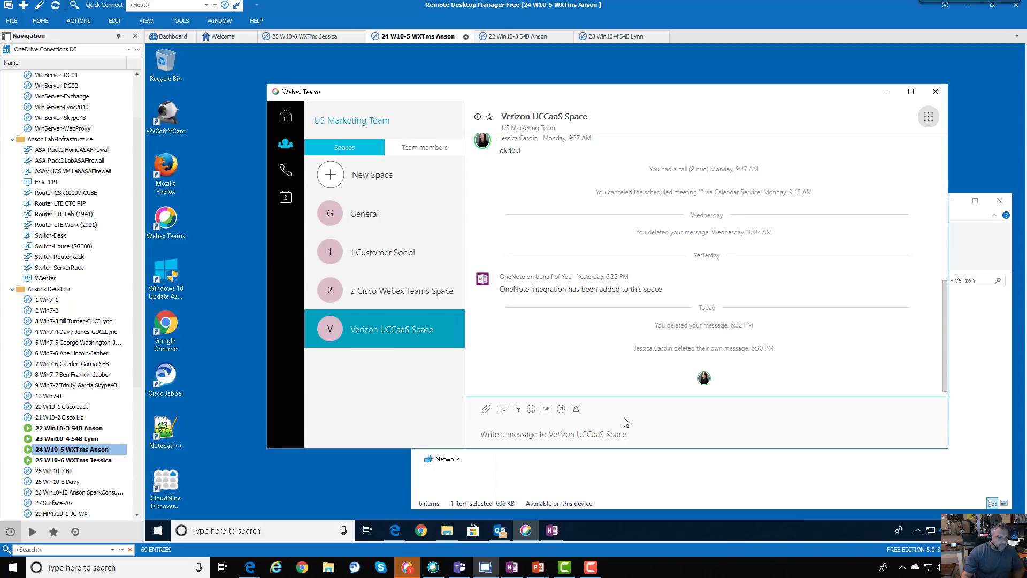
left_click(486, 409)
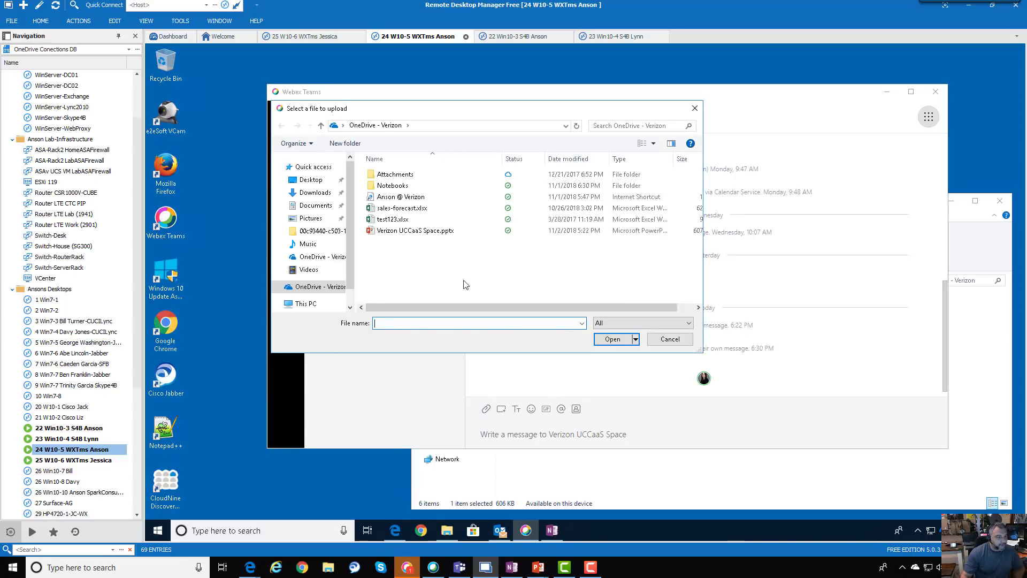
left_click(435, 233)
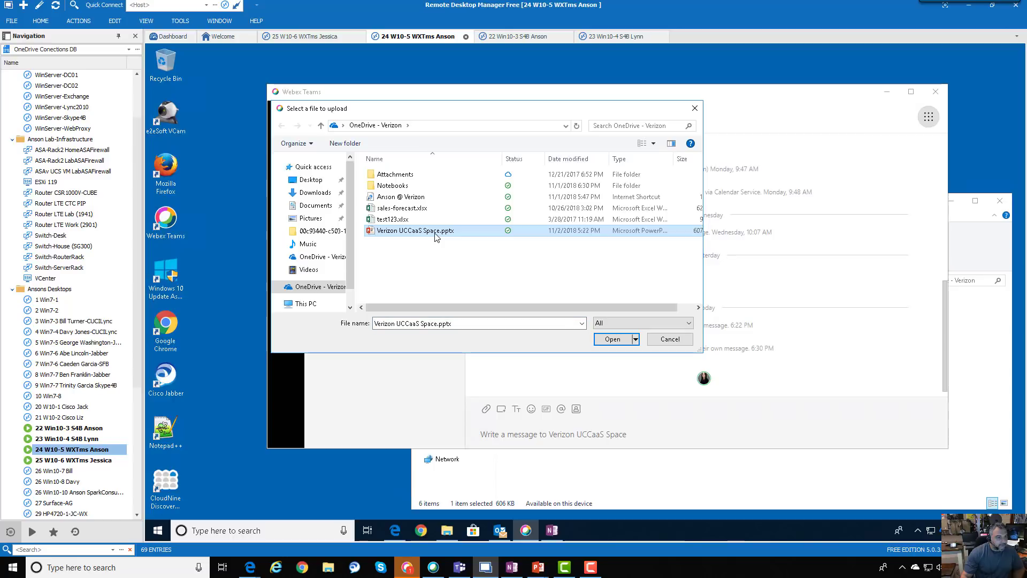
left_click(611, 339)
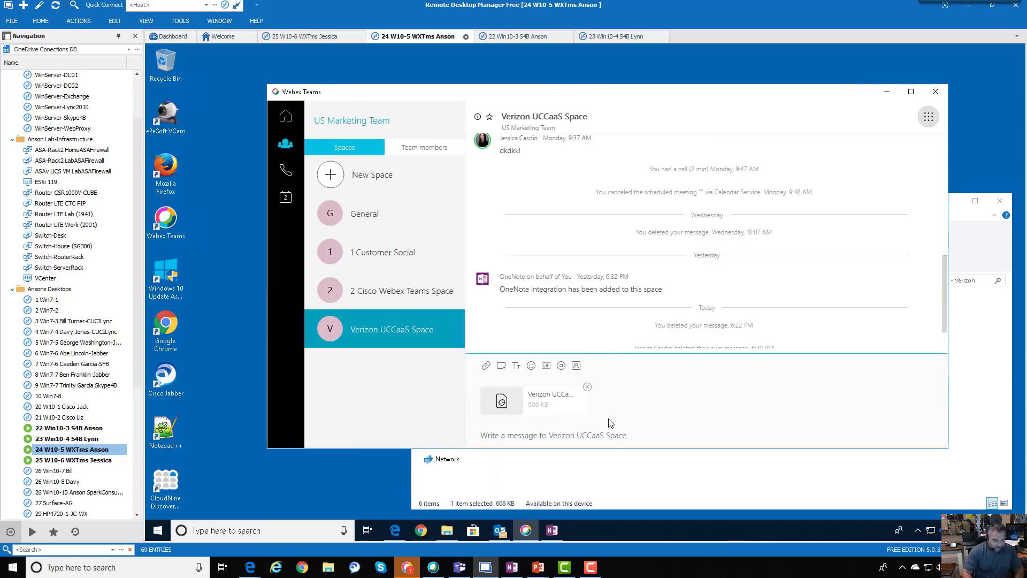
type("Jessica")
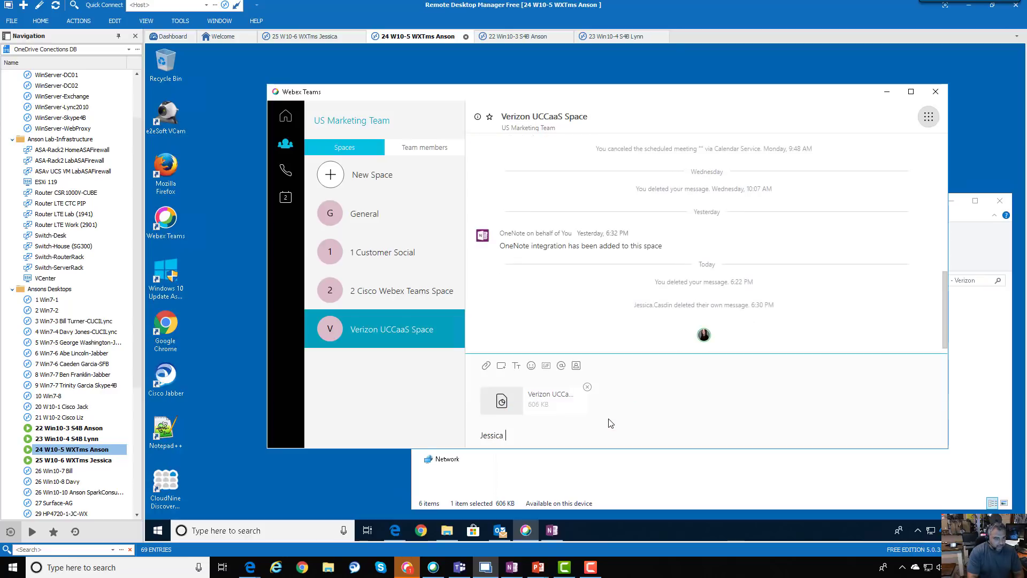
key("BackSpace")
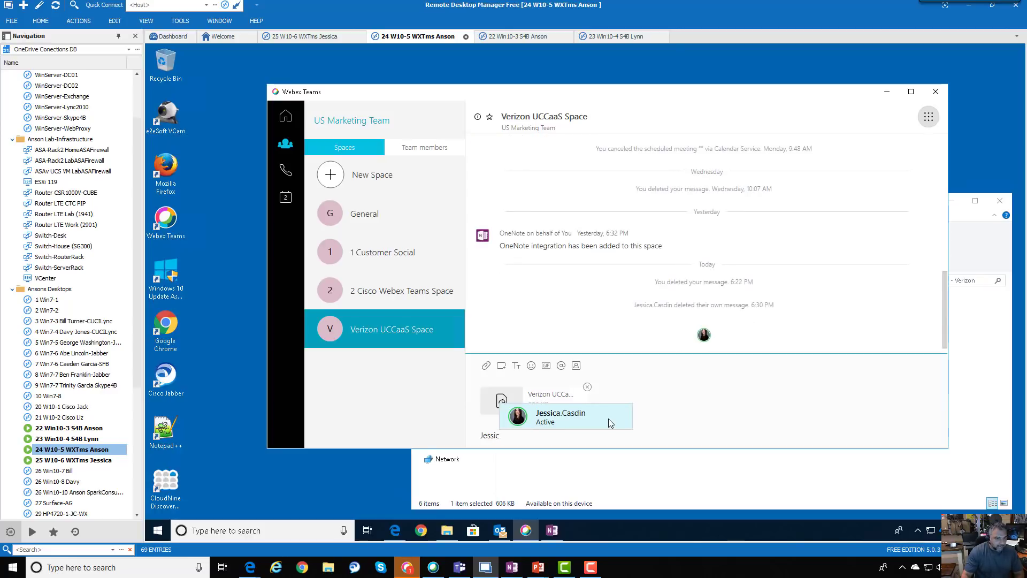
left_click(583, 421)
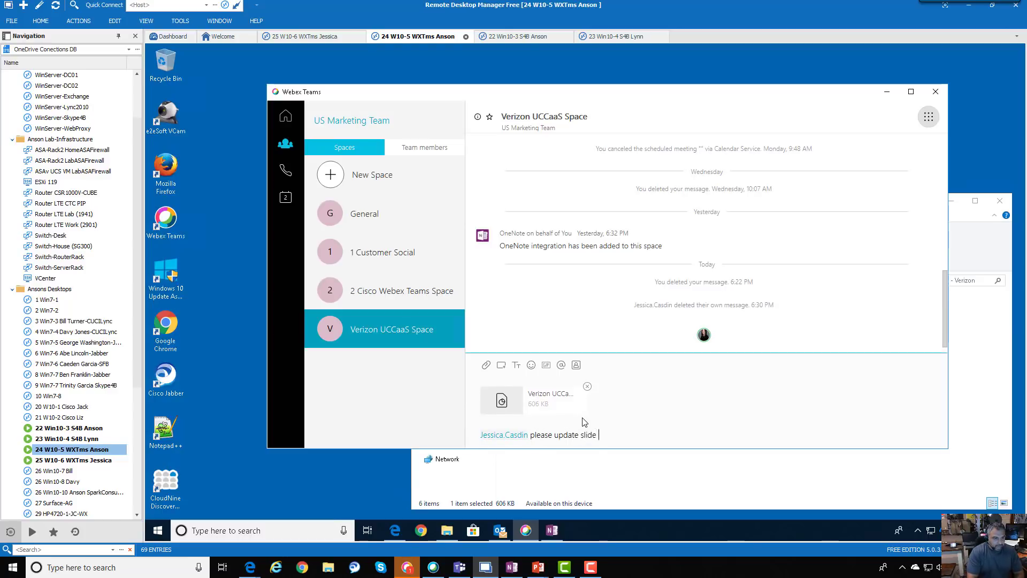
key("Return")
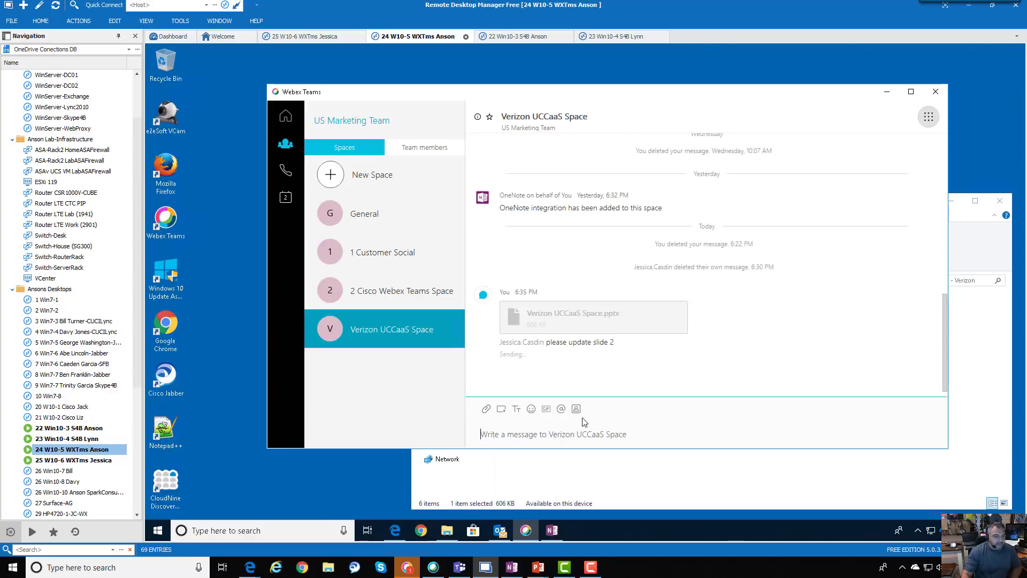
double_click(107, 461)
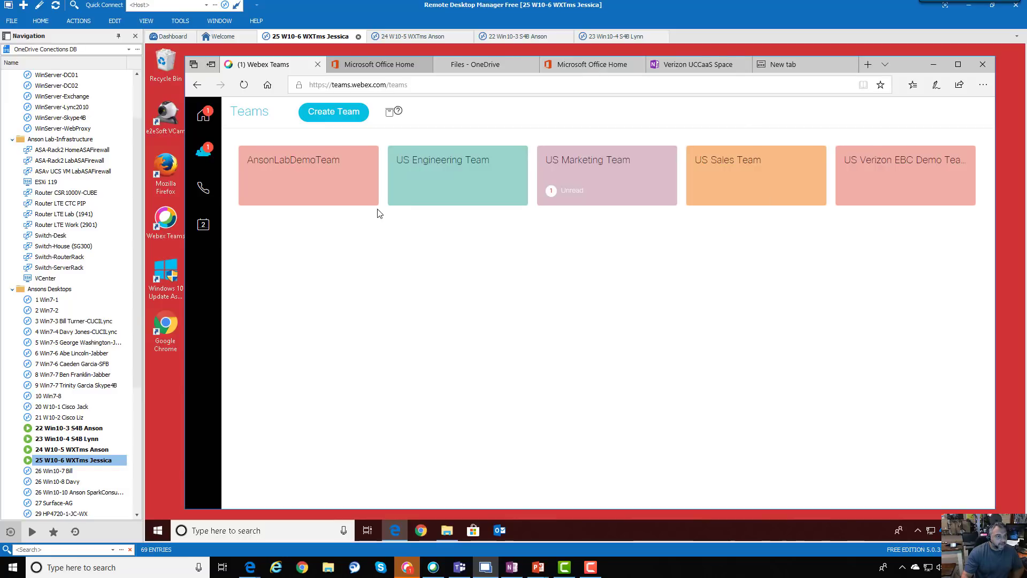
As the recipient in Webex Teams web, open US Marketing Team's Verizon UCCaaS Space conversation
left_click(595, 183)
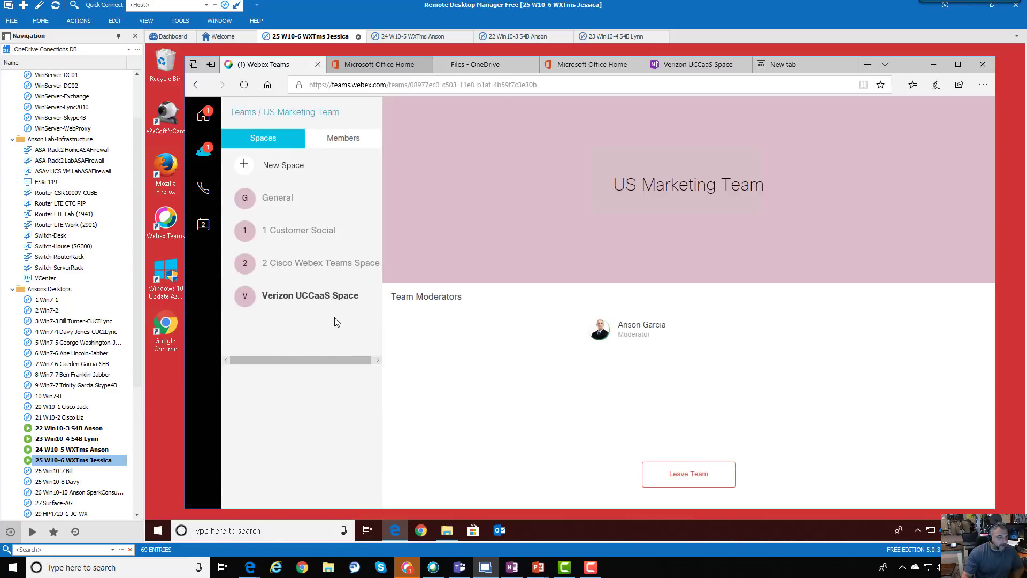
left_click(318, 303)
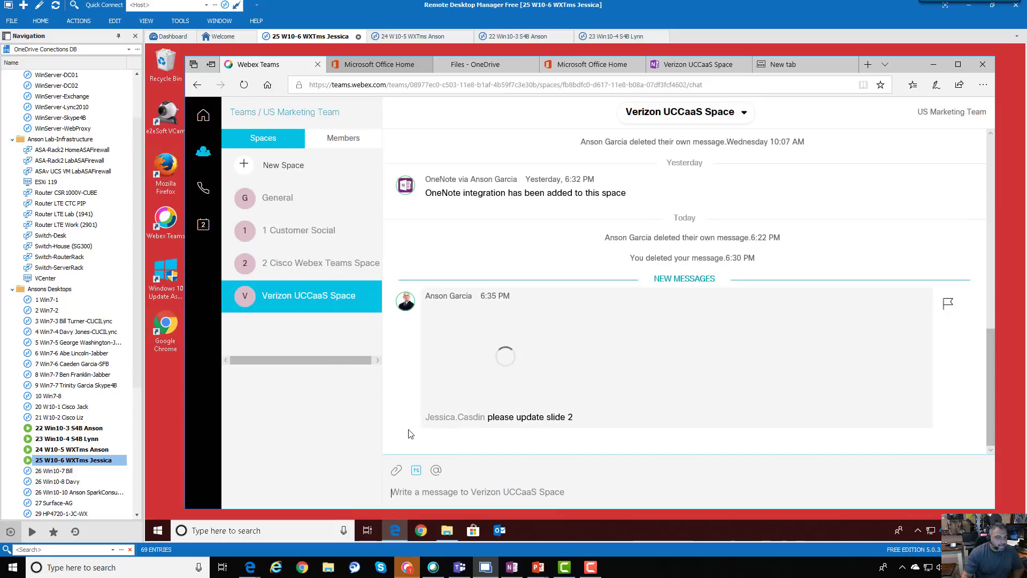
mouse_move(487, 362)
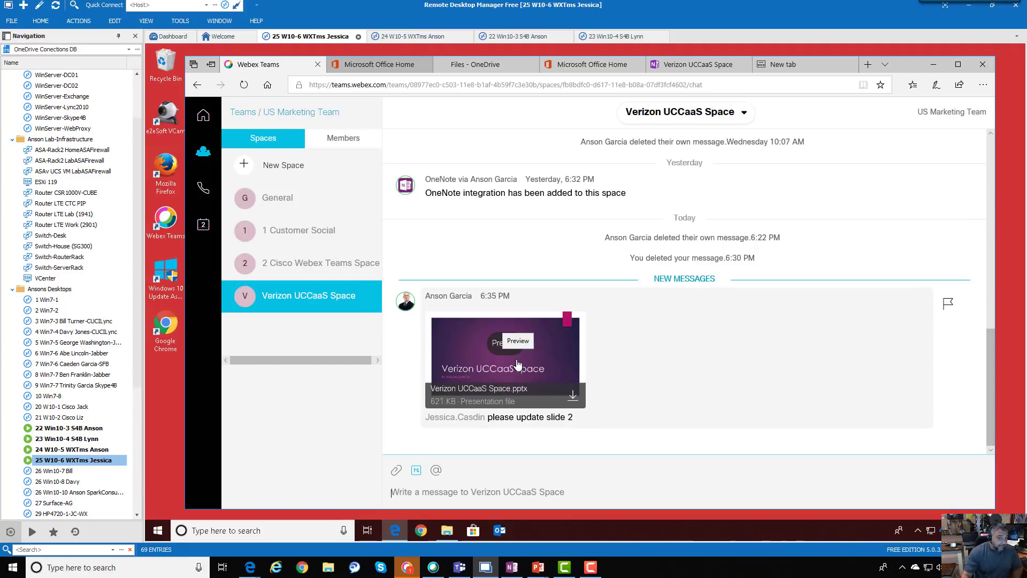
Preview and download the shared Verizon UCCaaS Space.pptx, then open it in PowerPoint
left_click(503, 354)
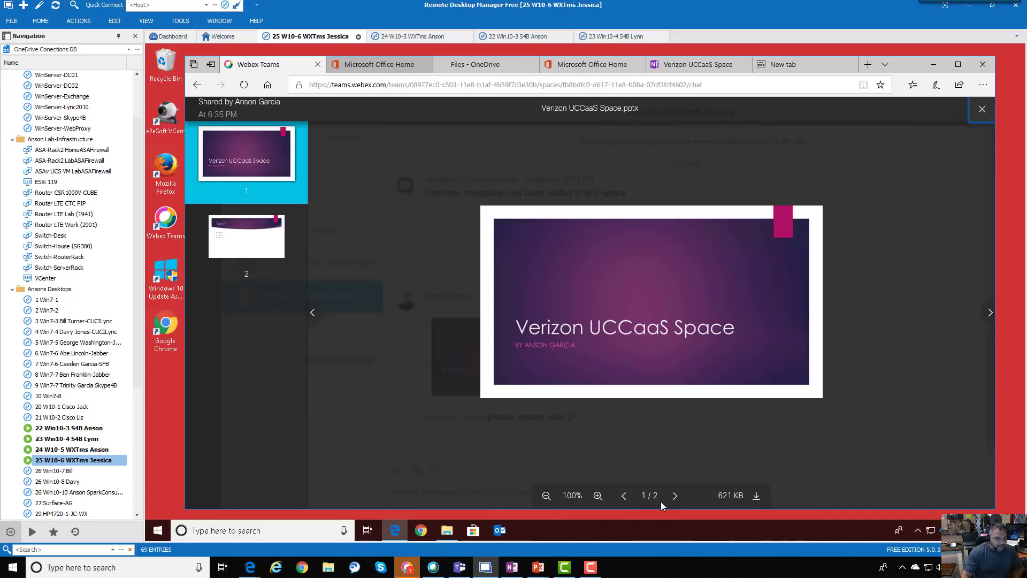
left_click(756, 497)
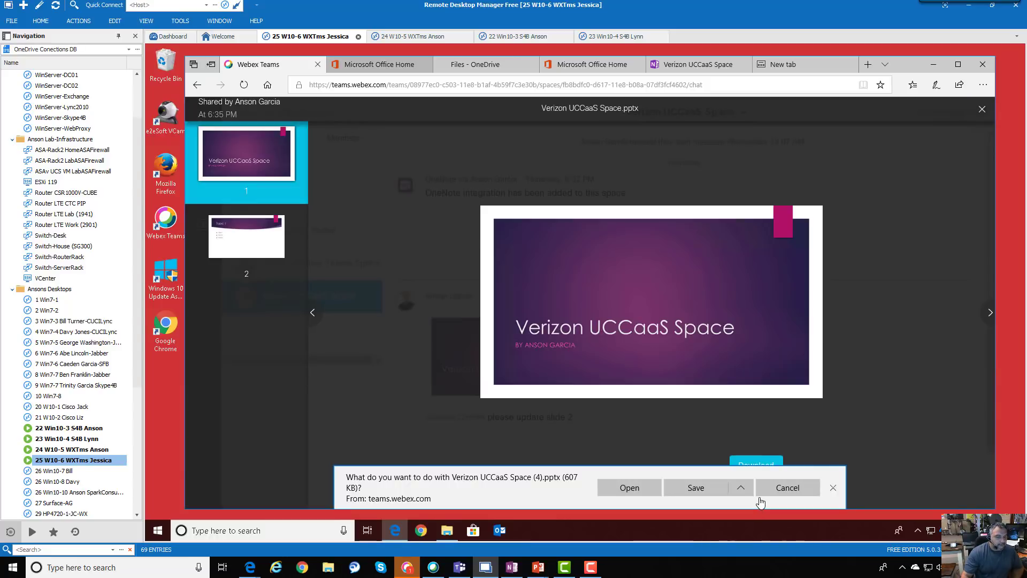
left_click(614, 487)
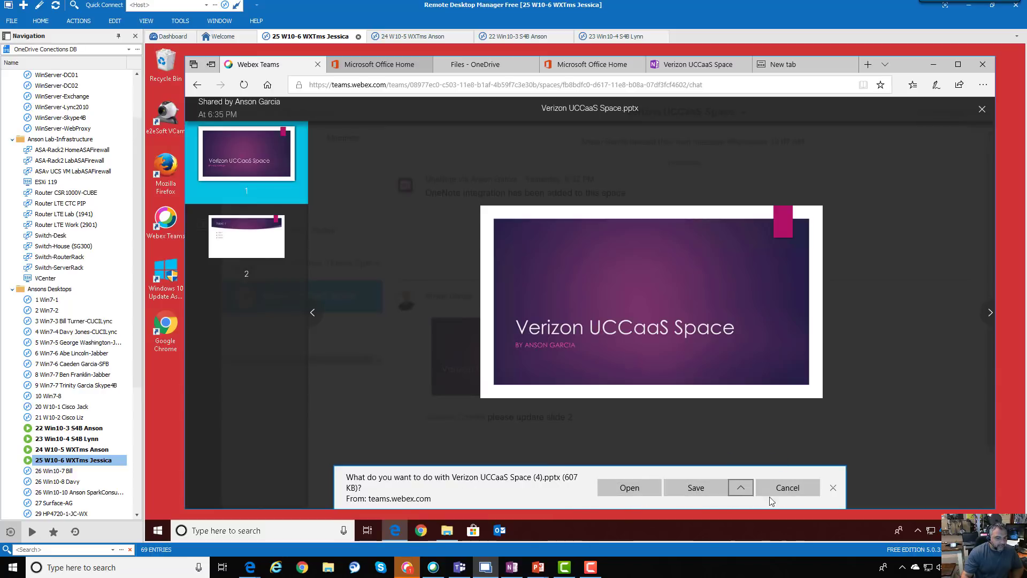
left_click(633, 489)
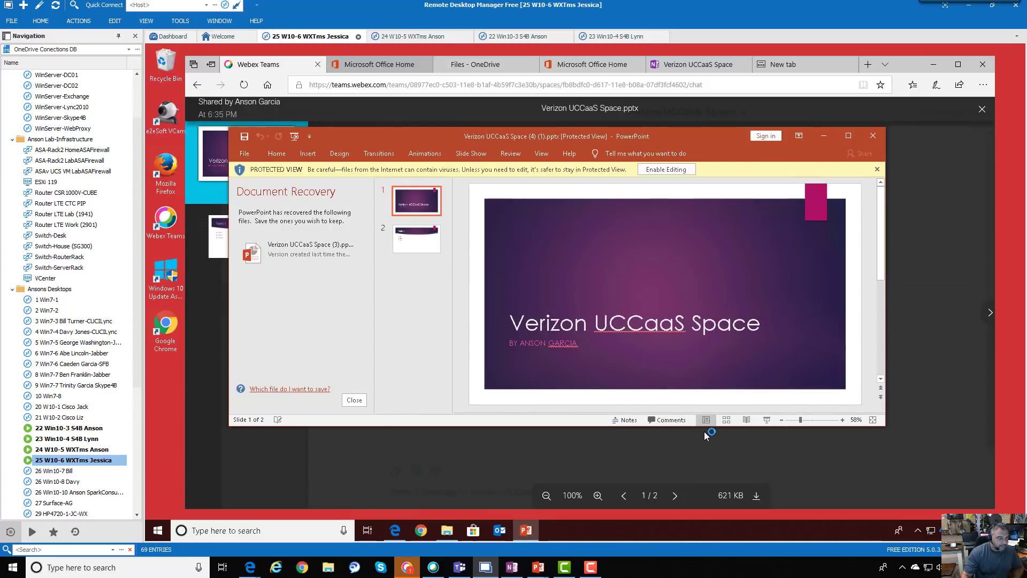
Enable editing on the downloaded deck and maximize the PowerPoint window
left_click(666, 170)
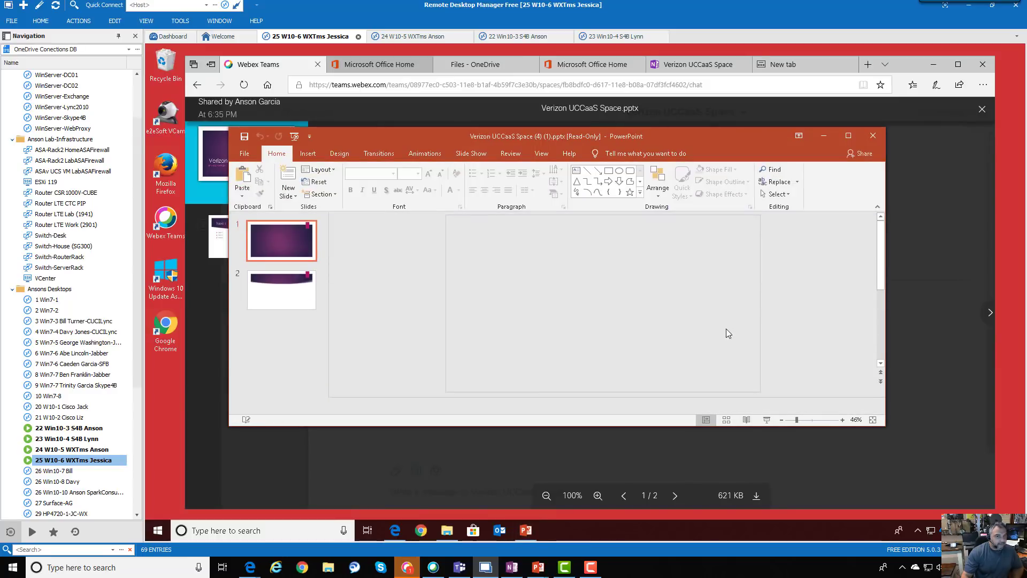
left_click(848, 136)
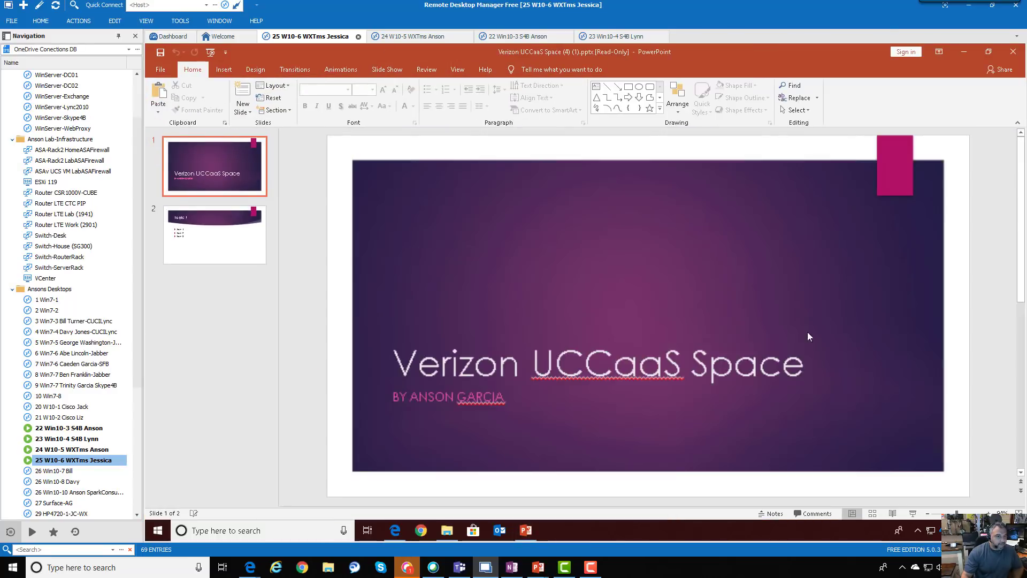